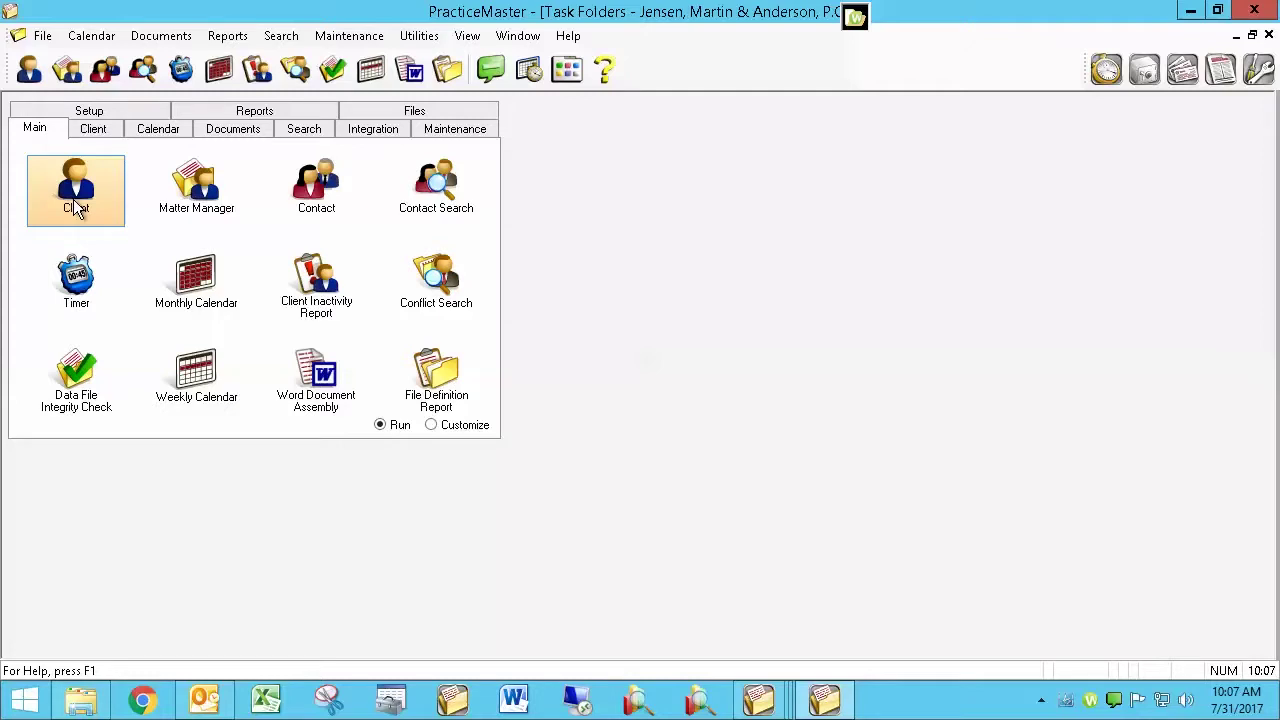
Step: Open the Larson v. Bel-Cor client's document list from the Client task folder
left_click(73, 199)
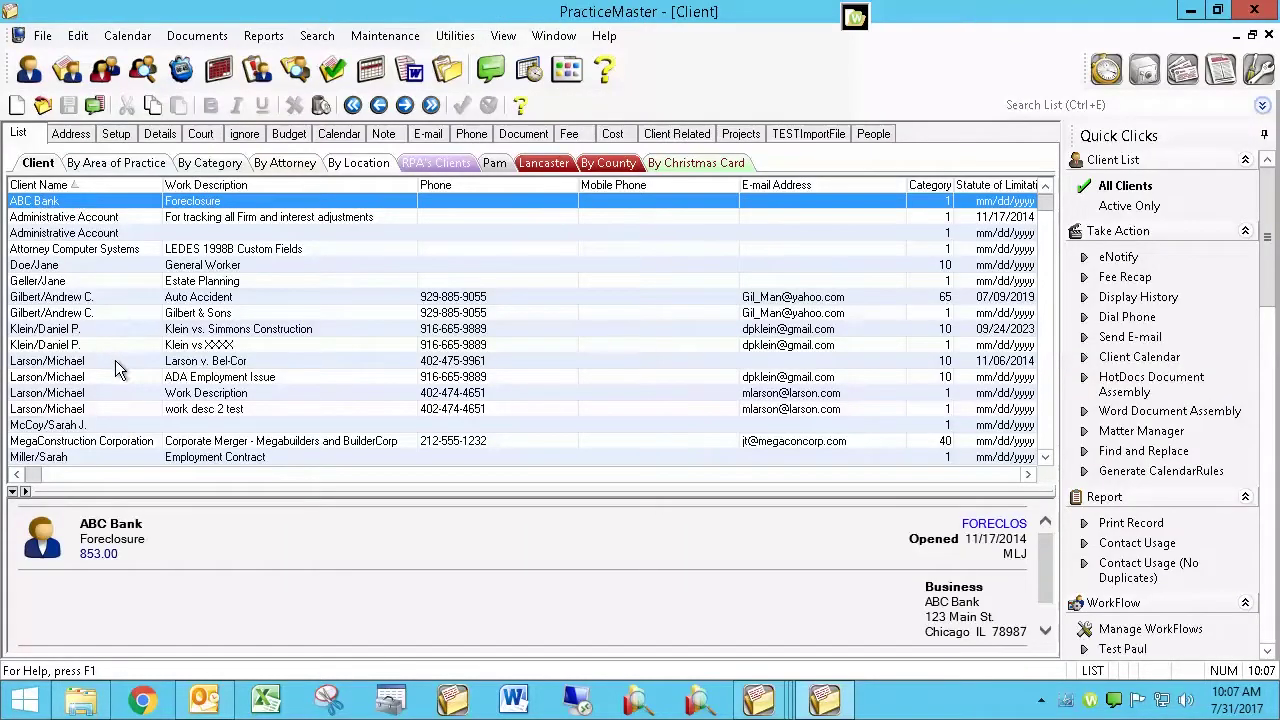
left_click(115, 363)
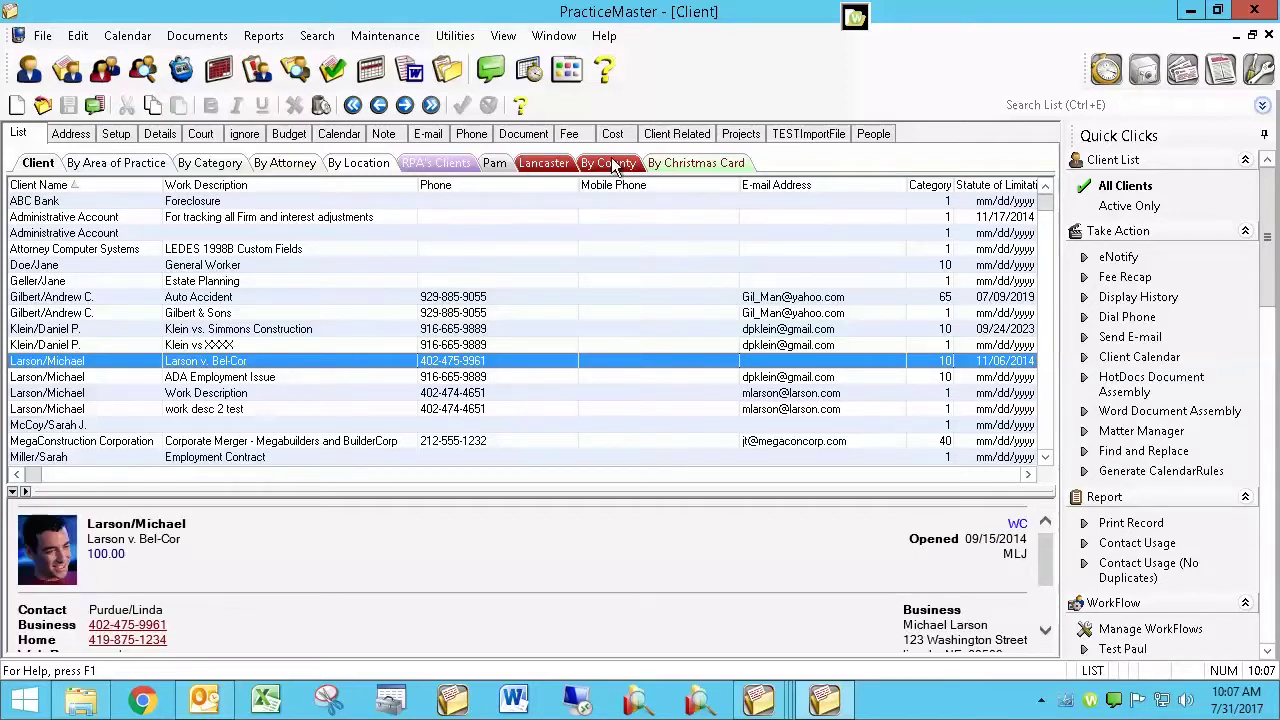
left_click(528, 135)
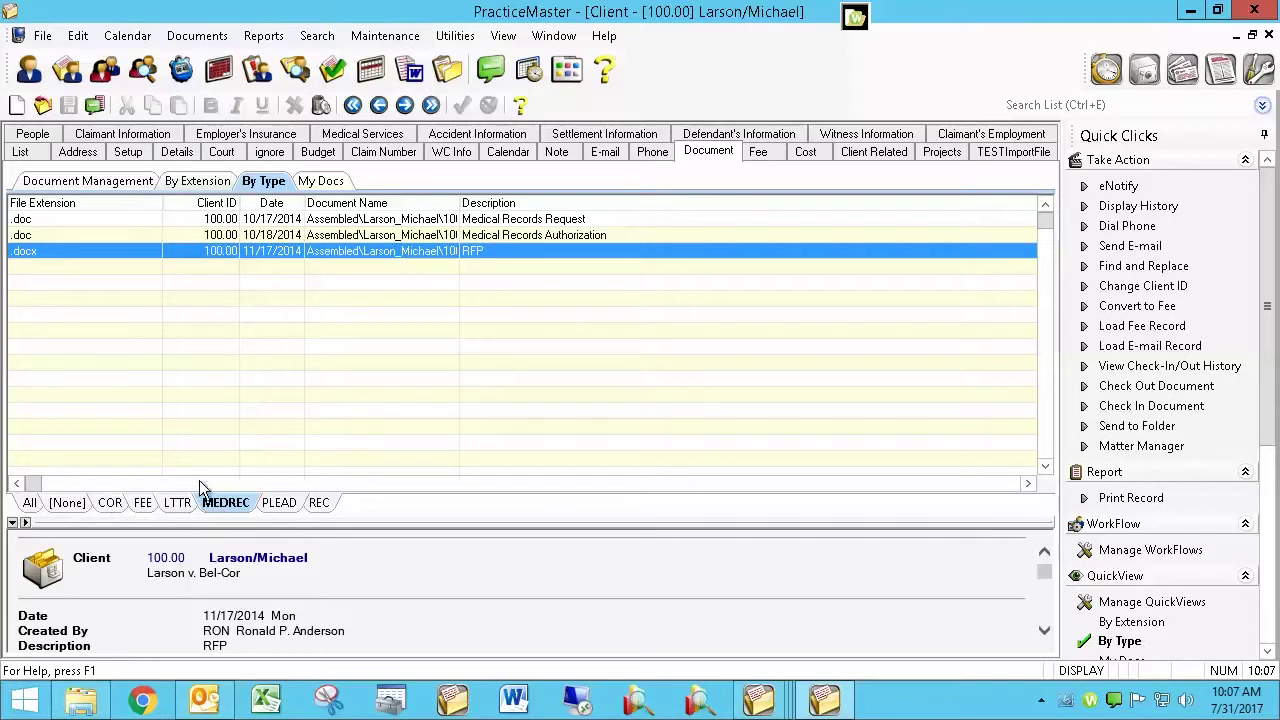
Step: List the client's documents By Type, filtered to the MEDREC medical-records category
left_click(30, 503)
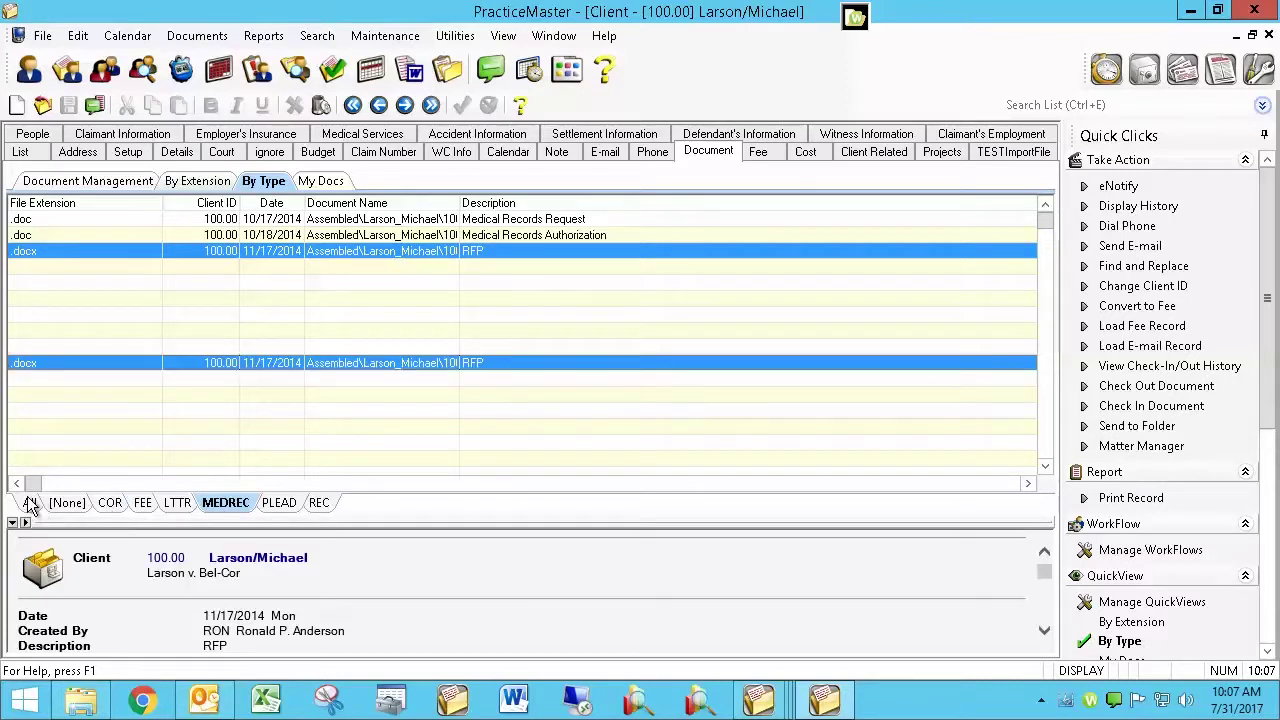
left_click(100, 184)
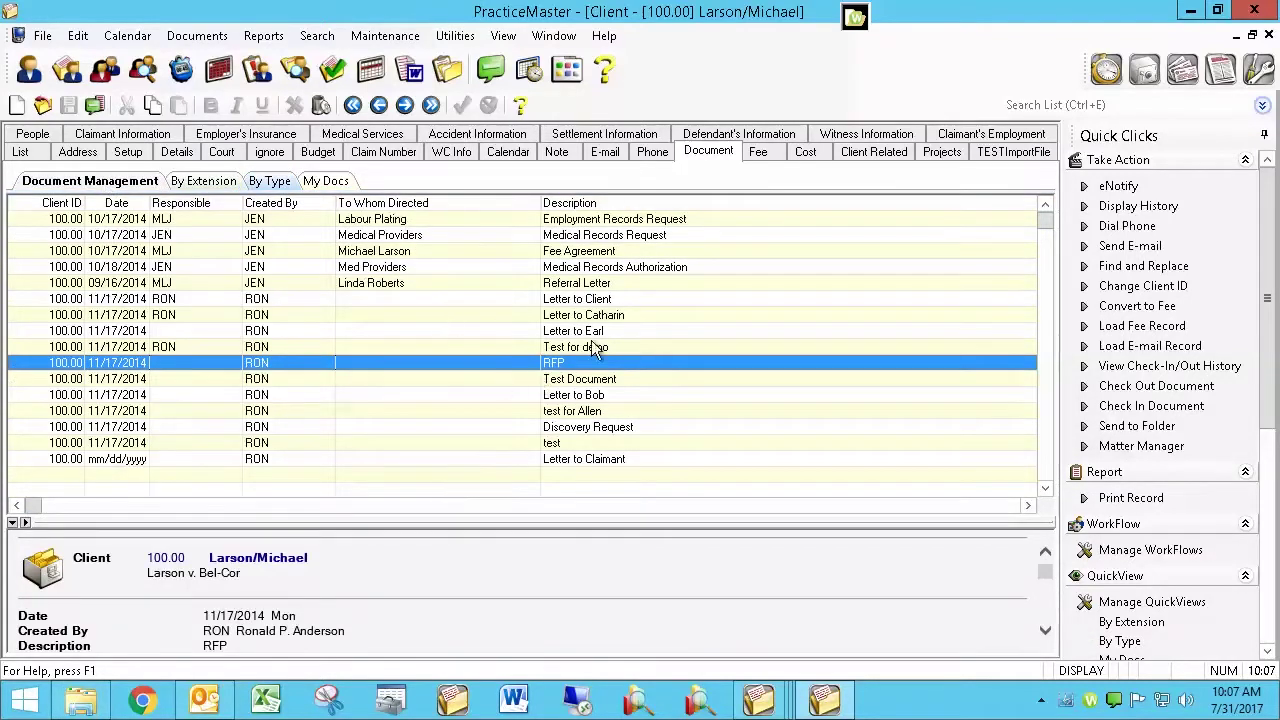
left_click(320, 184)
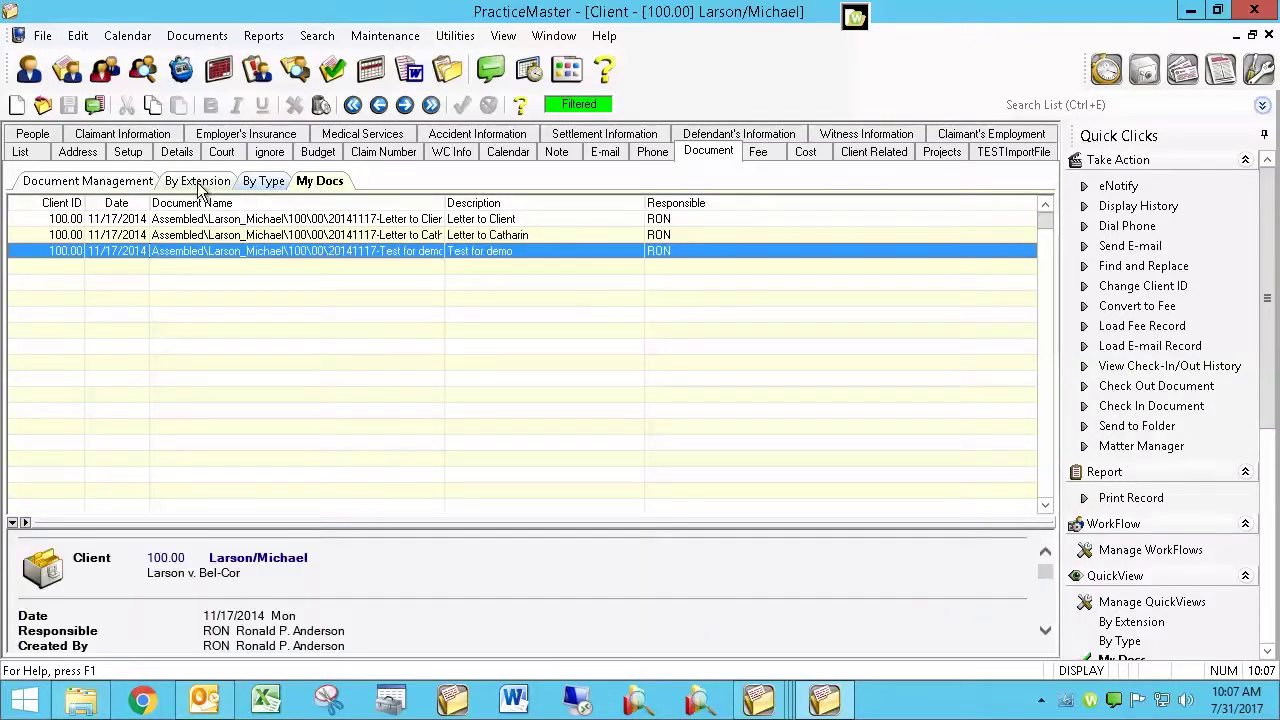
left_click(263, 181)
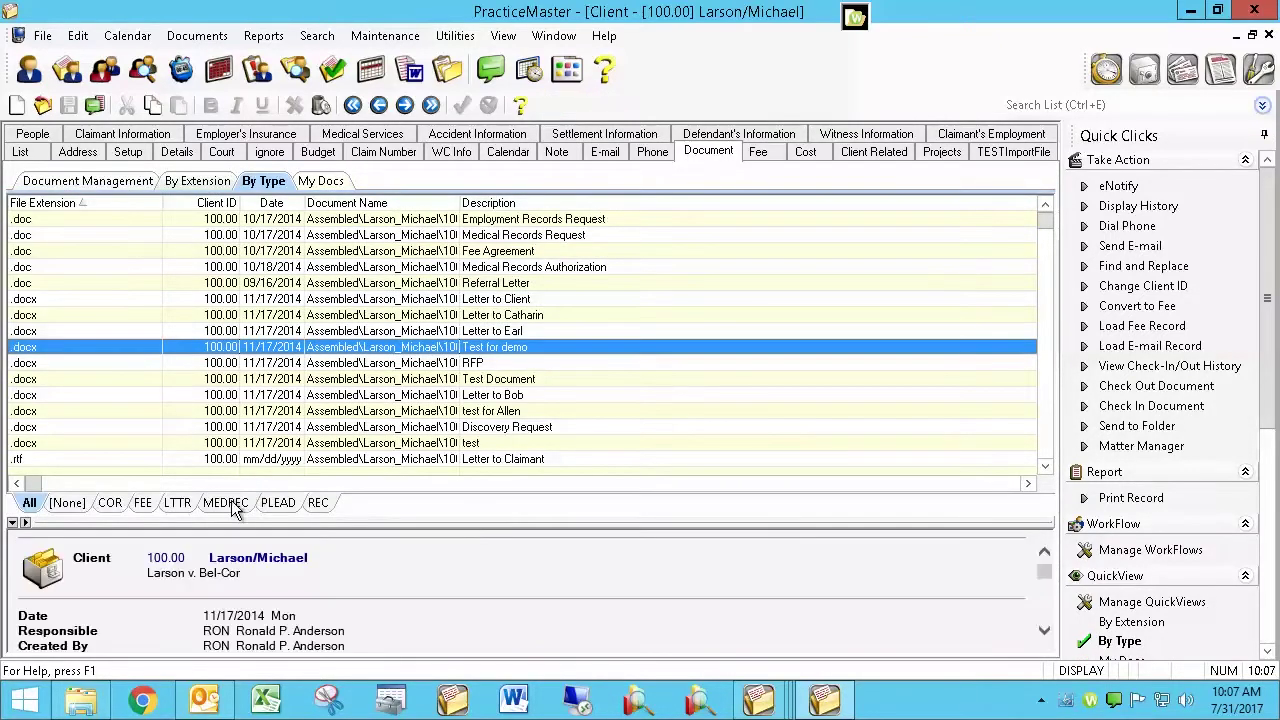
left_click(229, 502)
left_click(440, 236)
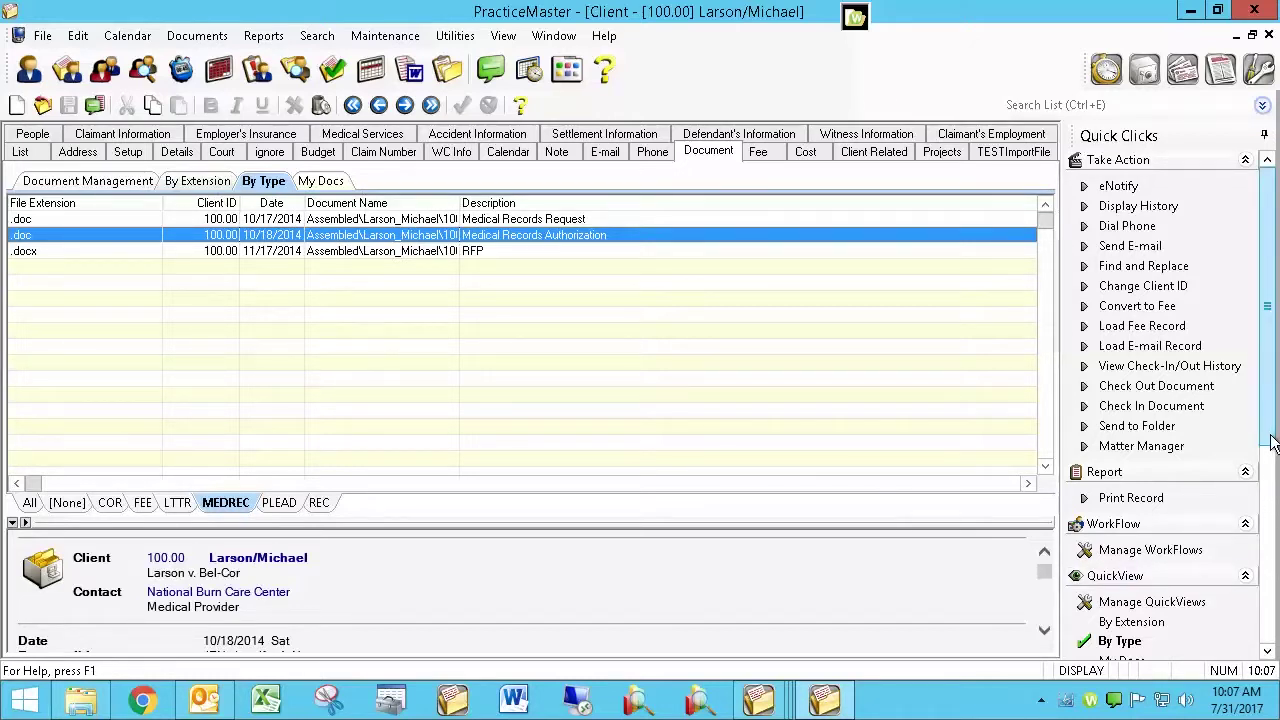
mouse_move(1272, 443)
left_mouse_down()
mouse_move(1272, 650)
mouse_move(1272, 443)
left_mouse_up()
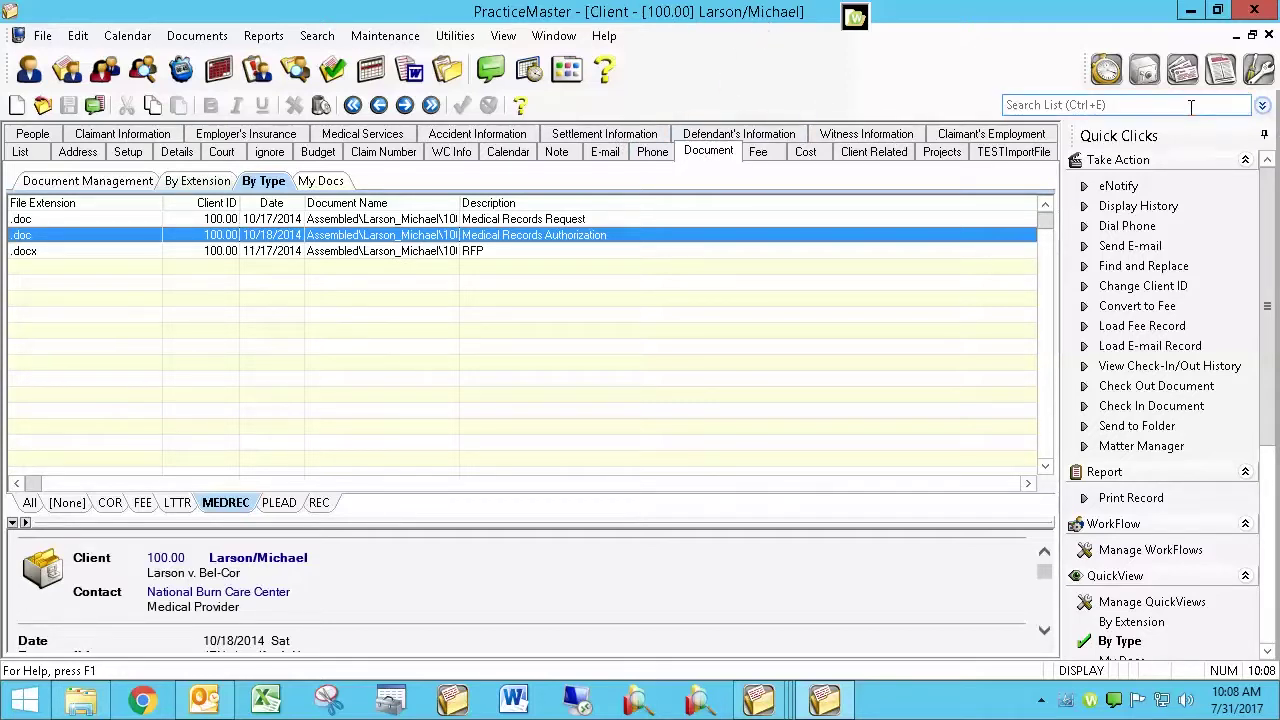
Step: Switch to Document Management and try a quick search for 'test', then clear it
left_click(62, 182)
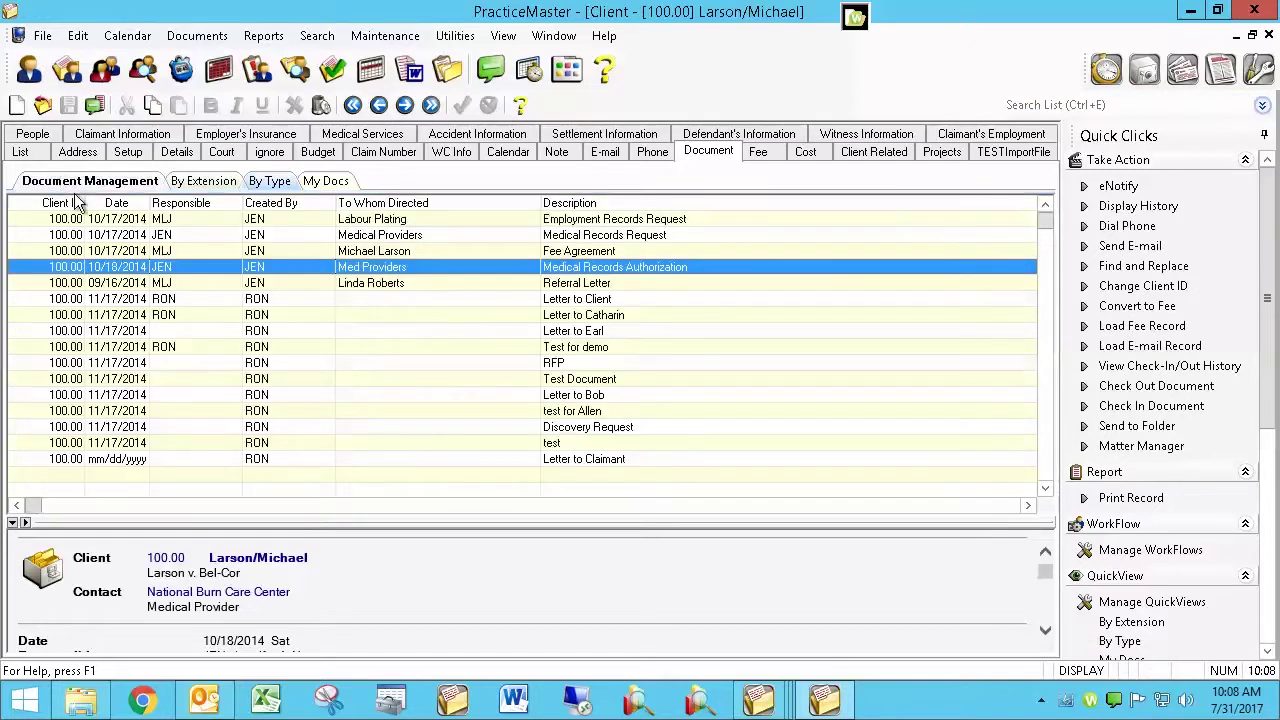
left_click(1164, 106)
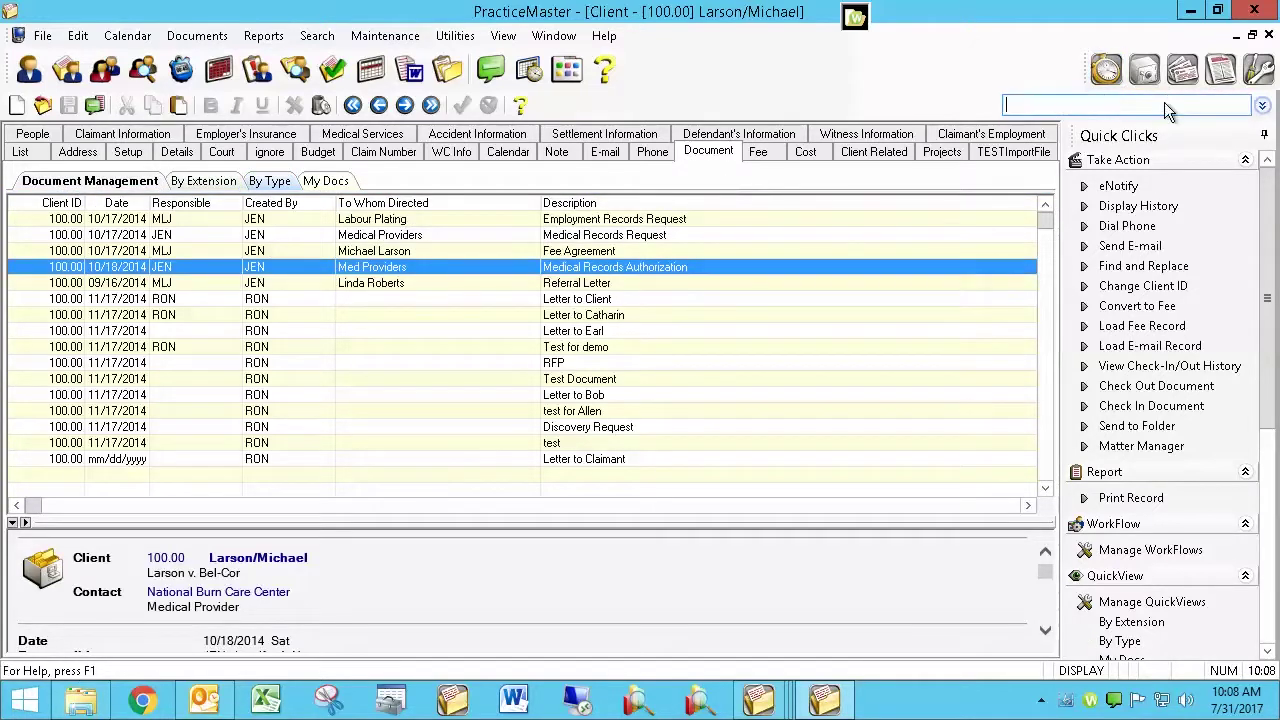
type("test")
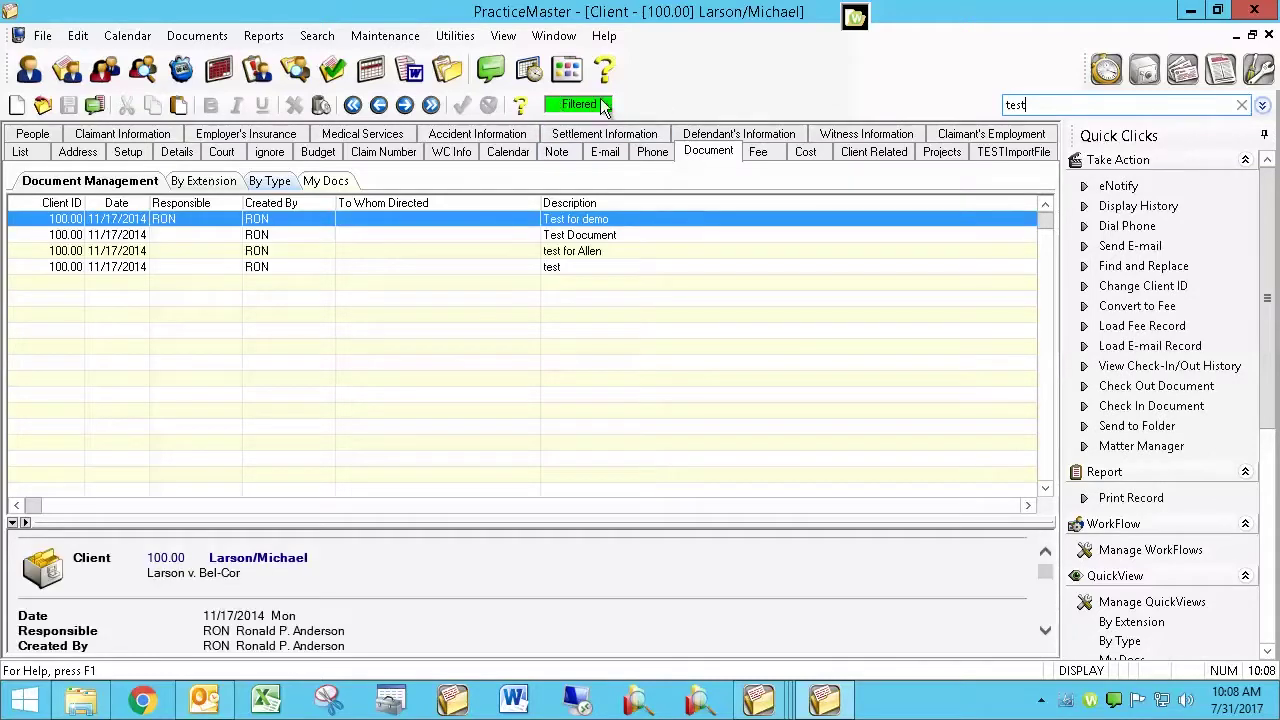
left_click(1243, 106)
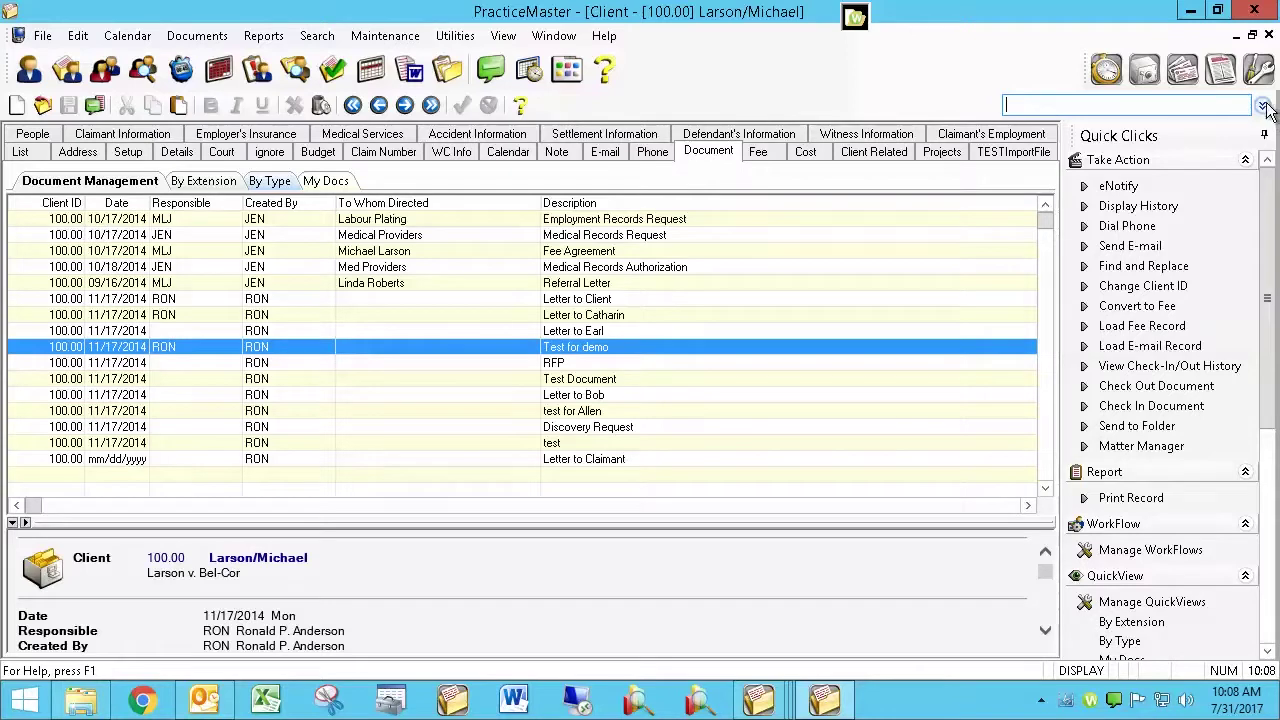
Step: Add Description as a search field and filter it by 'tes', leaving four test documents
left_click(1261, 106)
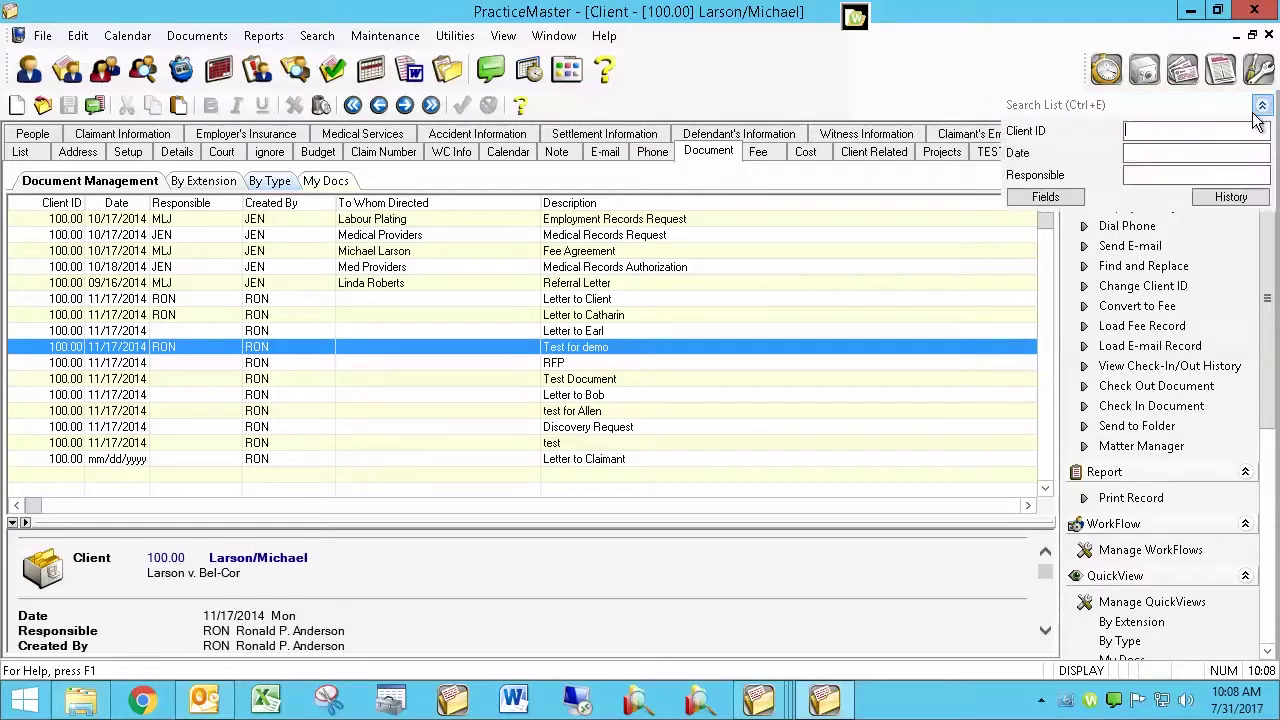
left_click(1074, 199)
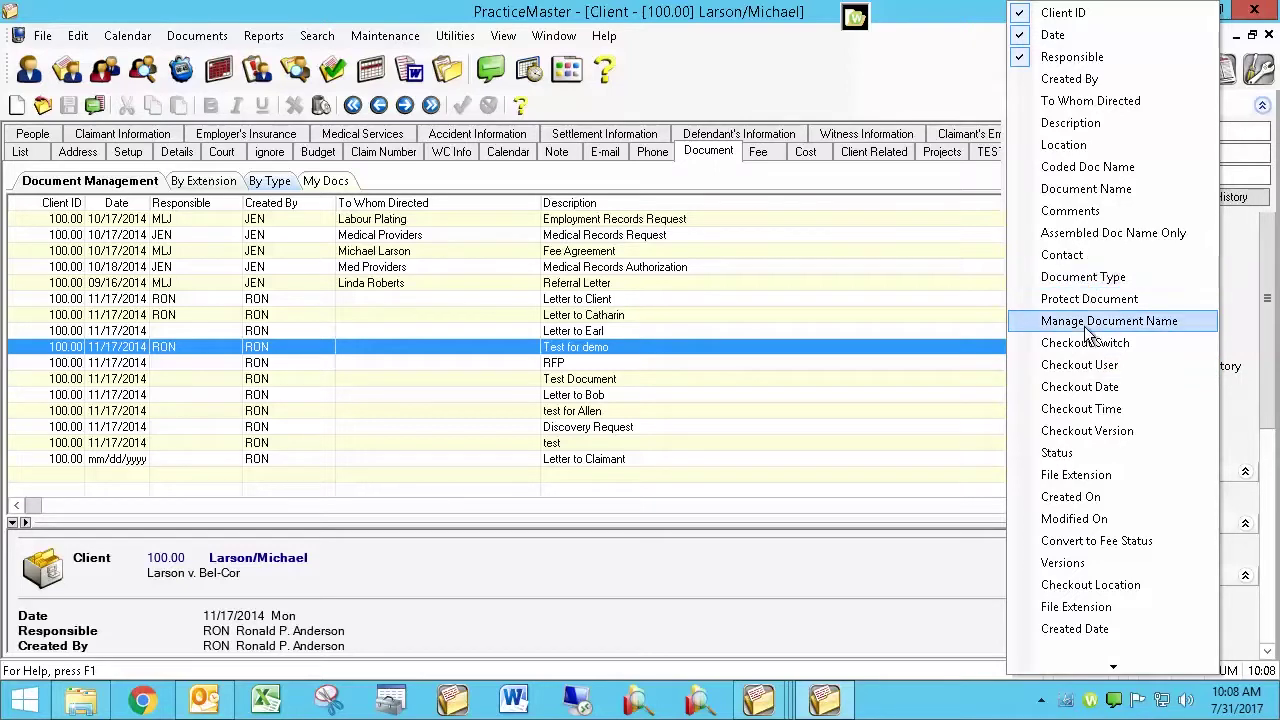
left_click(1078, 128)
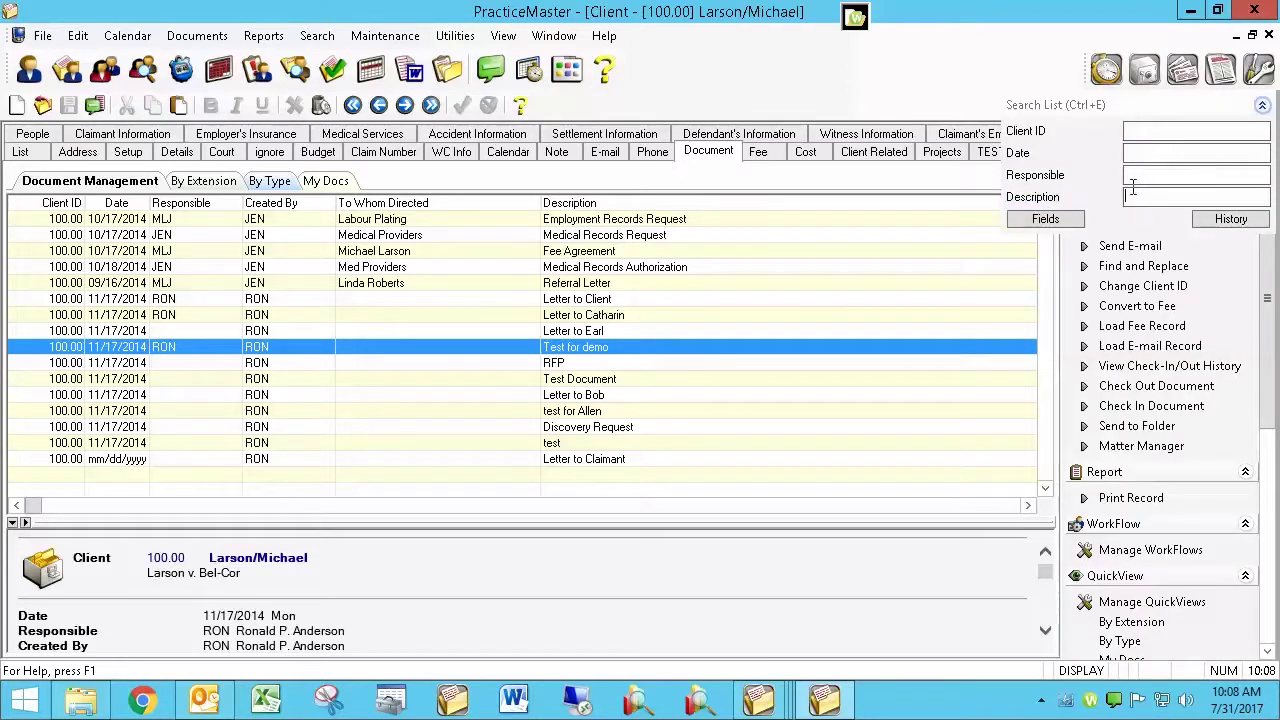
type("pickle")
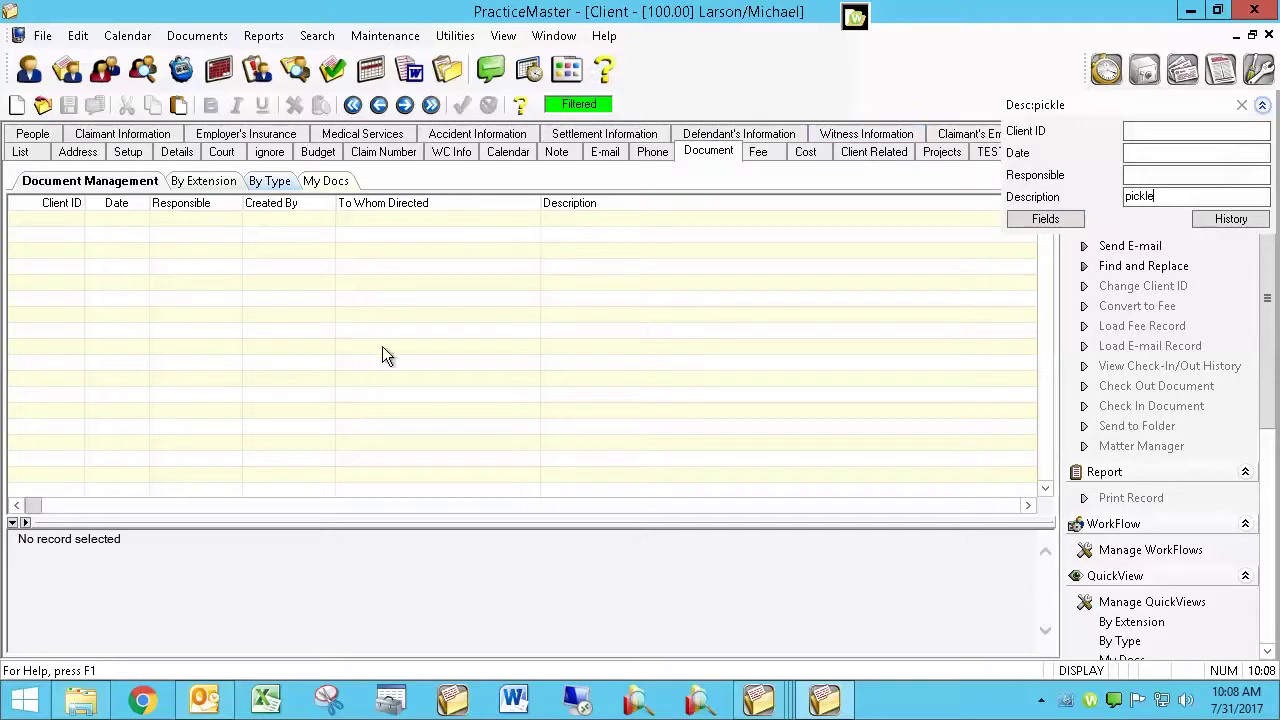
key("ctrl+a")
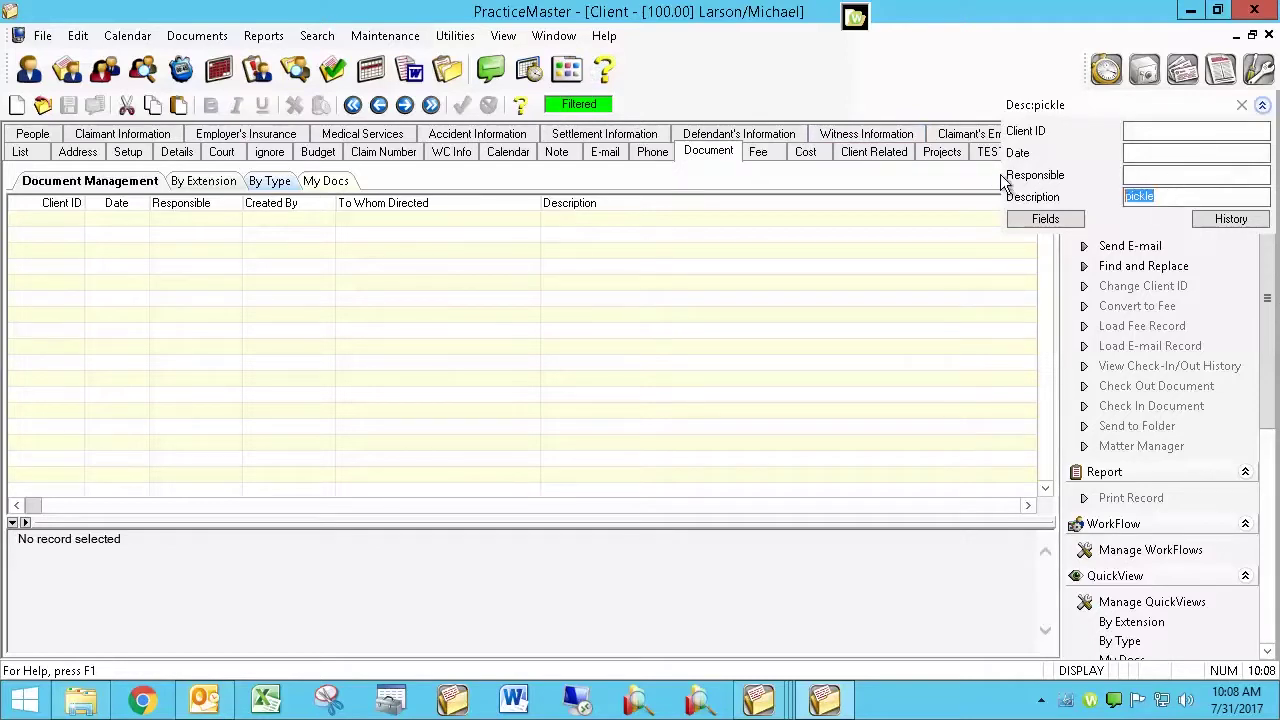
type("test")
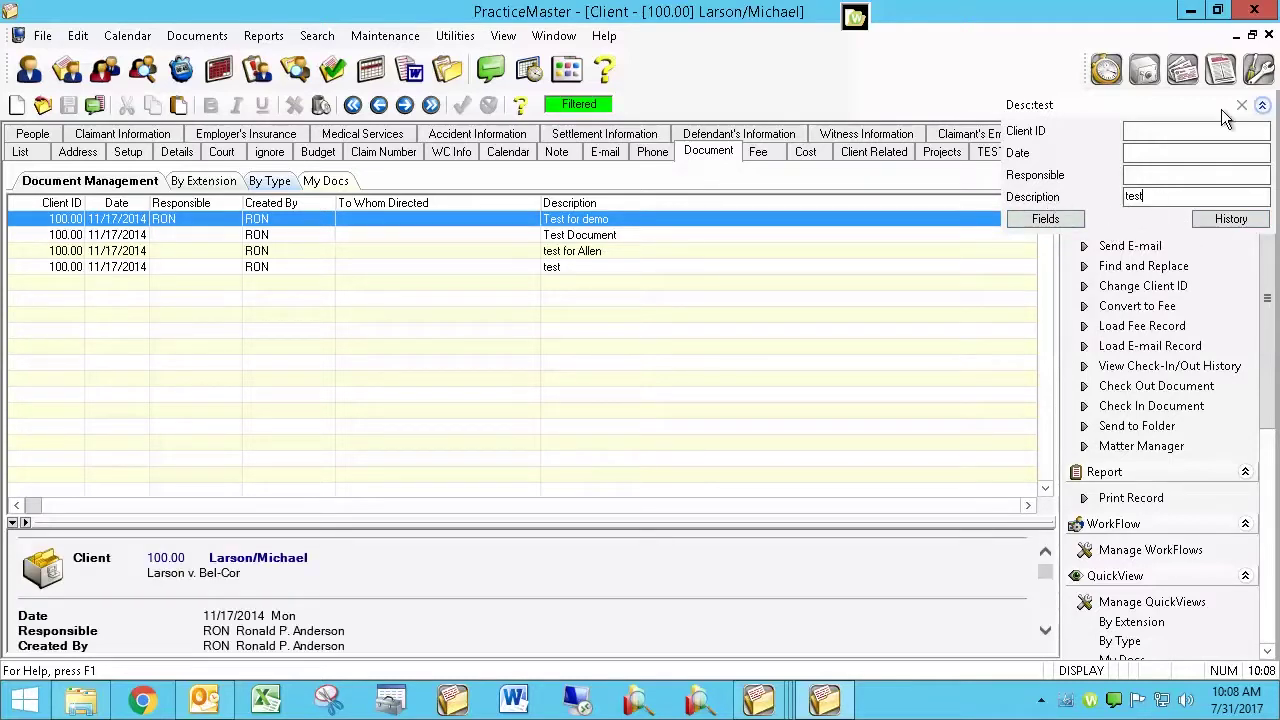
left_click(1263, 106)
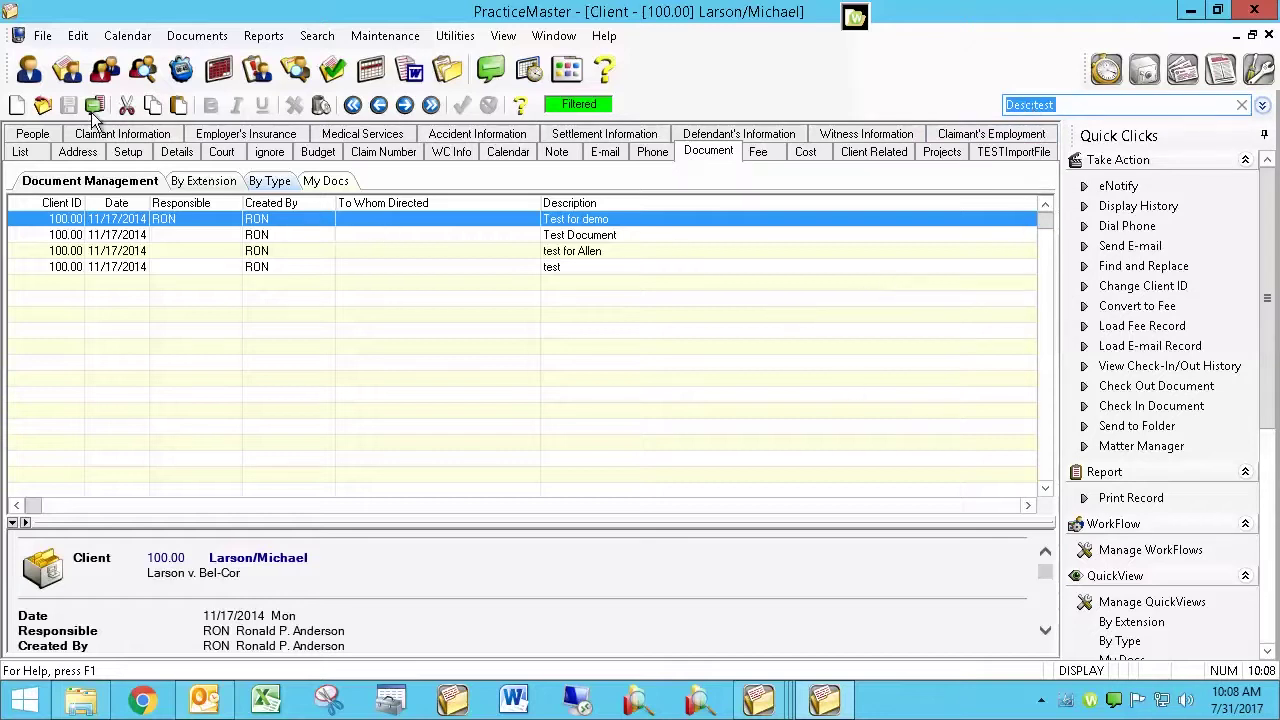
left_click(203, 36)
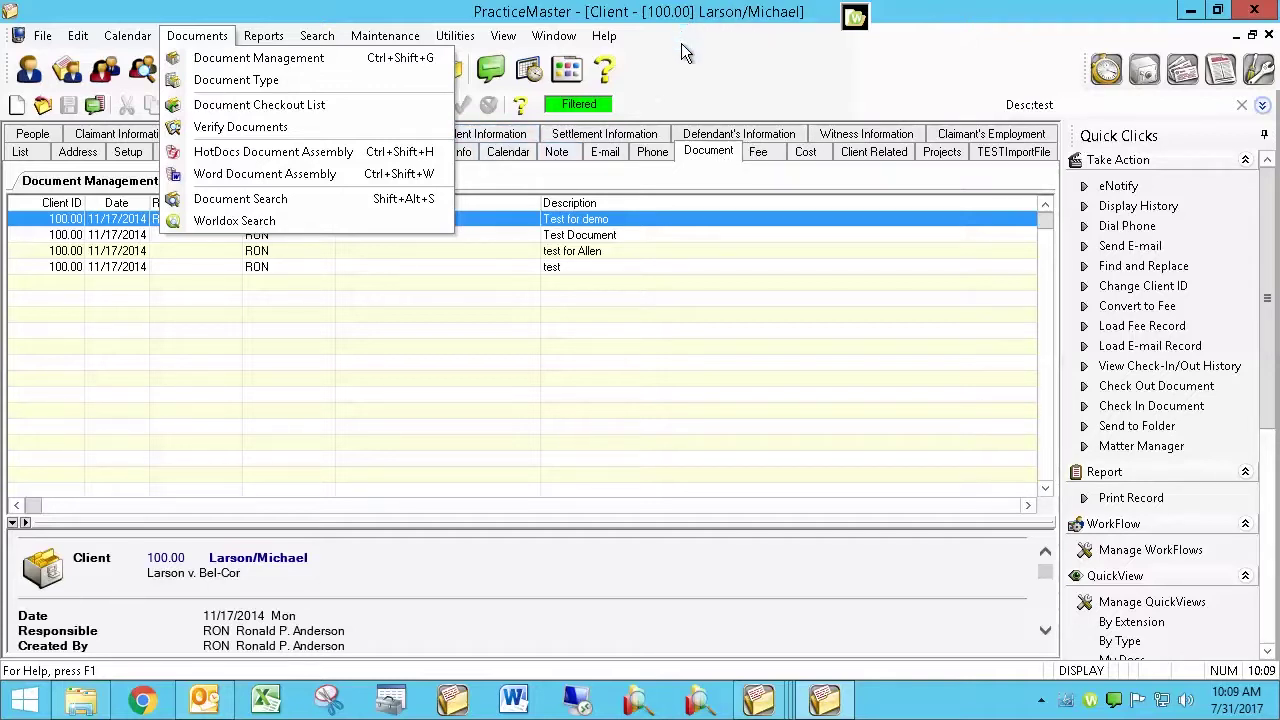
left_click(208, 38)
left_click(207, 36)
left_click(235, 57)
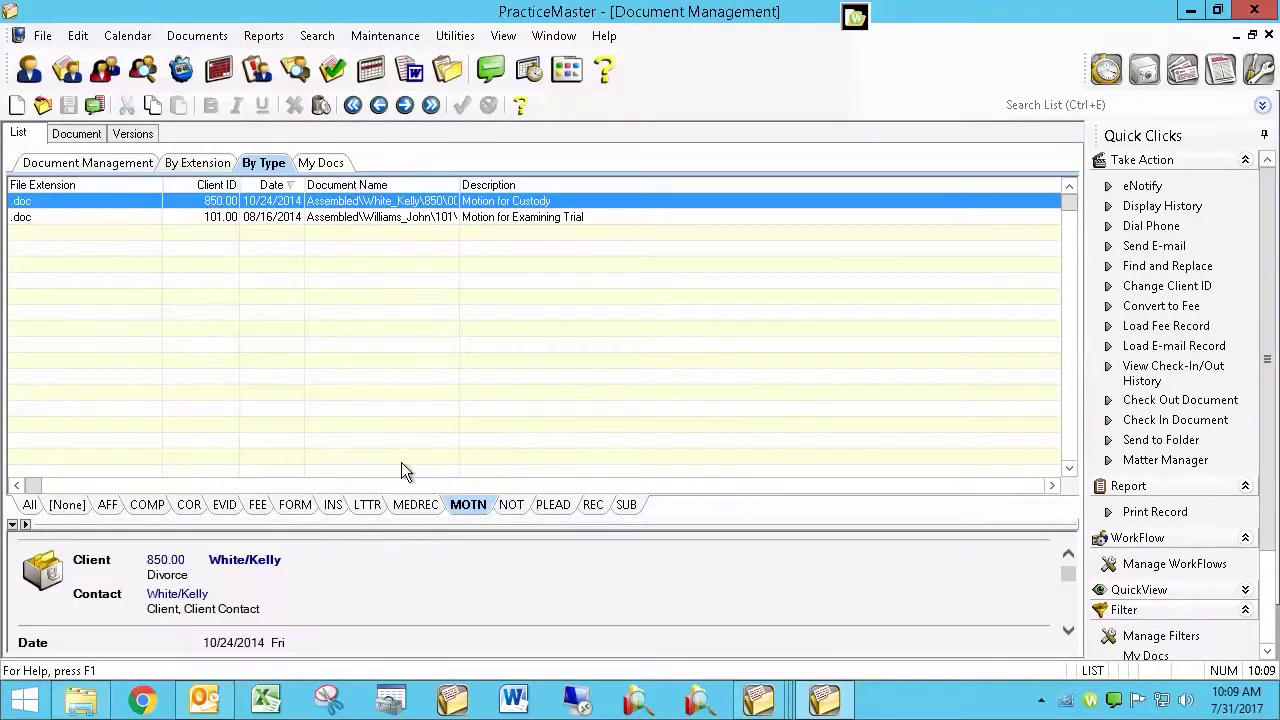
left_click(29, 505)
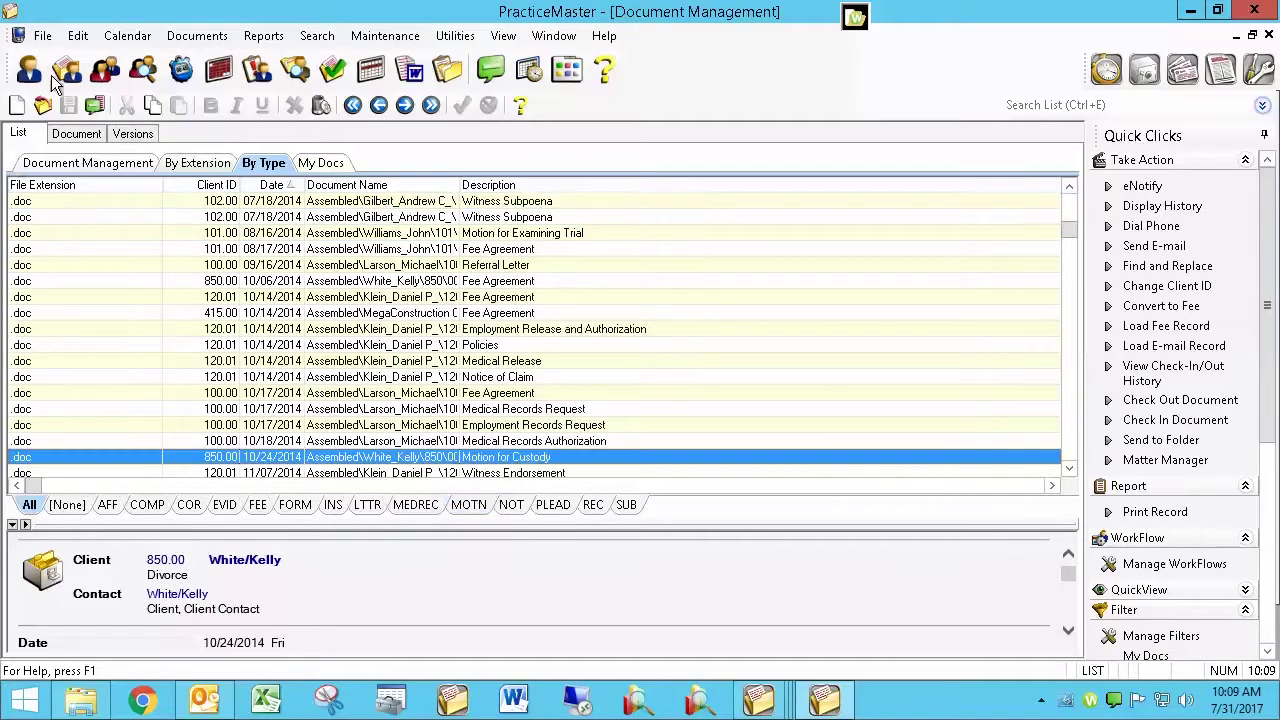
left_click(1070, 300)
left_click(1070, 256)
left_click(1070, 447)
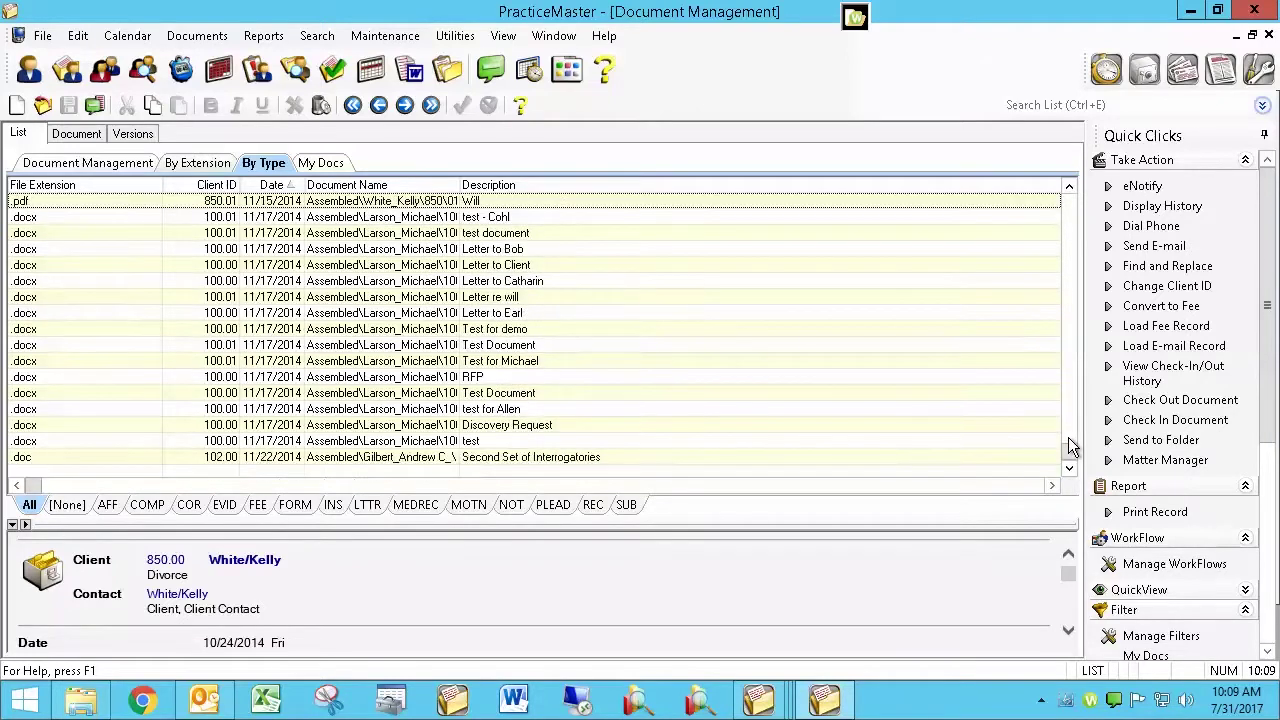
left_click(1071, 413)
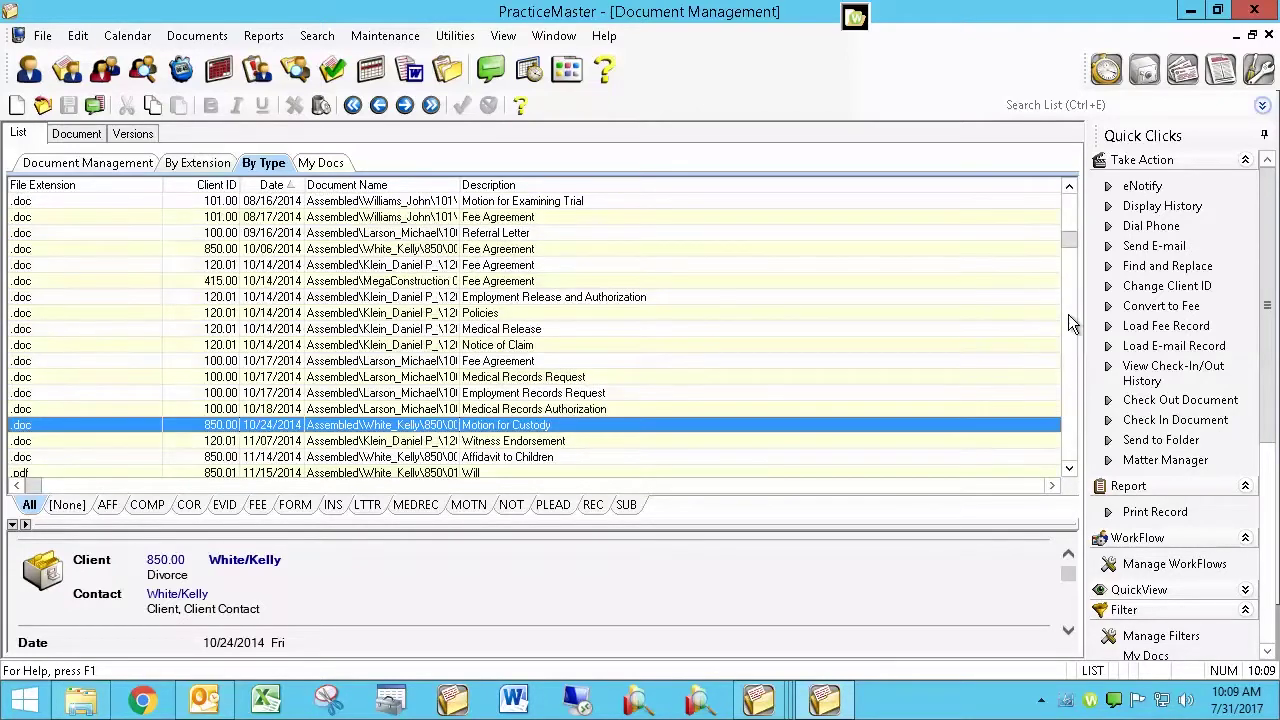
left_click(1068, 226)
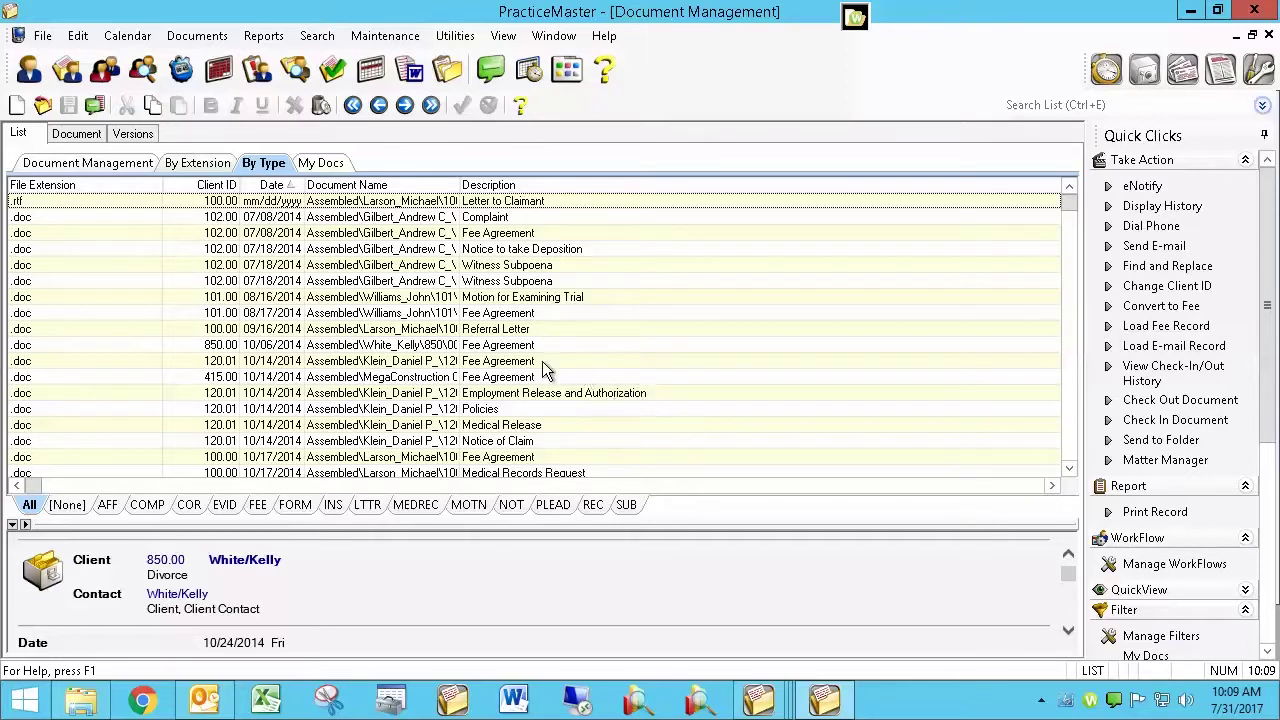
Step: Inspect the Search List fields and select the MegaConstruction Fee Agreement document
left_click(1130, 106)
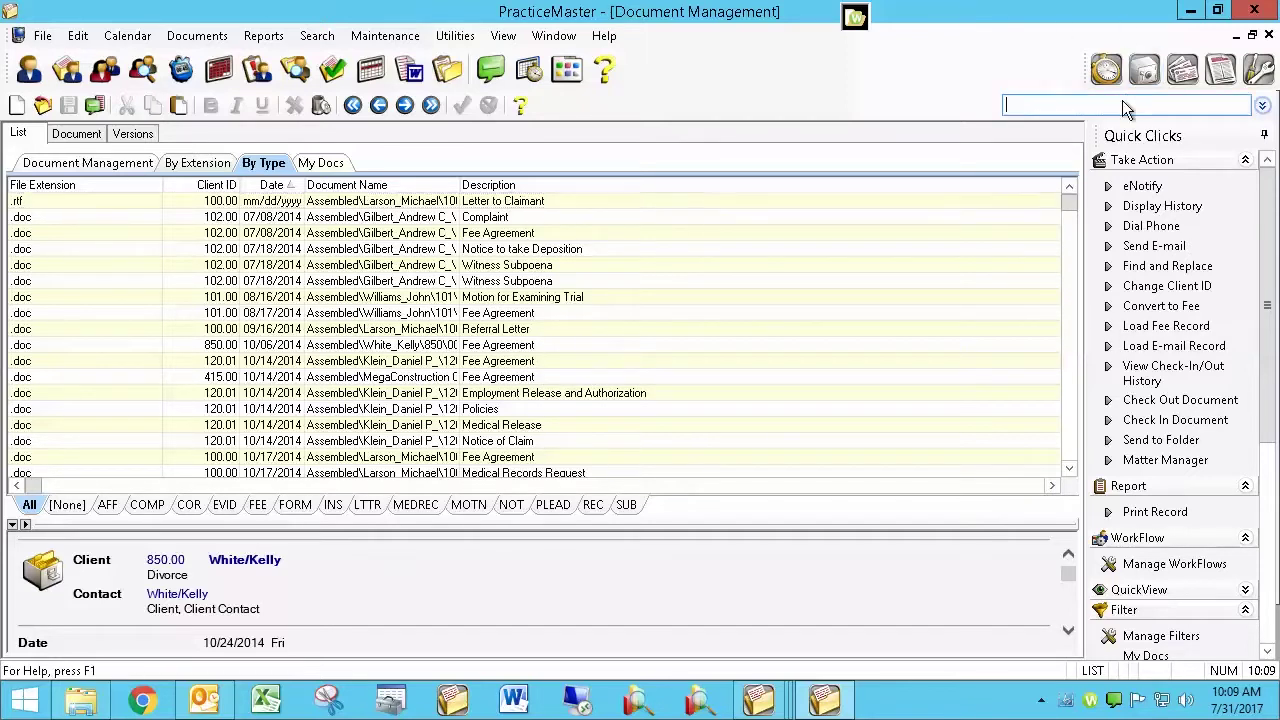
left_click(1264, 107)
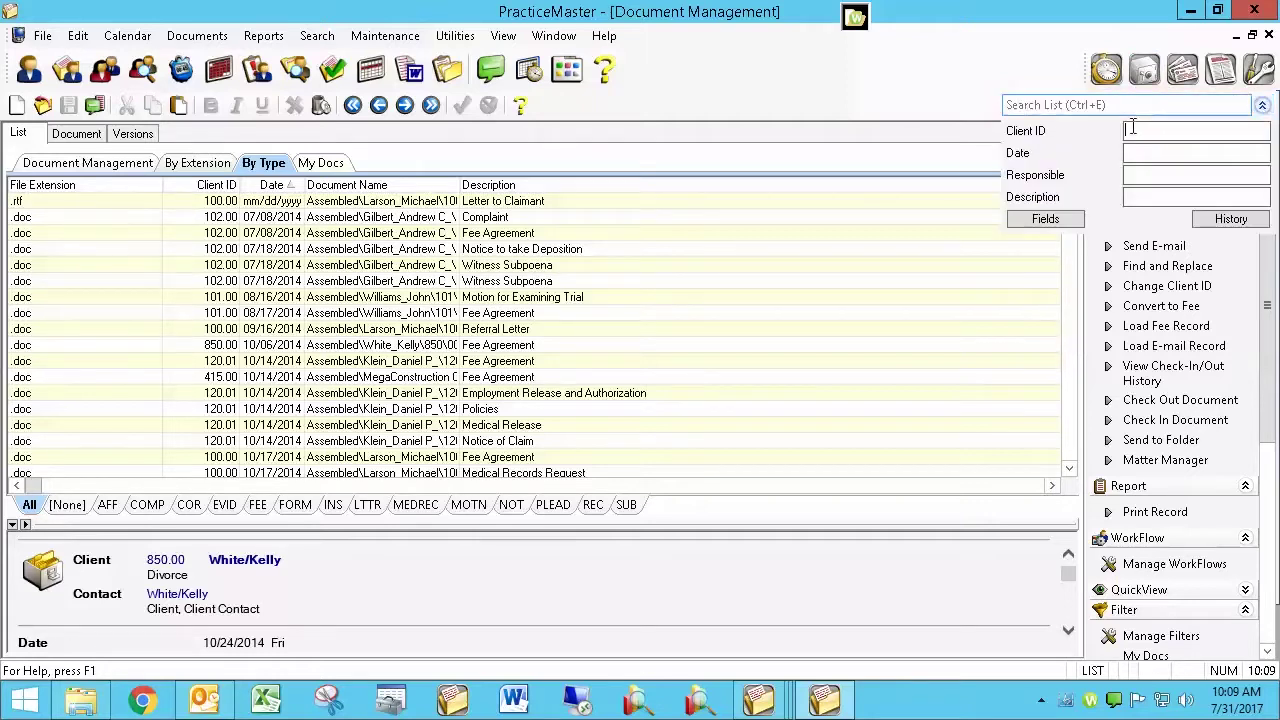
left_click(1060, 221)
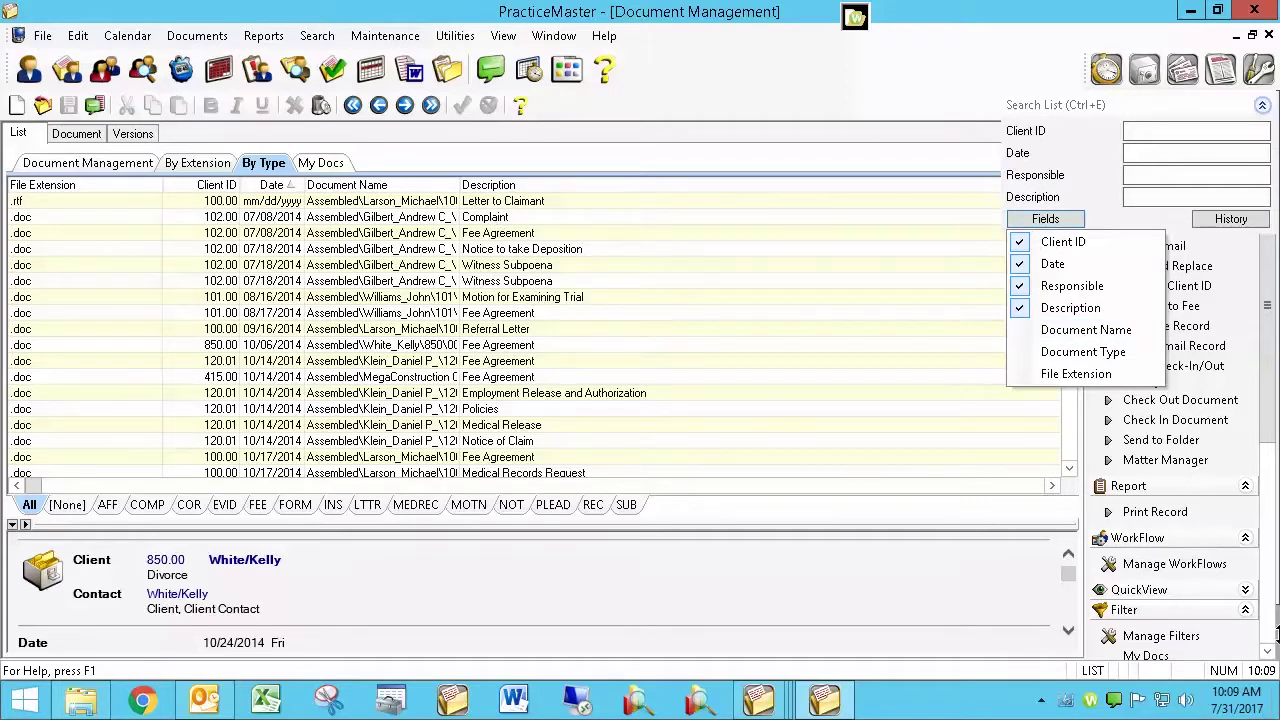
left_click(676, 383)
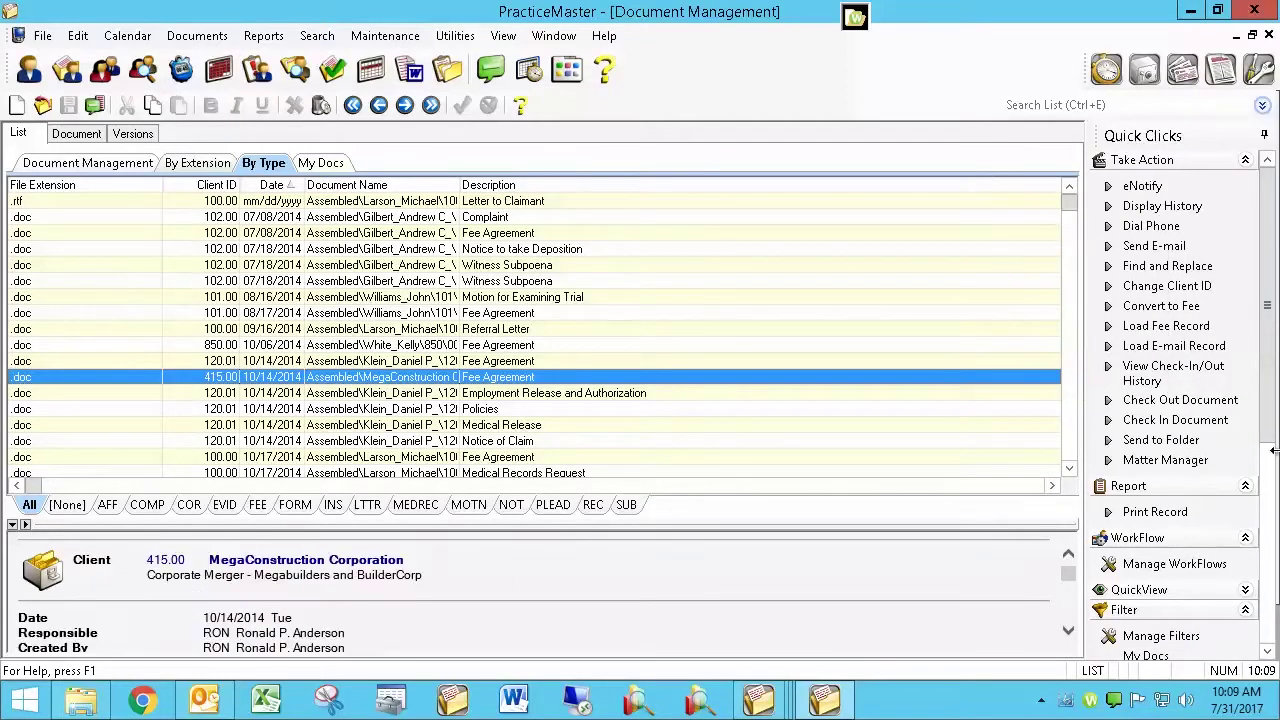
scroll(1268, 532, "down", 2)
scroll(1264, 600, "down", 5)
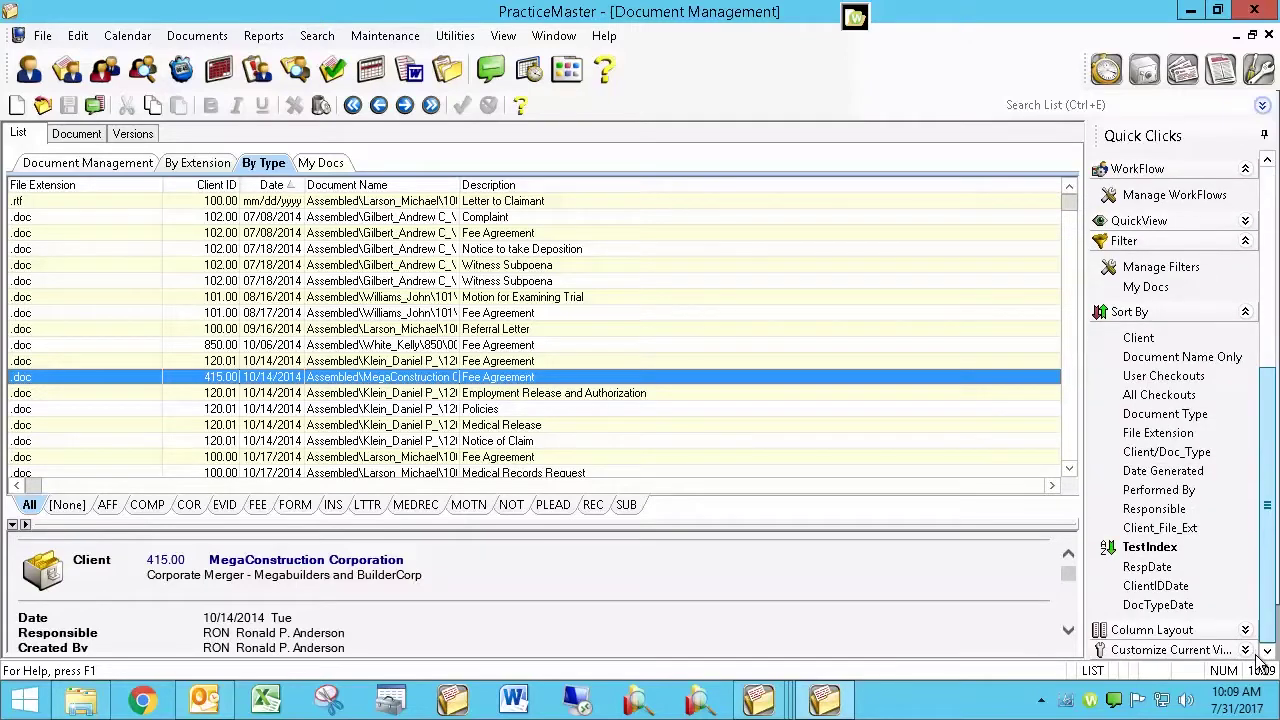
Step: Expand the Column Layout options in the Quick Clicks panel
left_click(1248, 630)
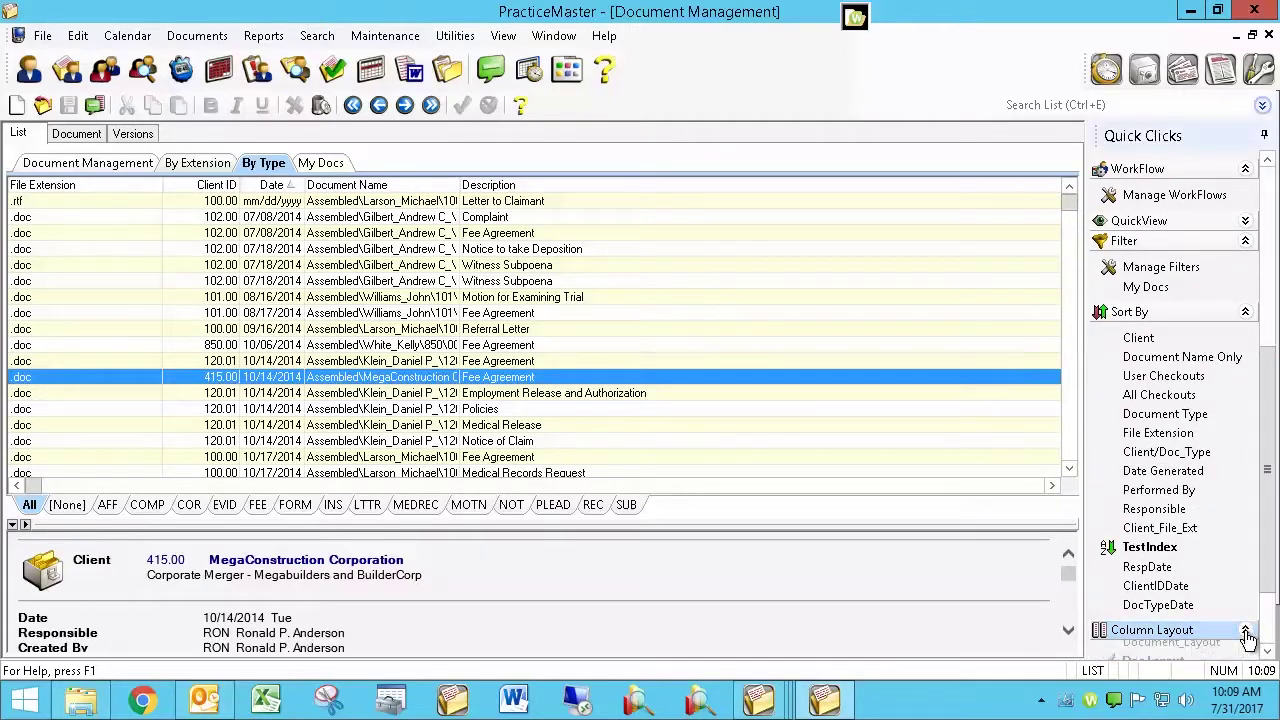
scroll(1270, 620, "down", 2)
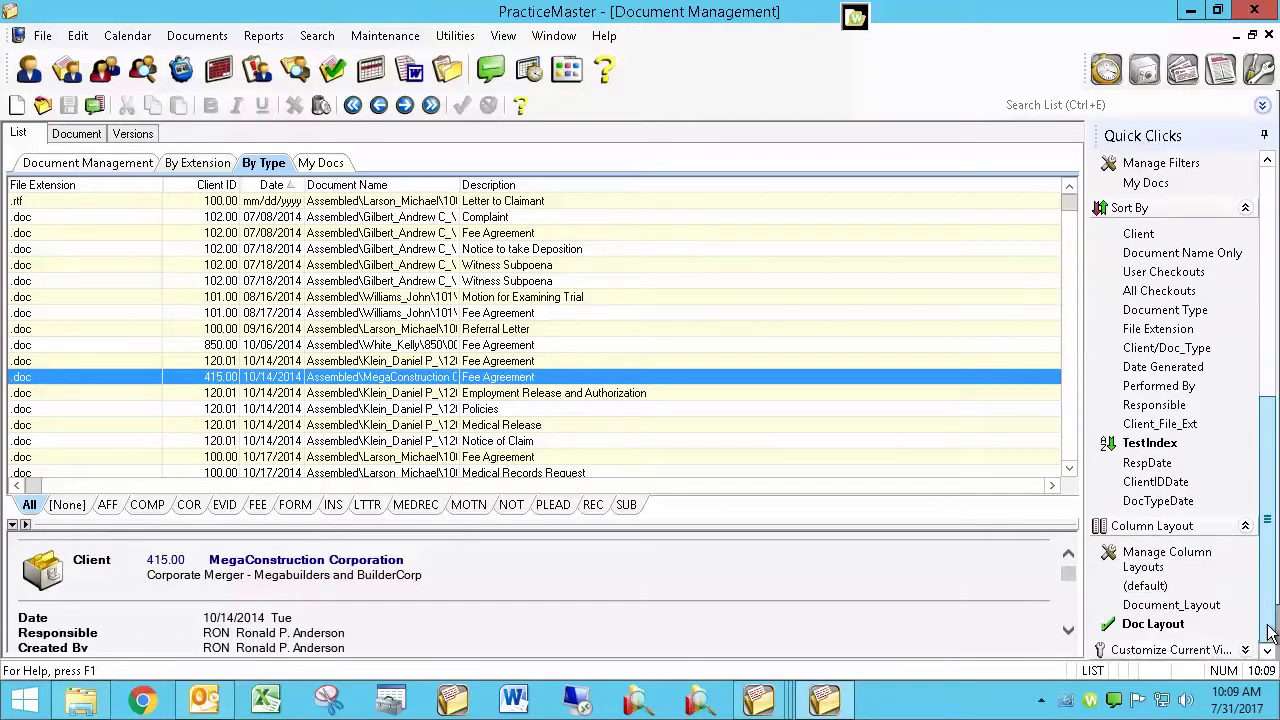
scroll(1268, 637, "up", 2)
scroll(1268, 637, "down", 2)
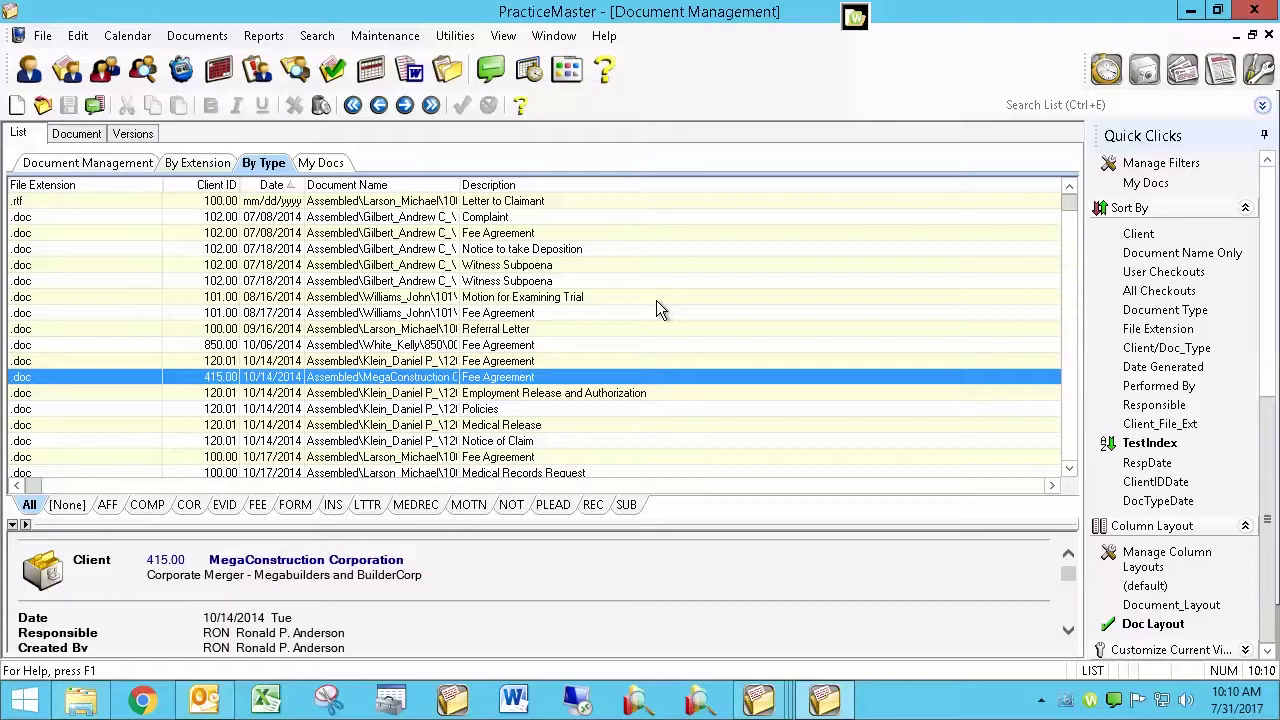
left_click(562, 45)
left_click(622, 214)
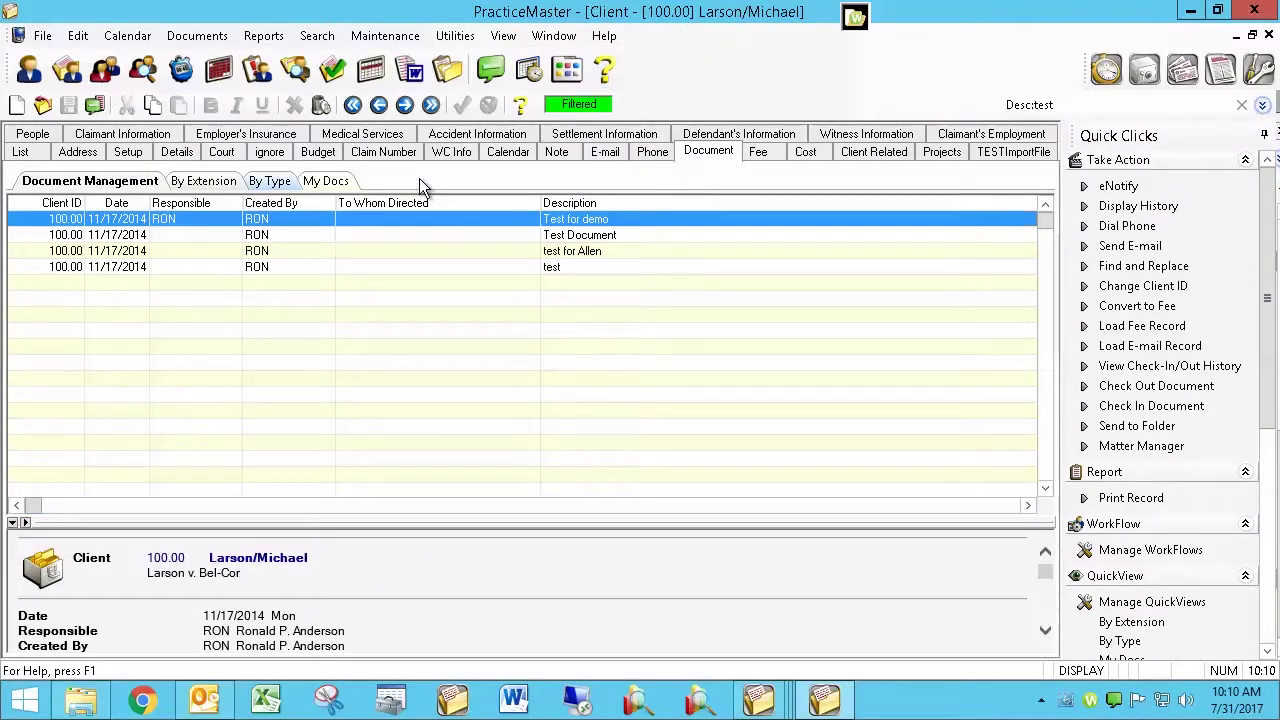
left_click(191, 36)
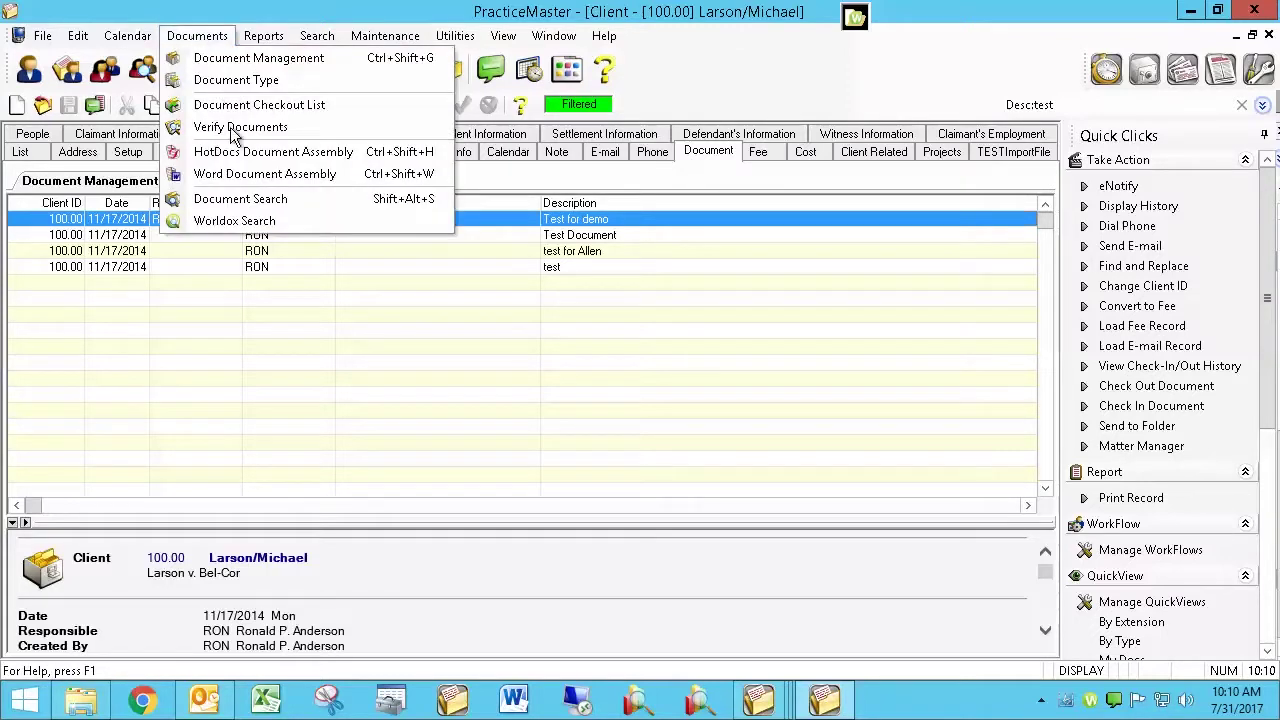
Step: Run a Document Search for TEST with All Users and All Dates, previewing the report
left_click(223, 196)
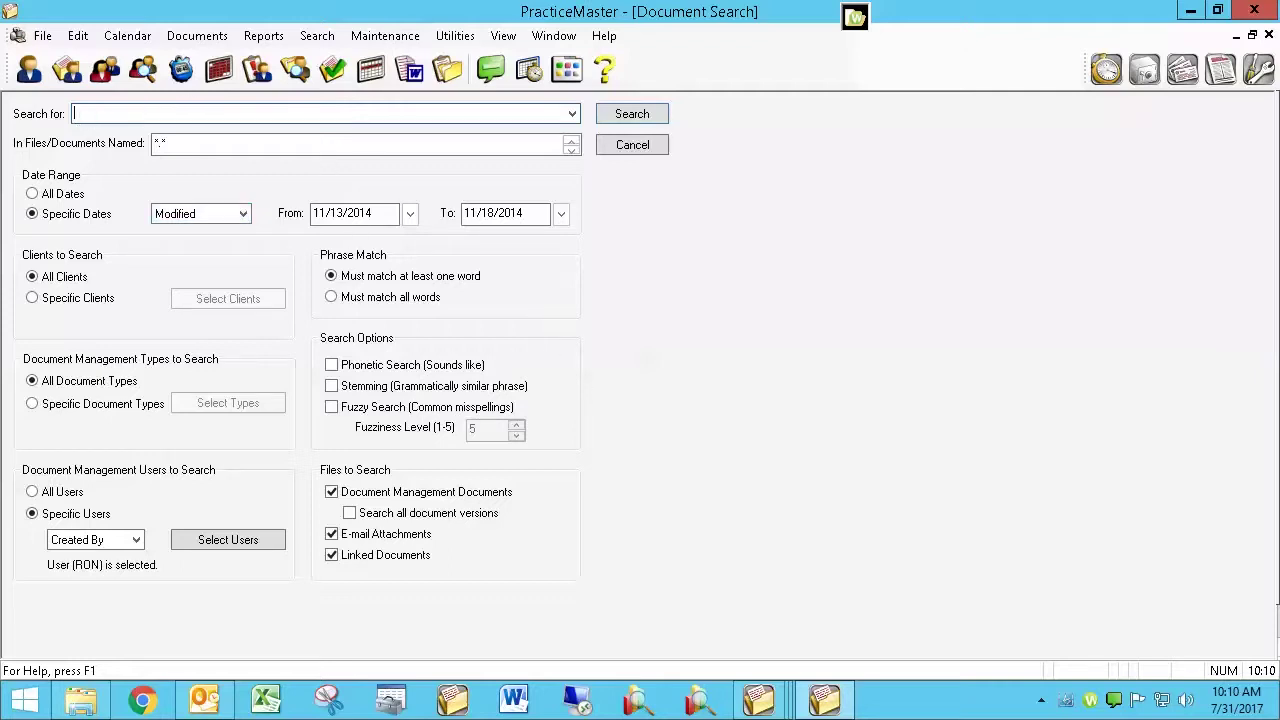
type("TEST")
left_click(70, 490)
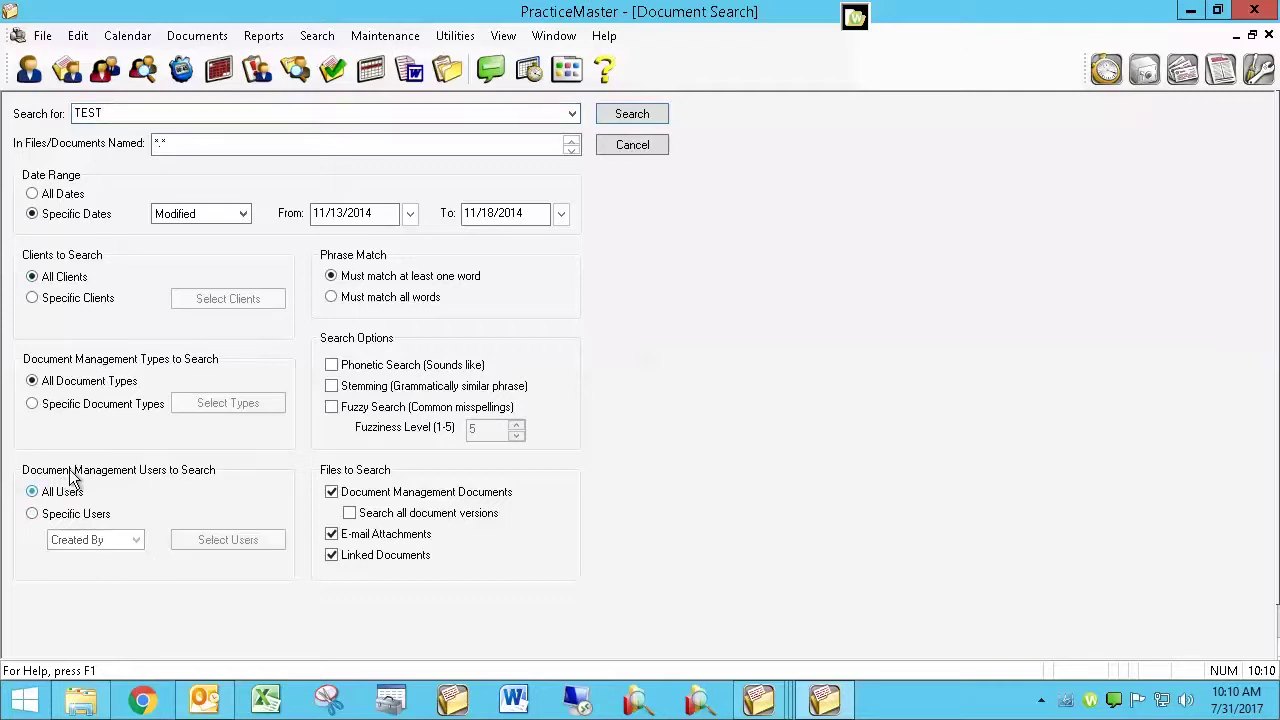
left_click(75, 195)
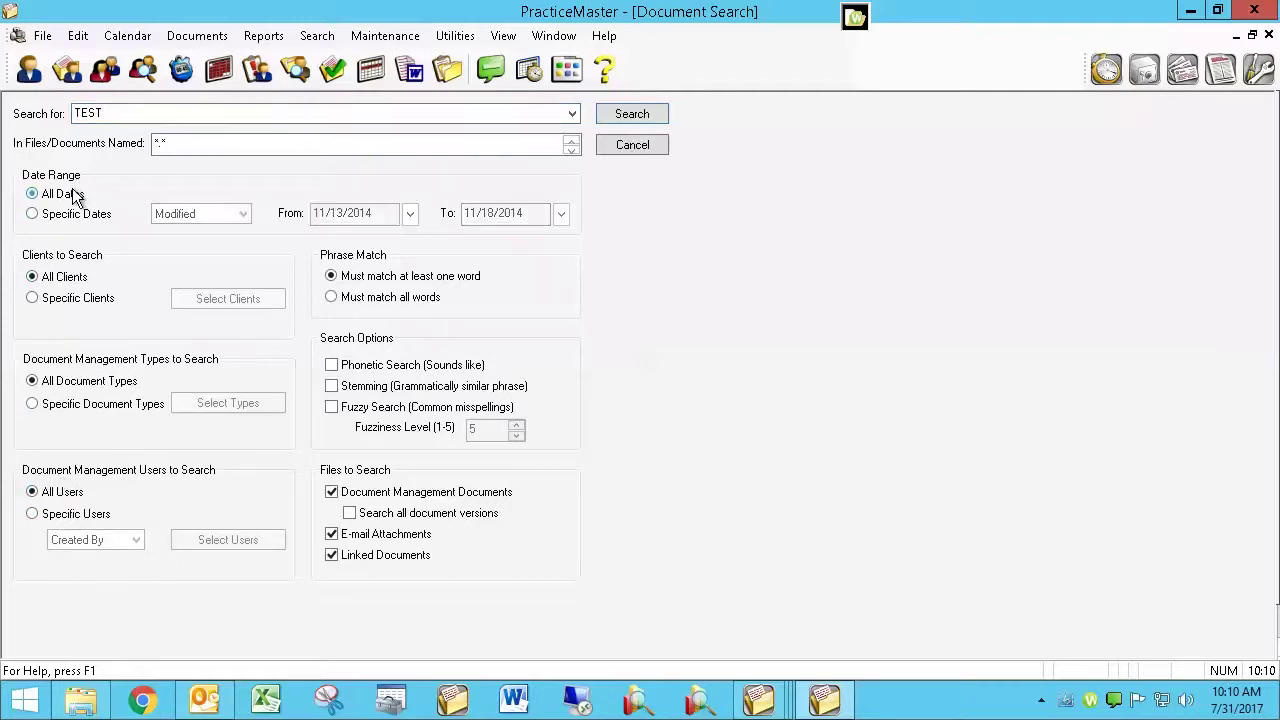
left_click(630, 113)
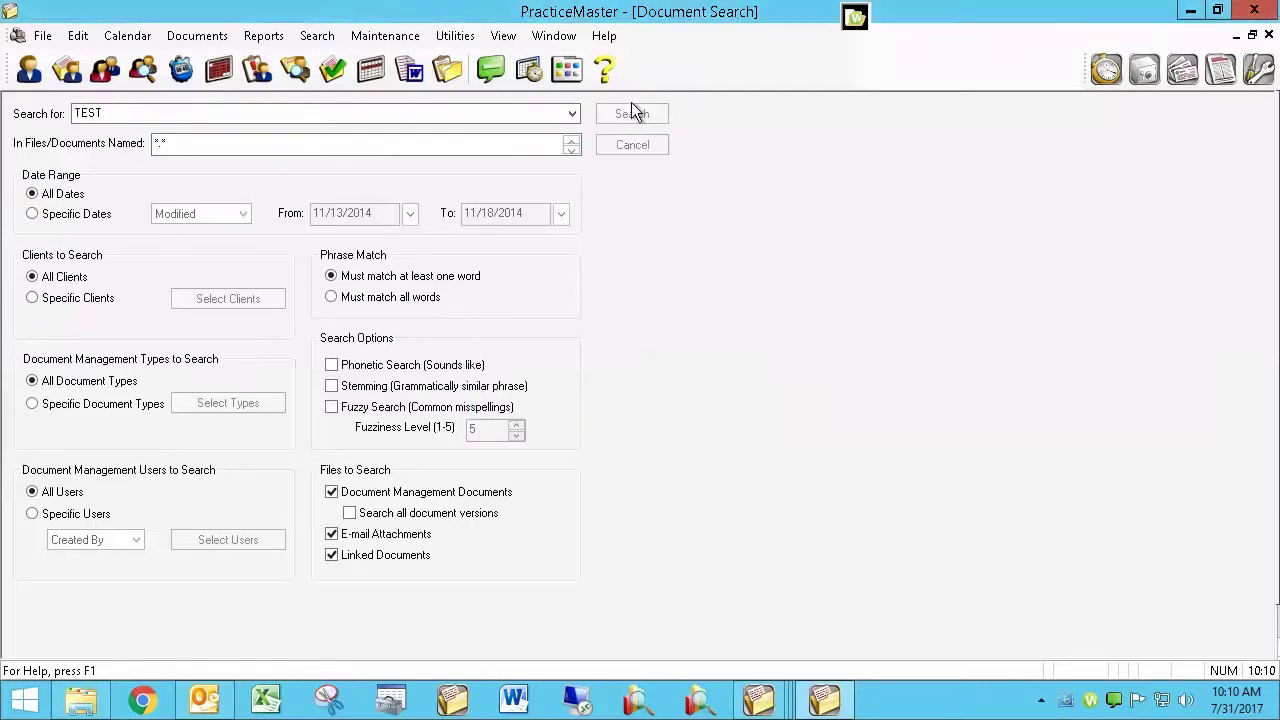
left_click(688, 445)
scroll(455, 425, "down", 10)
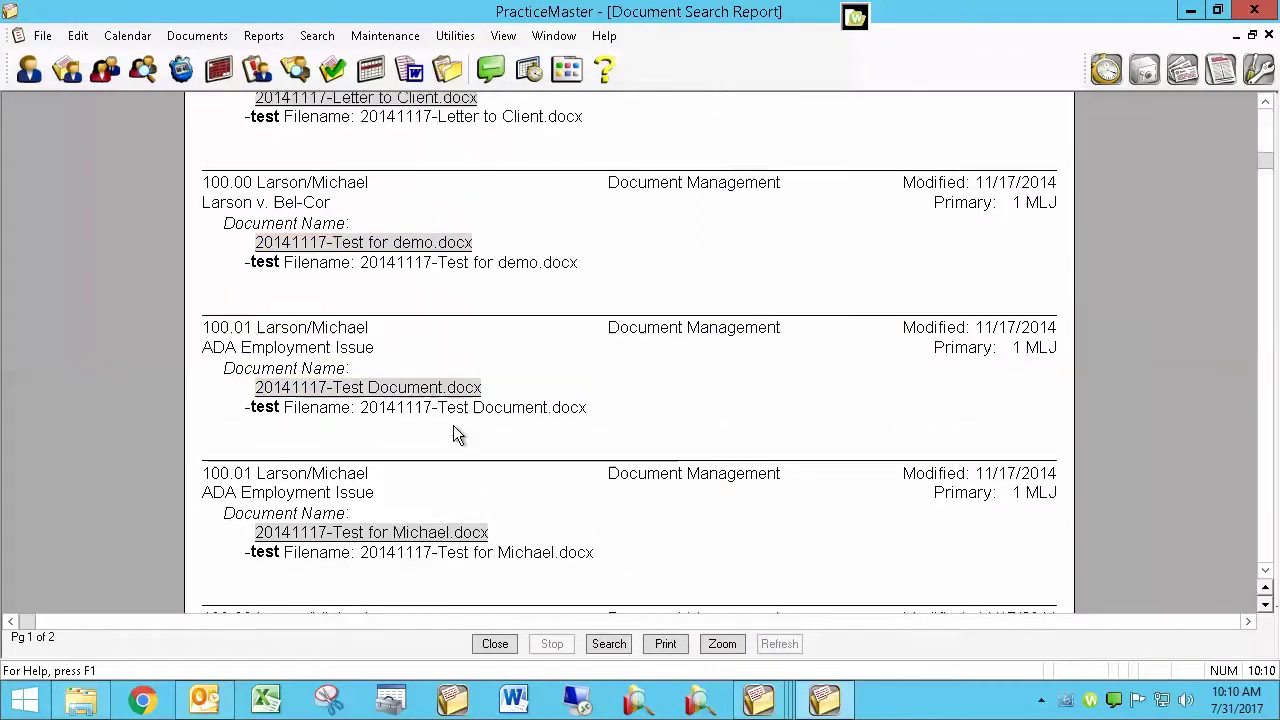
scroll(456, 425, "up", 10)
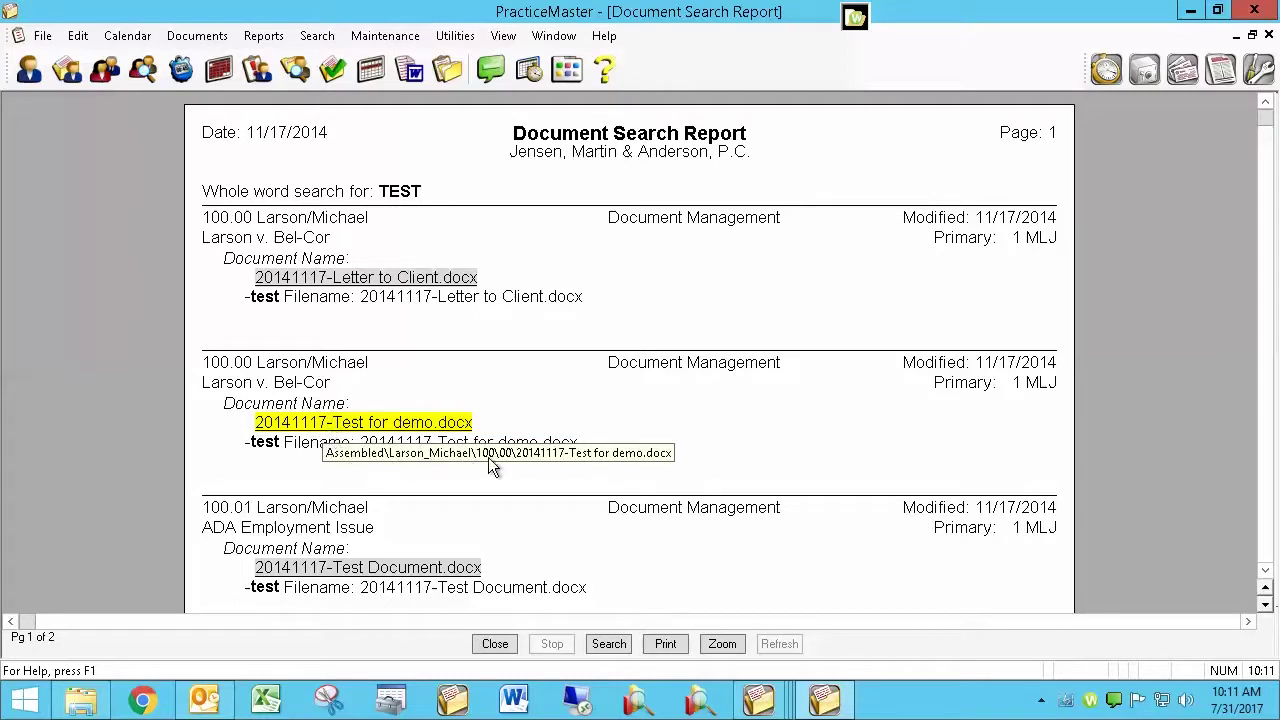
double_click(349, 219)
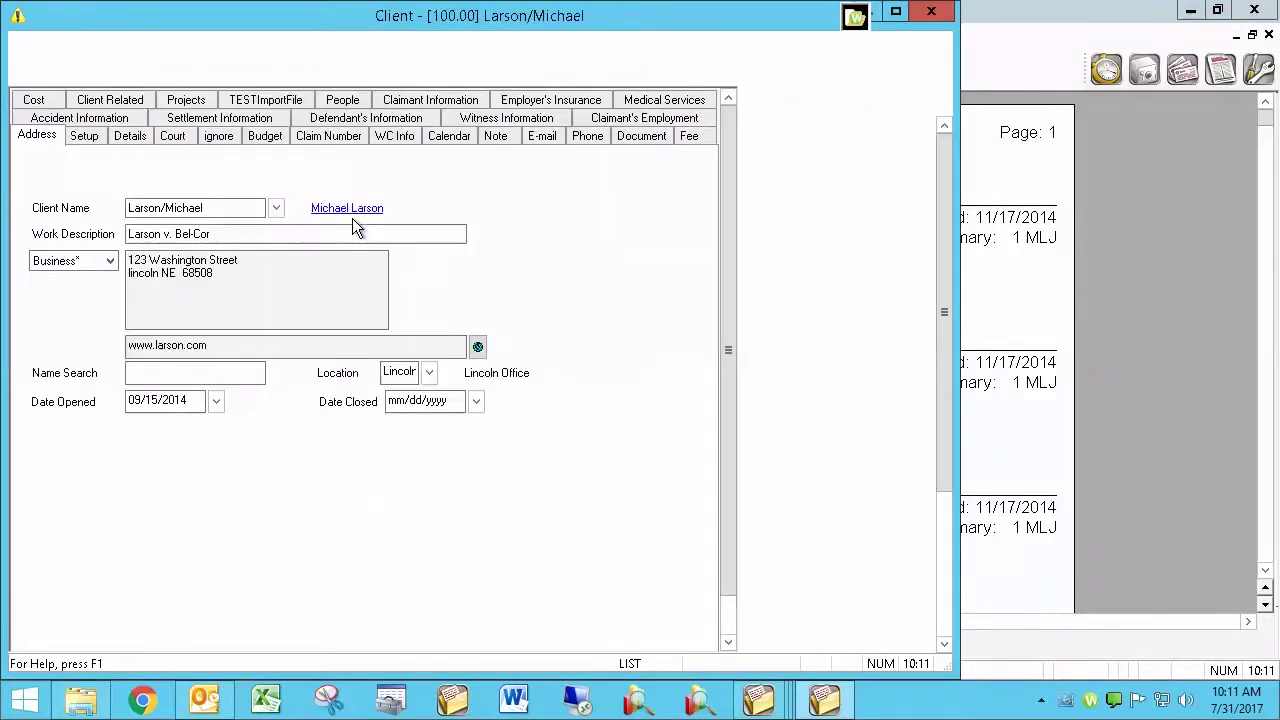
left_click(928, 8)
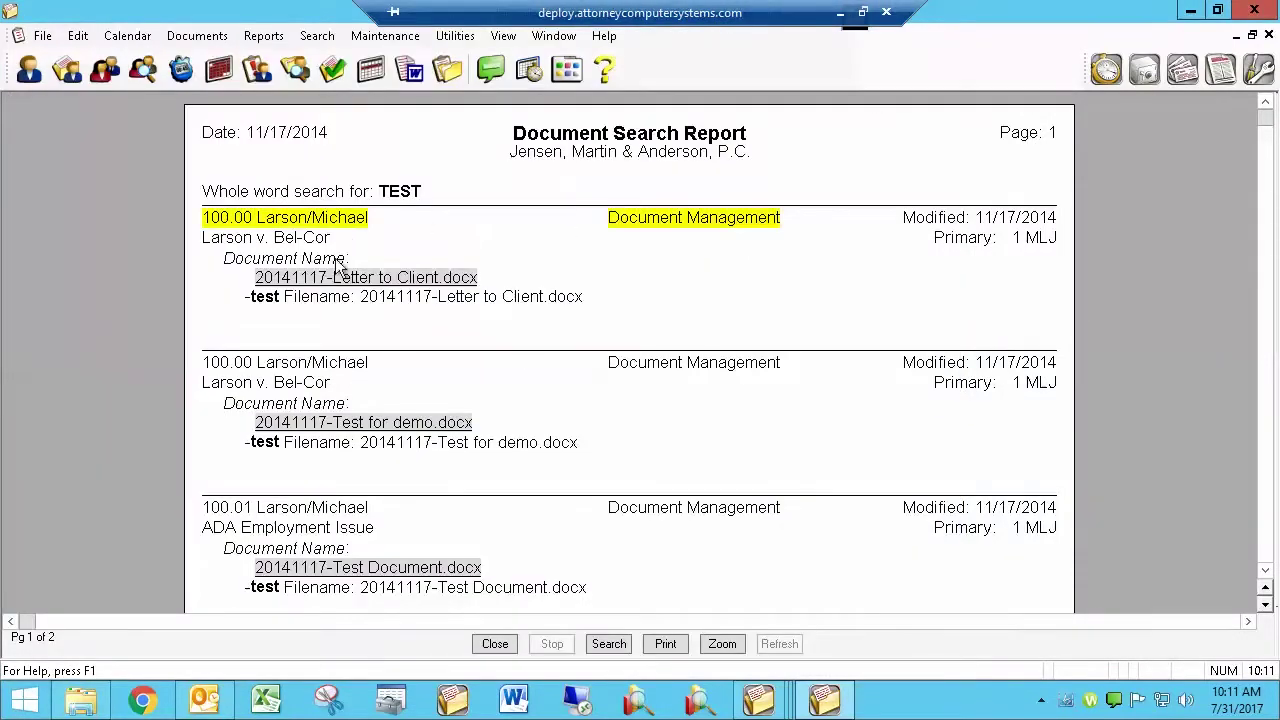
Step: Open the Letter to Client document in Word, close it, and close the report
left_click(375, 282)
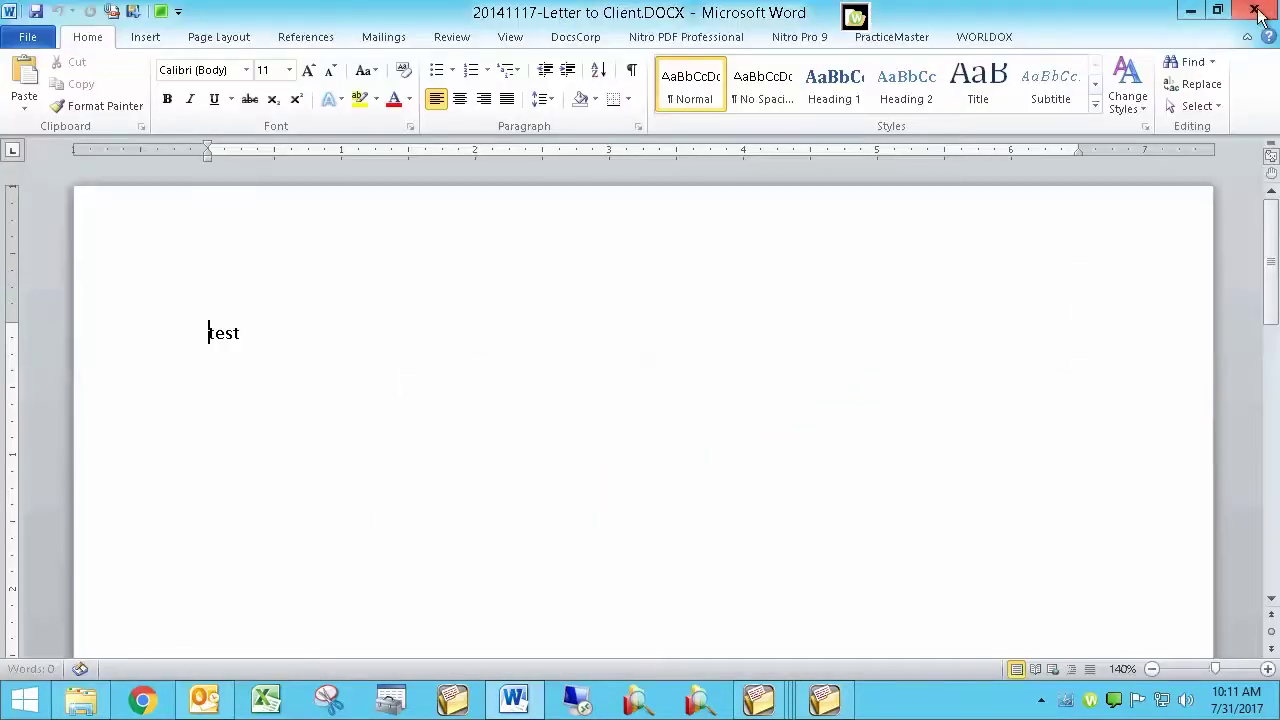
left_click(1255, 11)
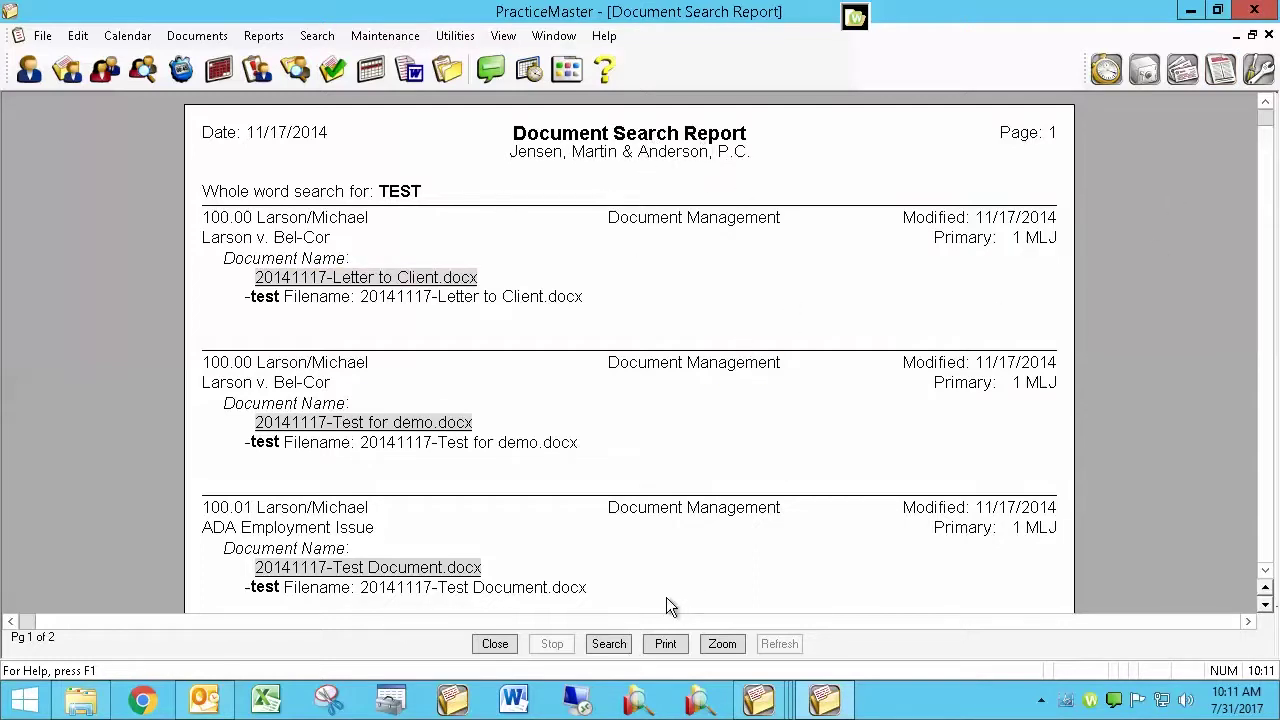
left_click(494, 644)
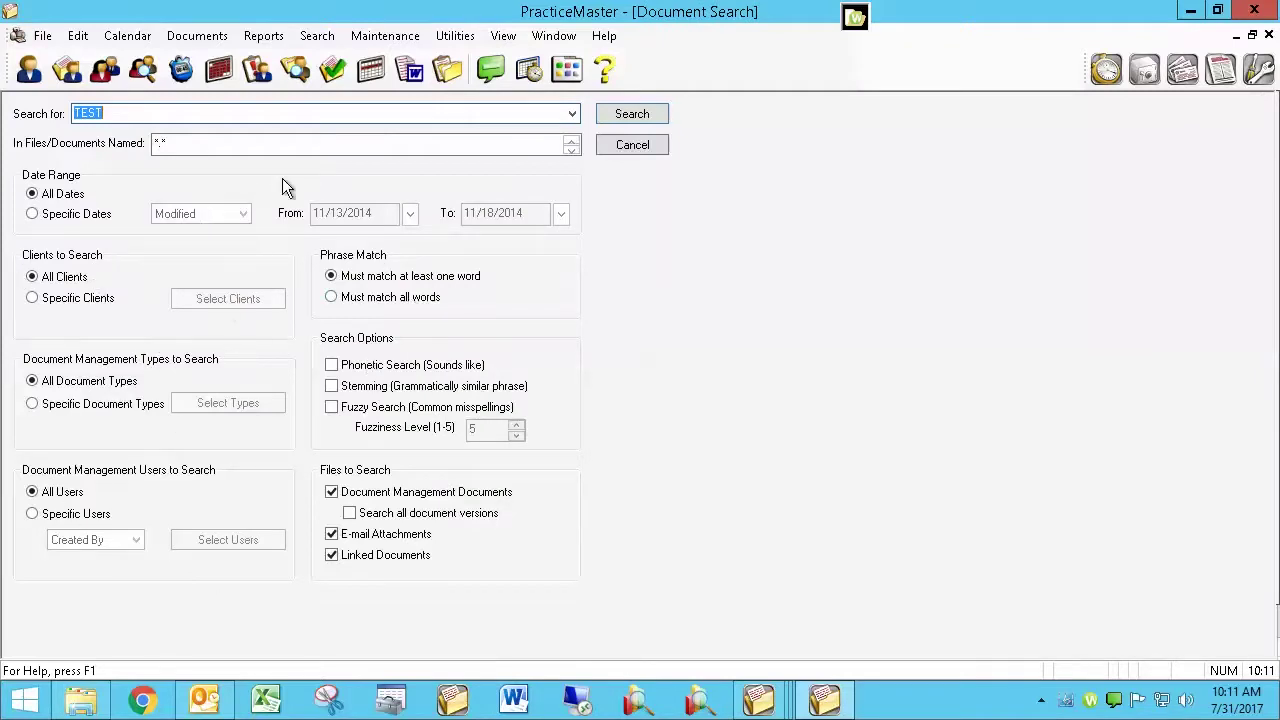
double_click(130, 118)
key("Delete")
left_click(82, 305)
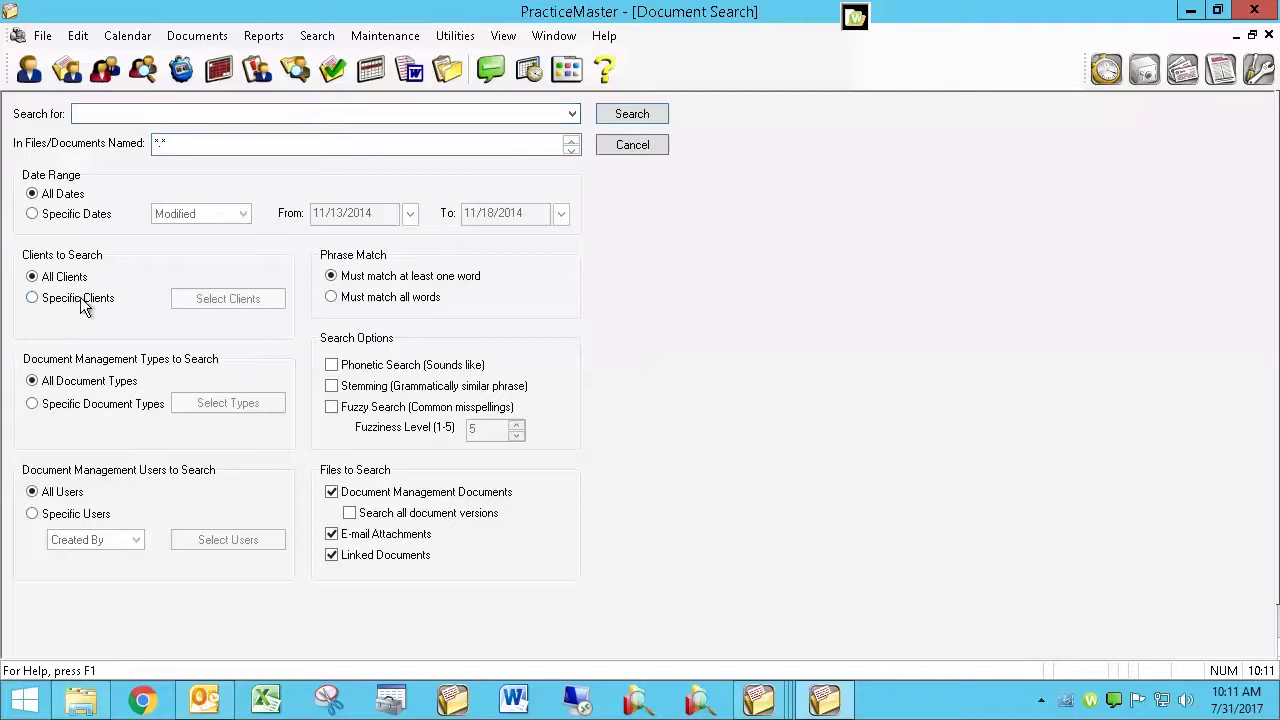
left_click(83, 405)
left_click(73, 520)
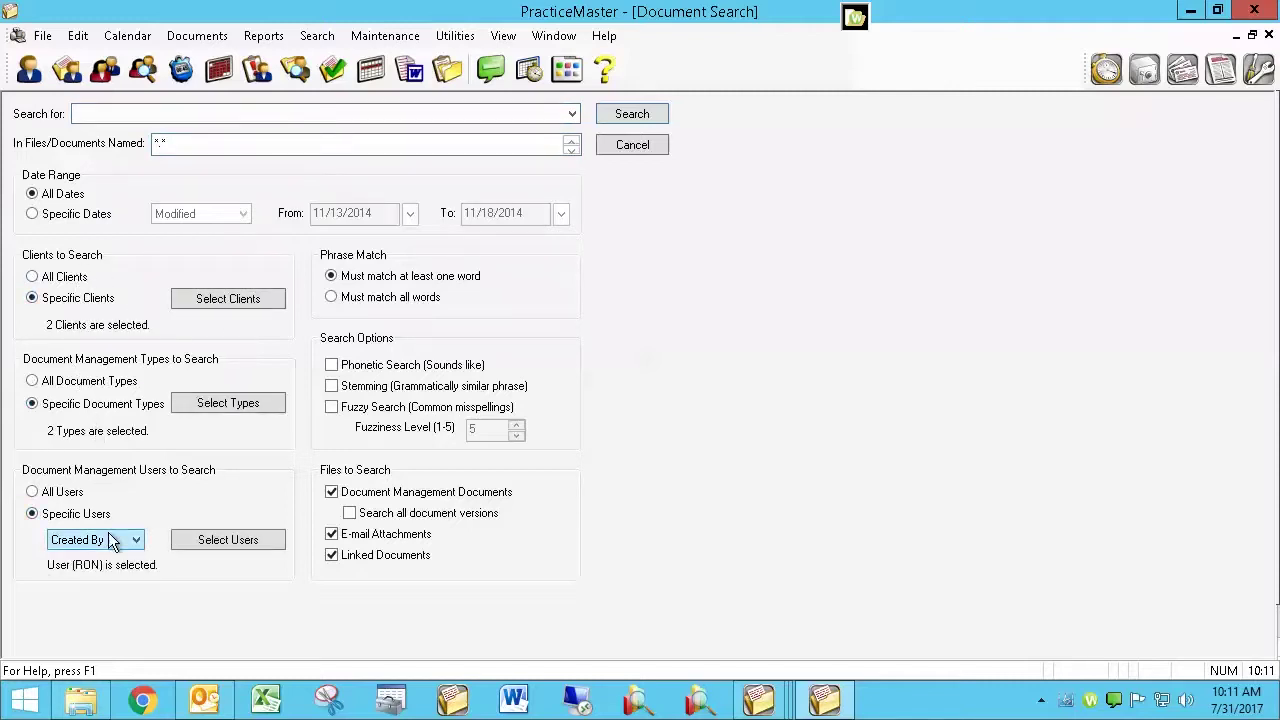
left_click(632, 114)
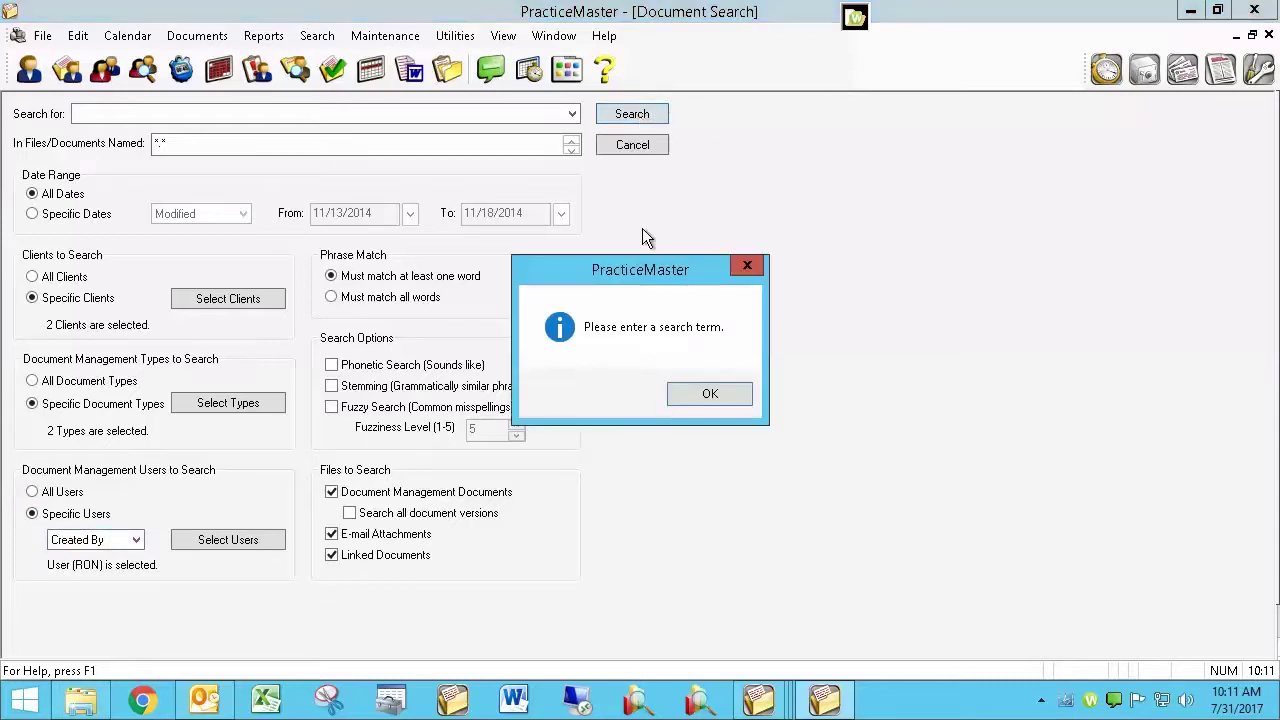
left_click(710, 394)
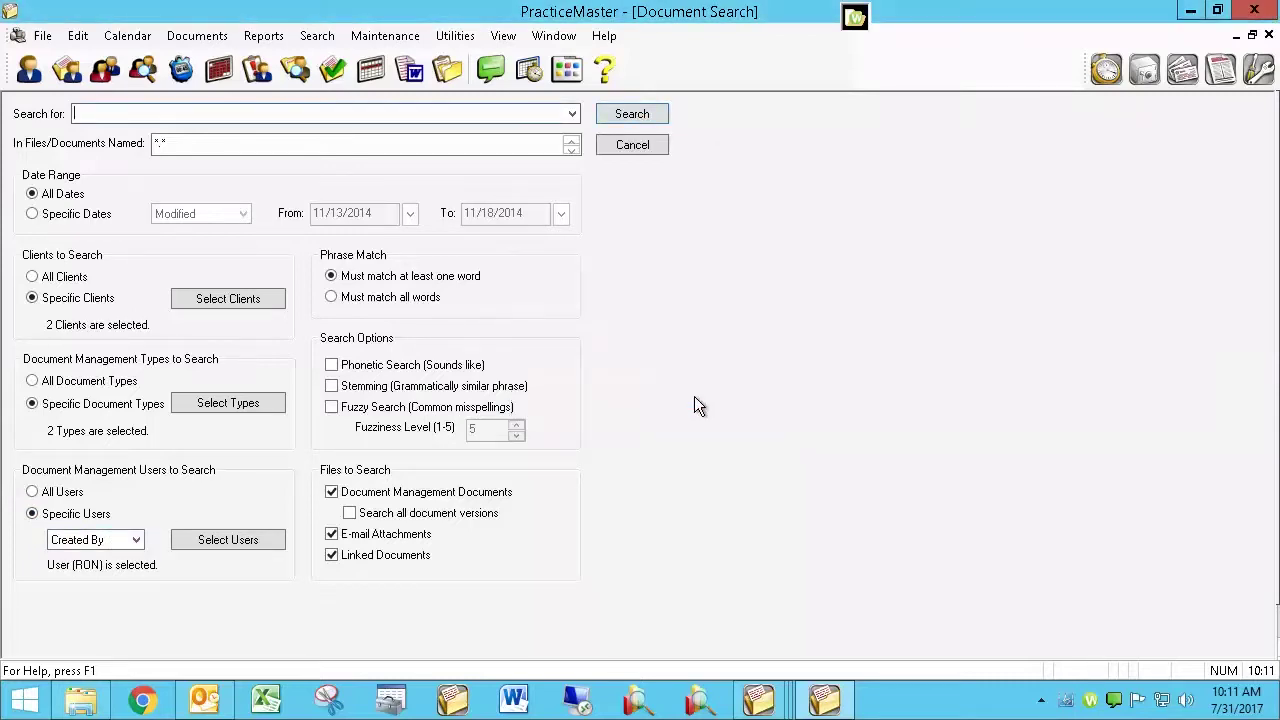
type("TEST")
left_click(78, 214)
left_click(87, 113)
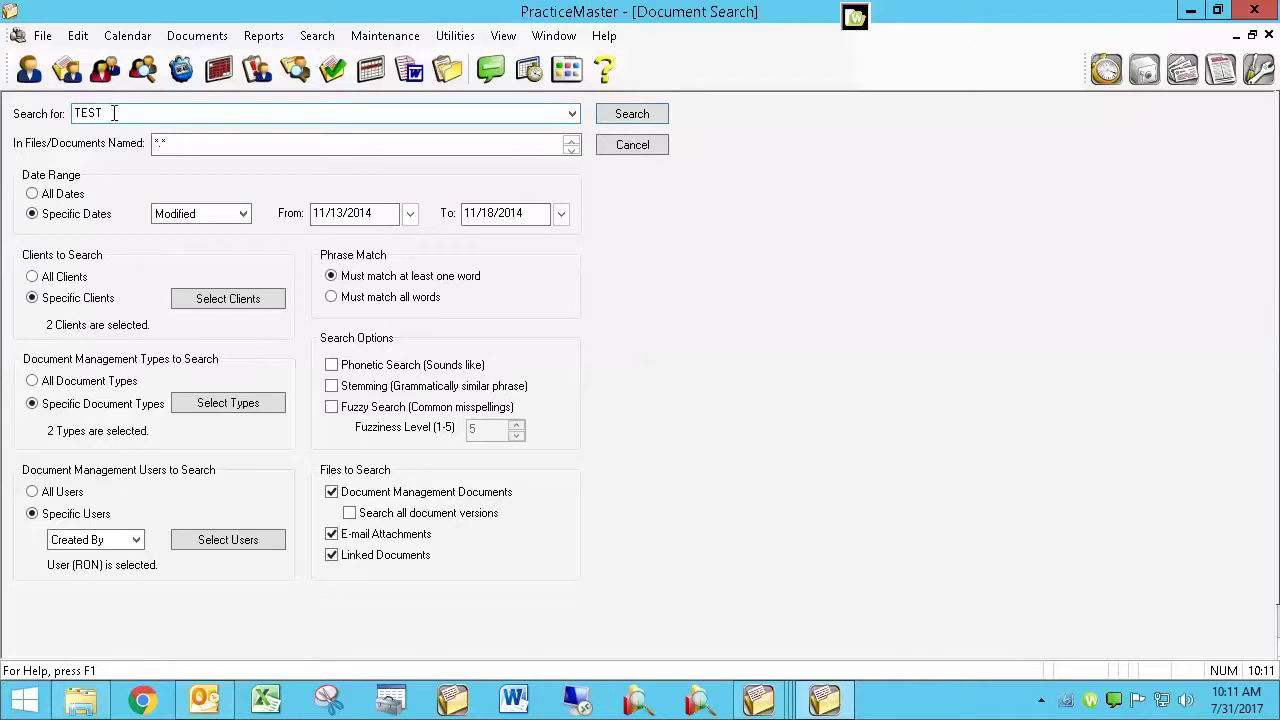
left_click(242, 216)
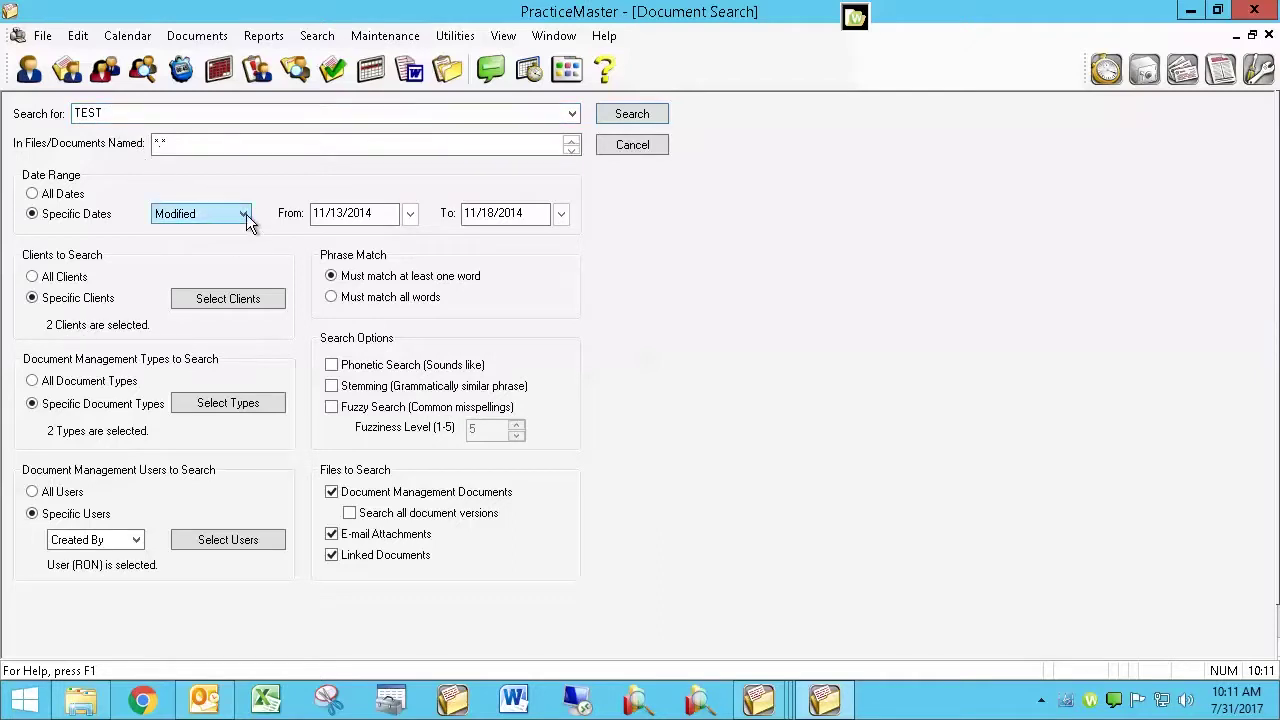
left_click(246, 214)
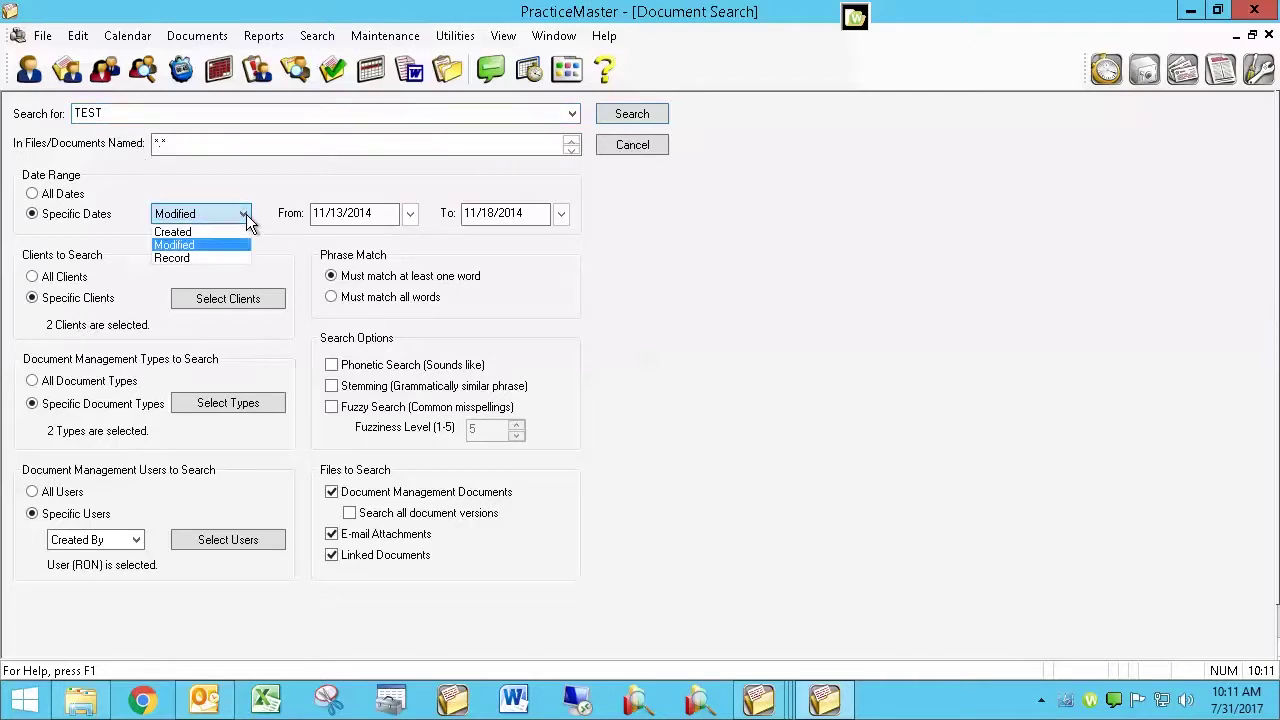
left_click(391, 176)
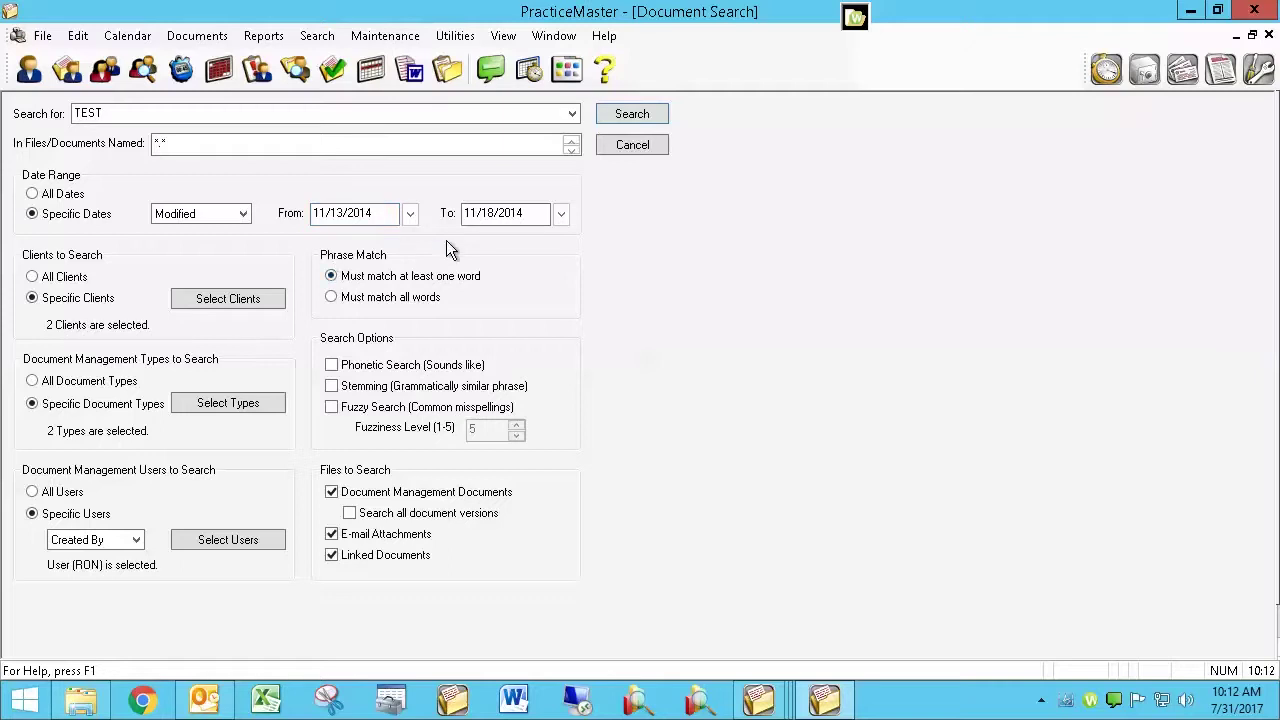
Step: Review the Select Clients list, marking a client for inclusion in the search
left_click(215, 296)
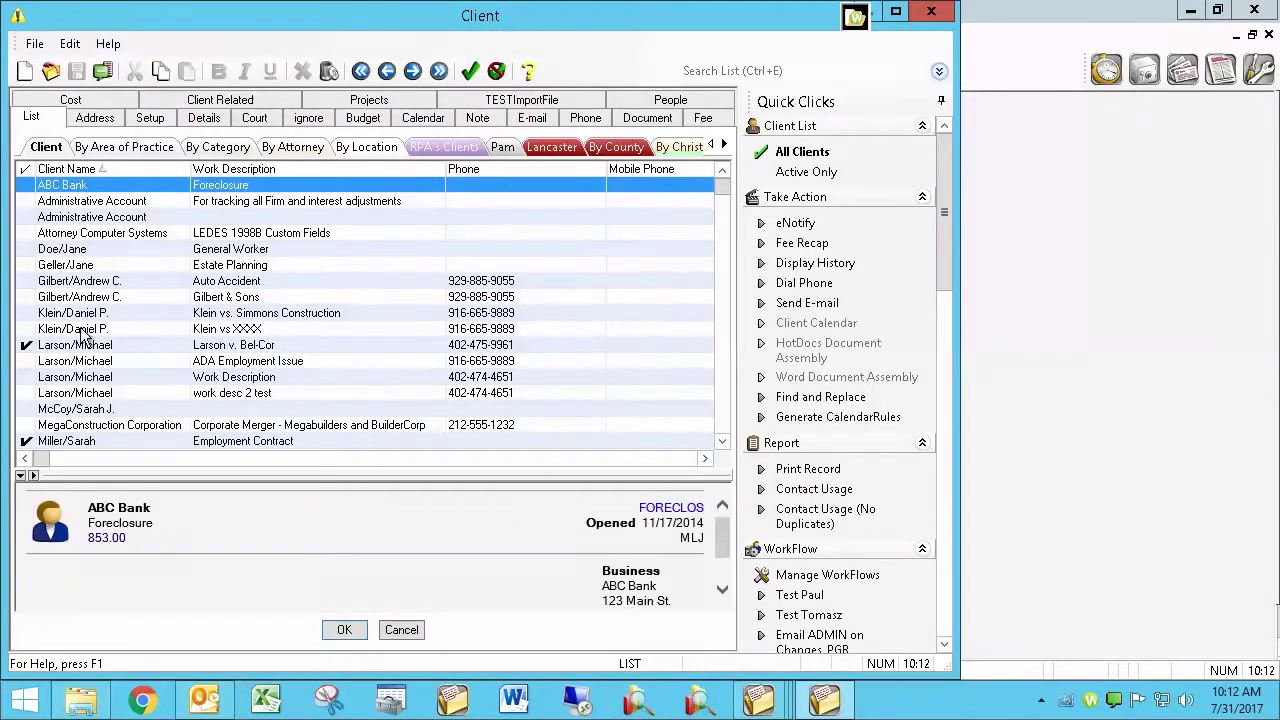
left_click(26, 345)
left_click(401, 633)
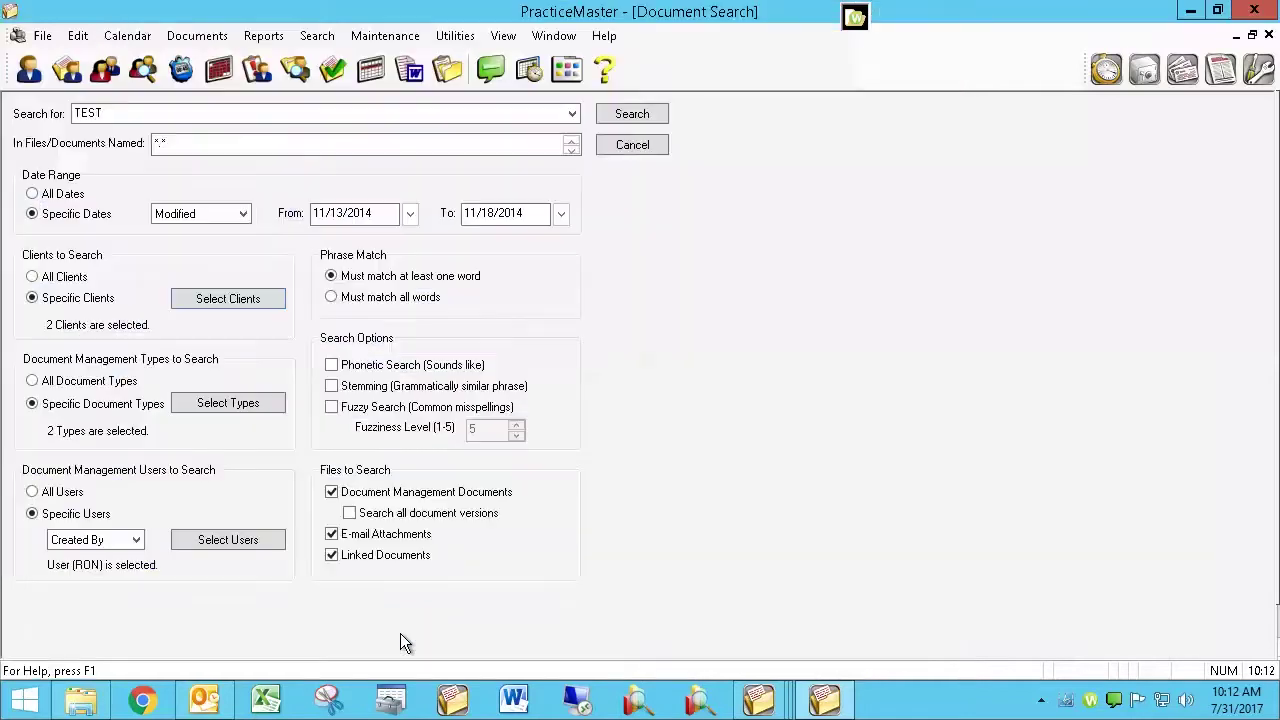
Step: Add REPLY to the searched document types and recheck the client selection
left_click(220, 405)
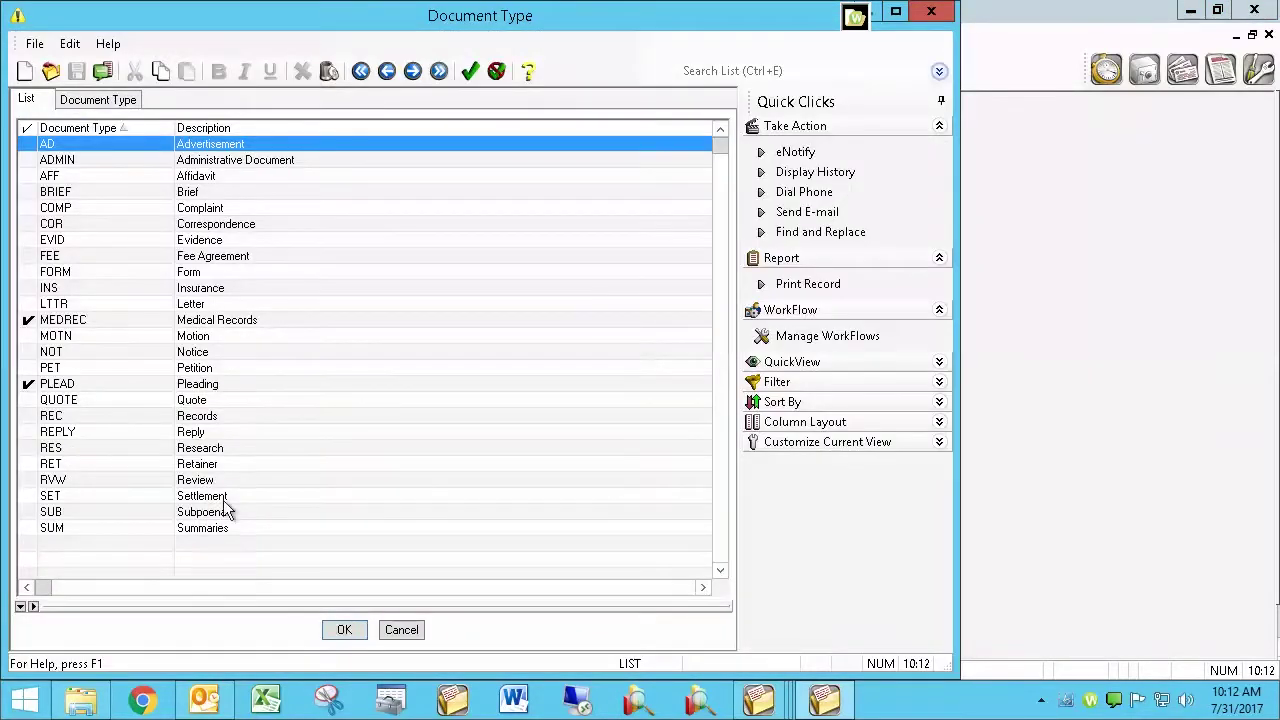
left_click(32, 436)
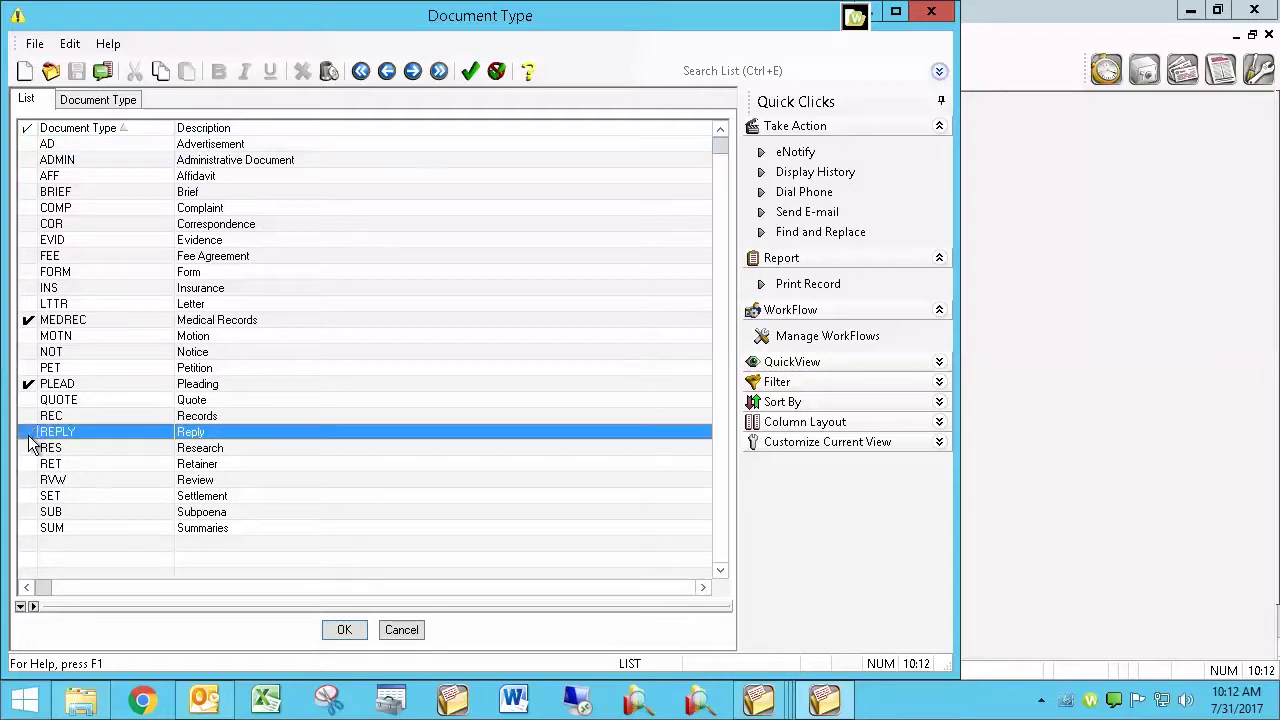
left_click(344, 629)
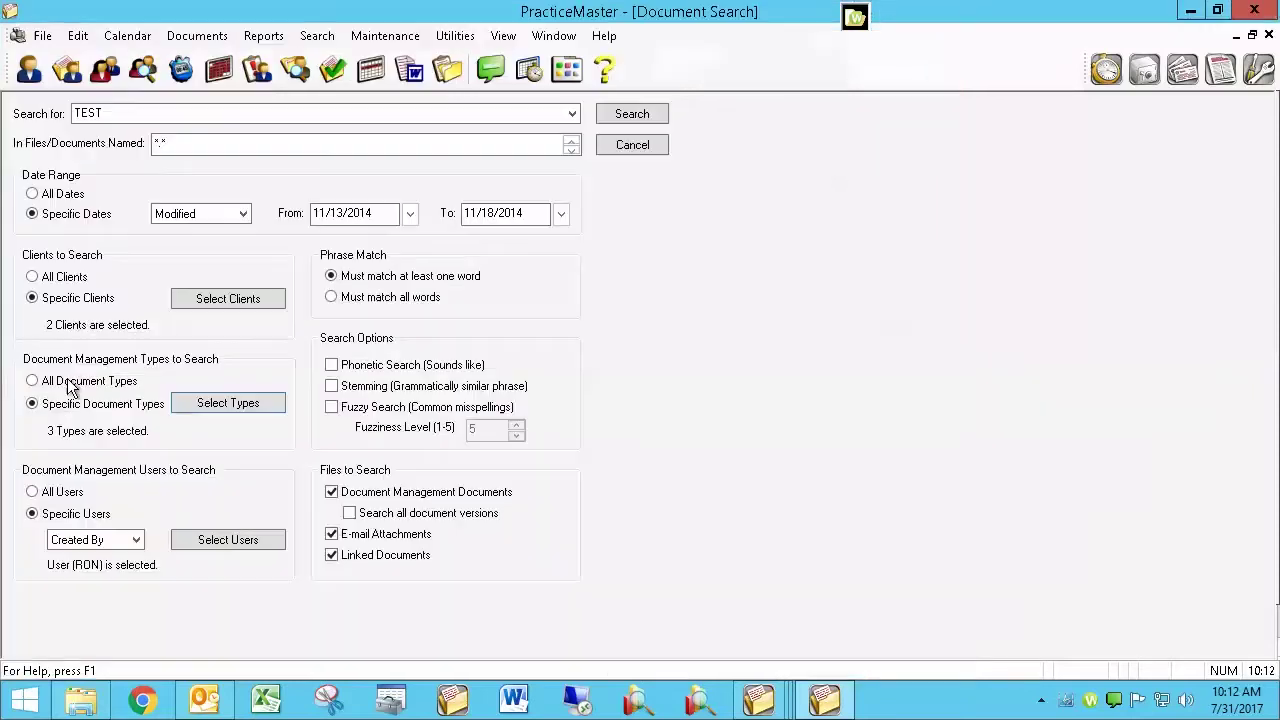
left_click(208, 303)
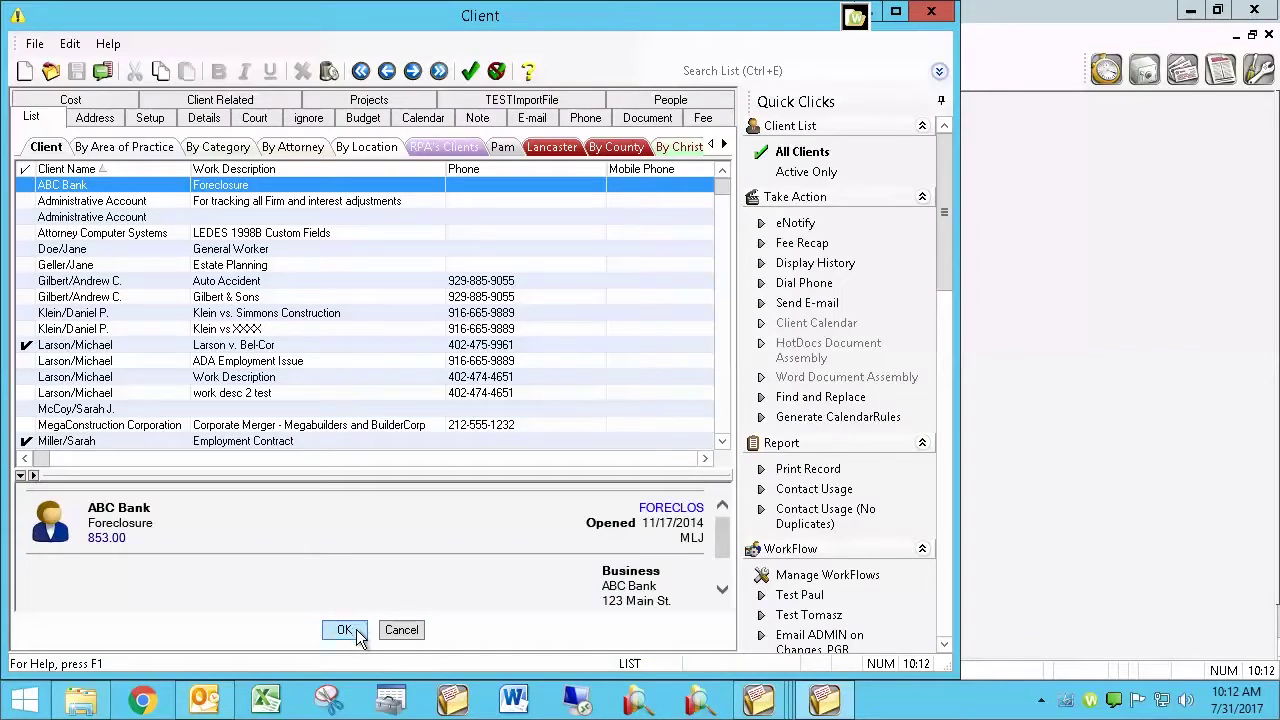
left_click(344, 629)
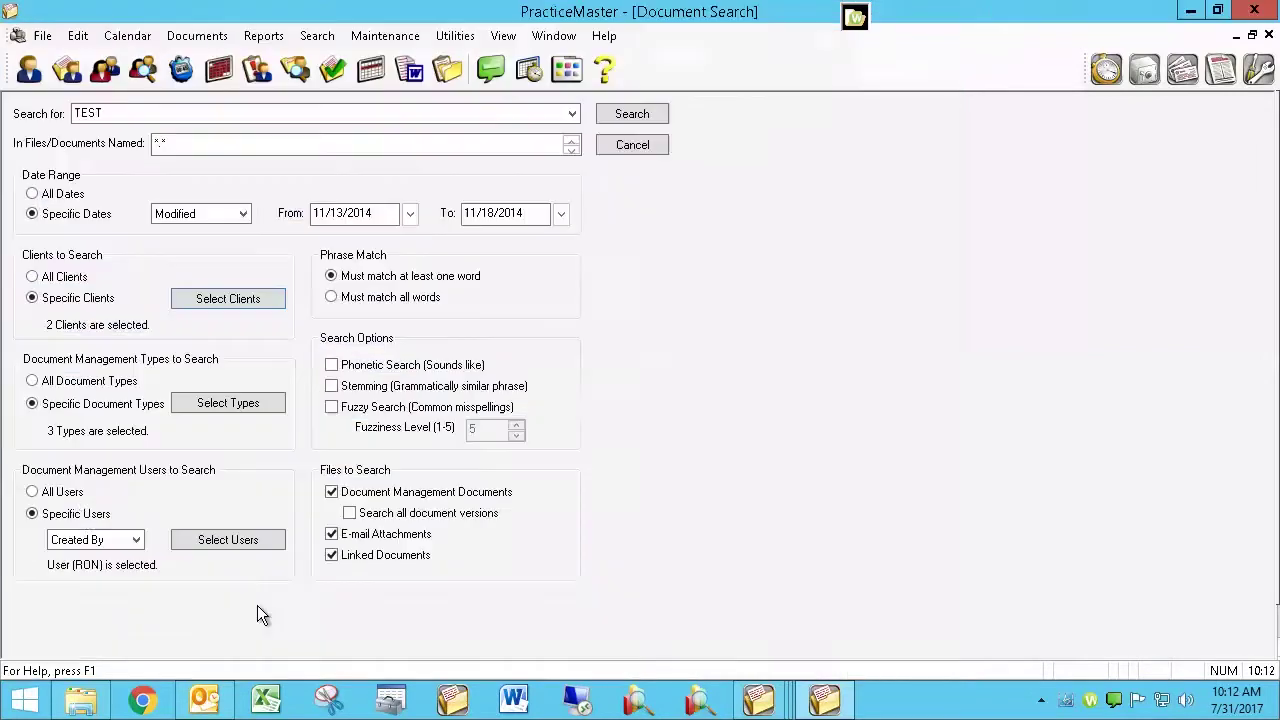
left_click(138, 543)
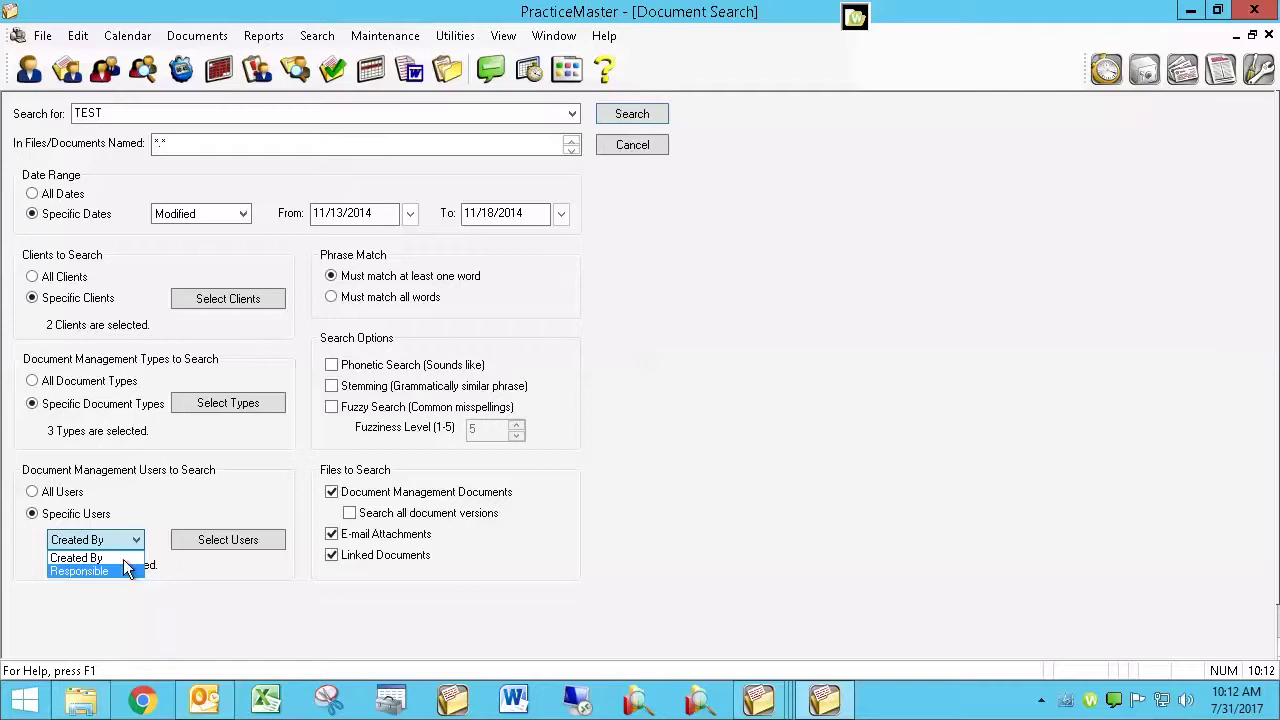
Step: Keep the Created By filter and add user ROBERT, so two users are searched
left_click(118, 557)
left_click(202, 542)
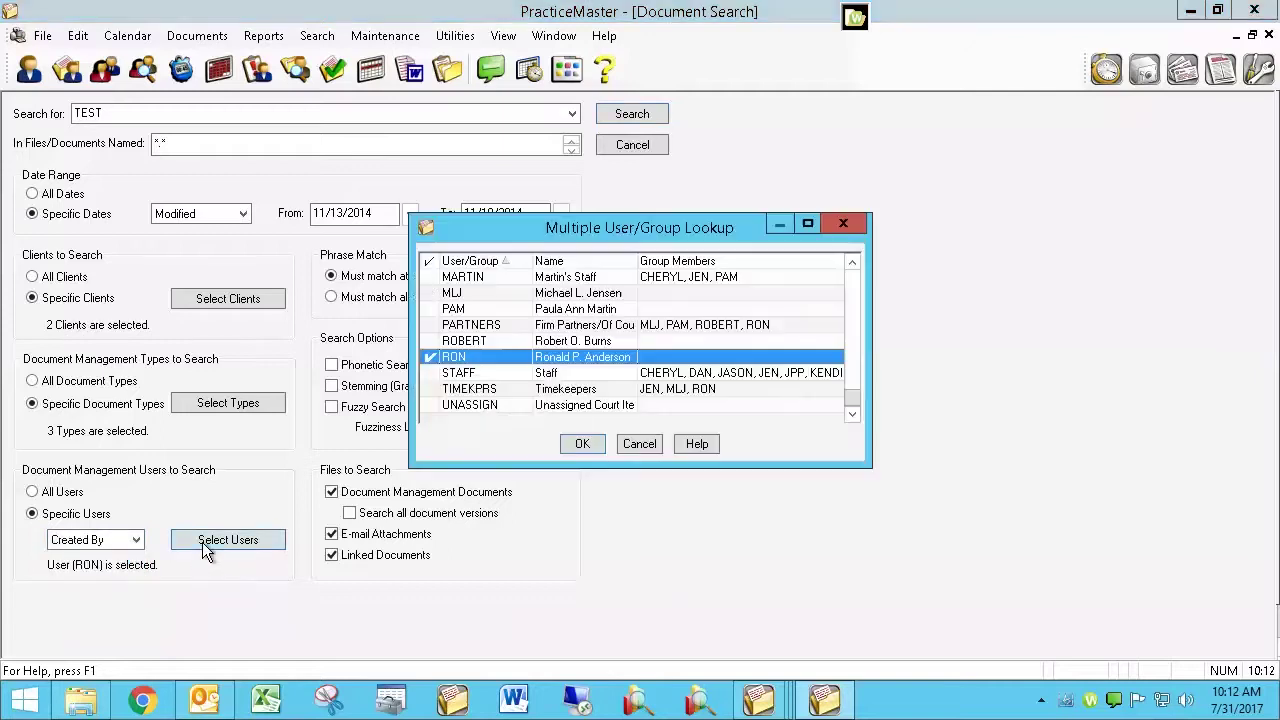
left_click(430, 340)
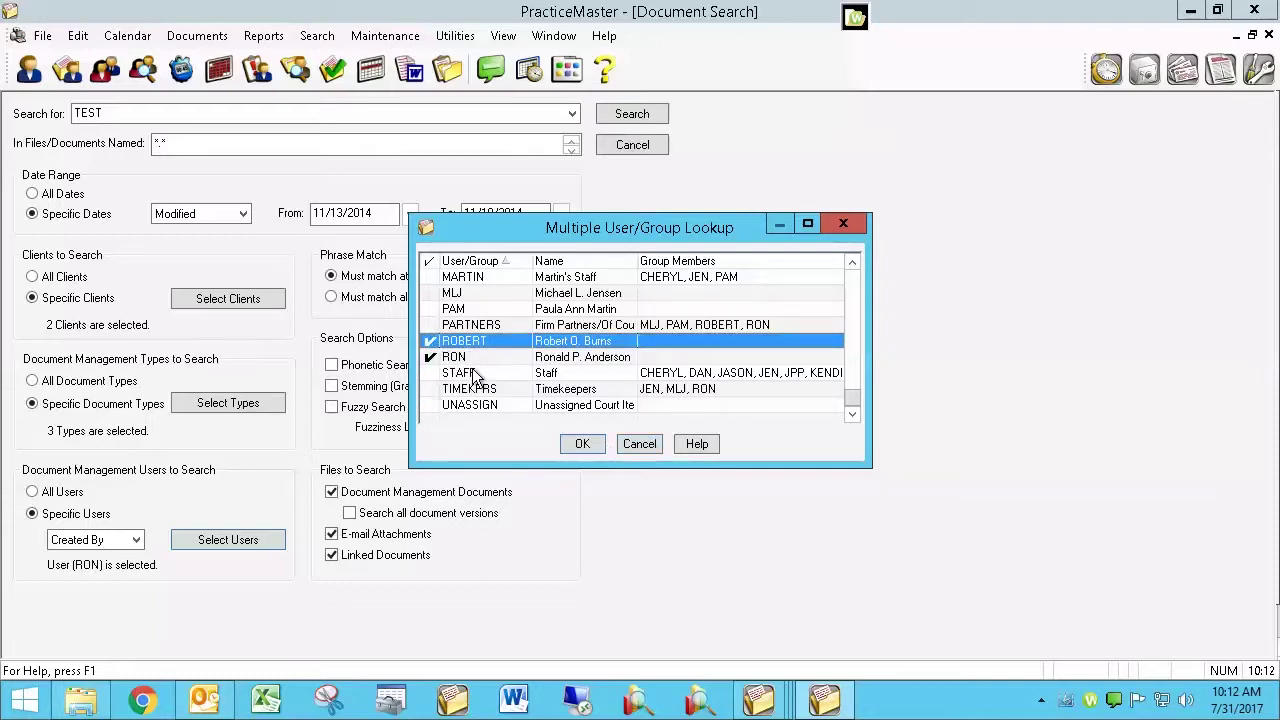
left_click(588, 444)
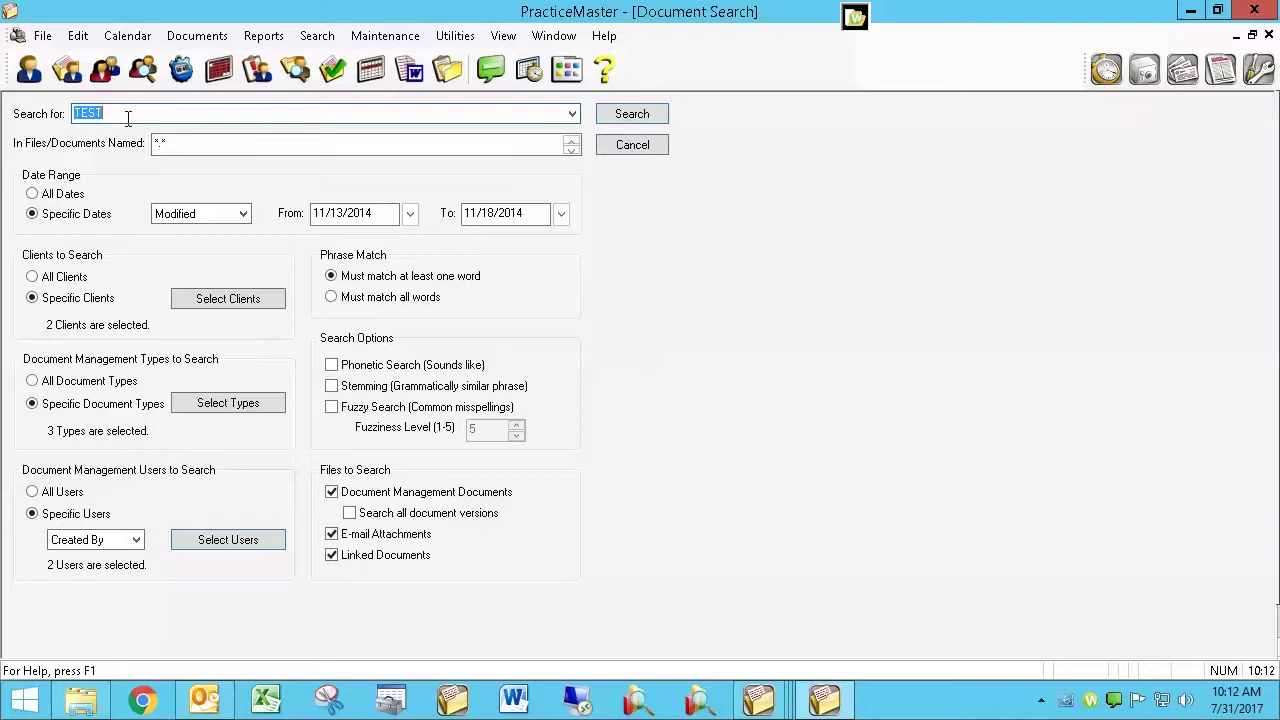
key("Tab")
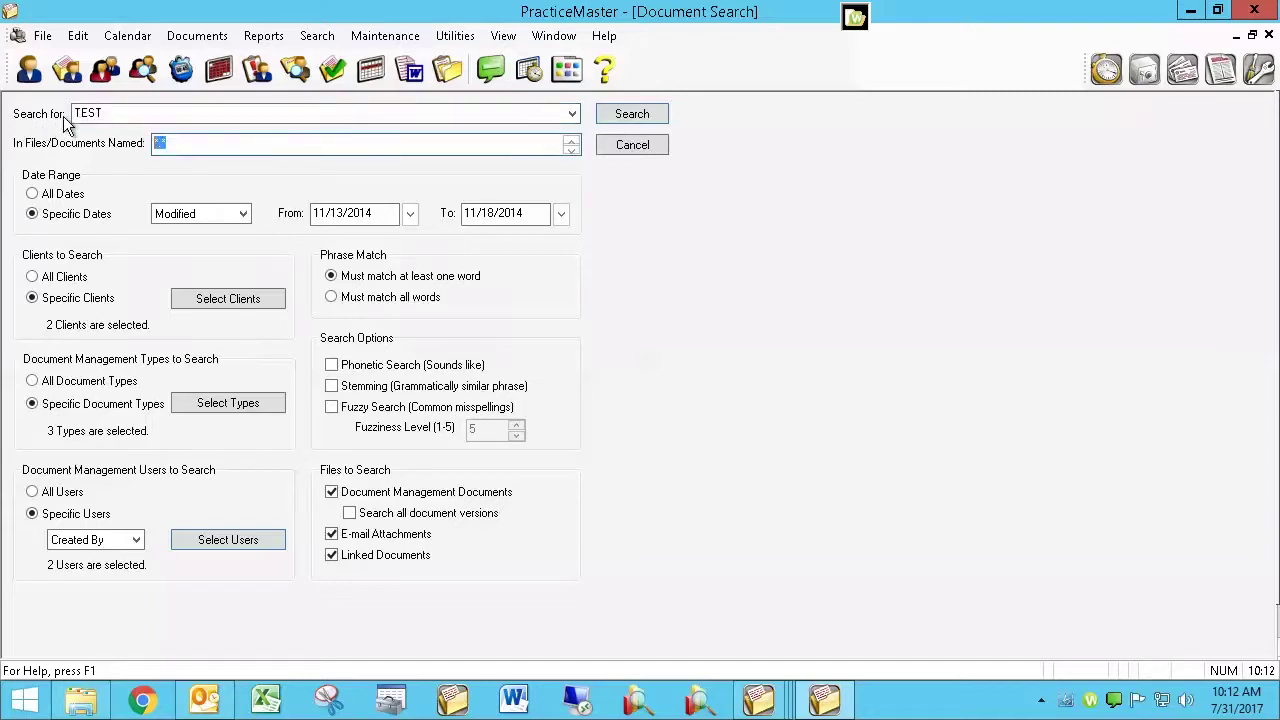
type("*.pdf")
key("BackSpace")
key("BackSpace")
key("BackSpace")
key("BackSpace")
key("BackSpace")
type("*.*")
left_click_drag(126, 113, 48, 111)
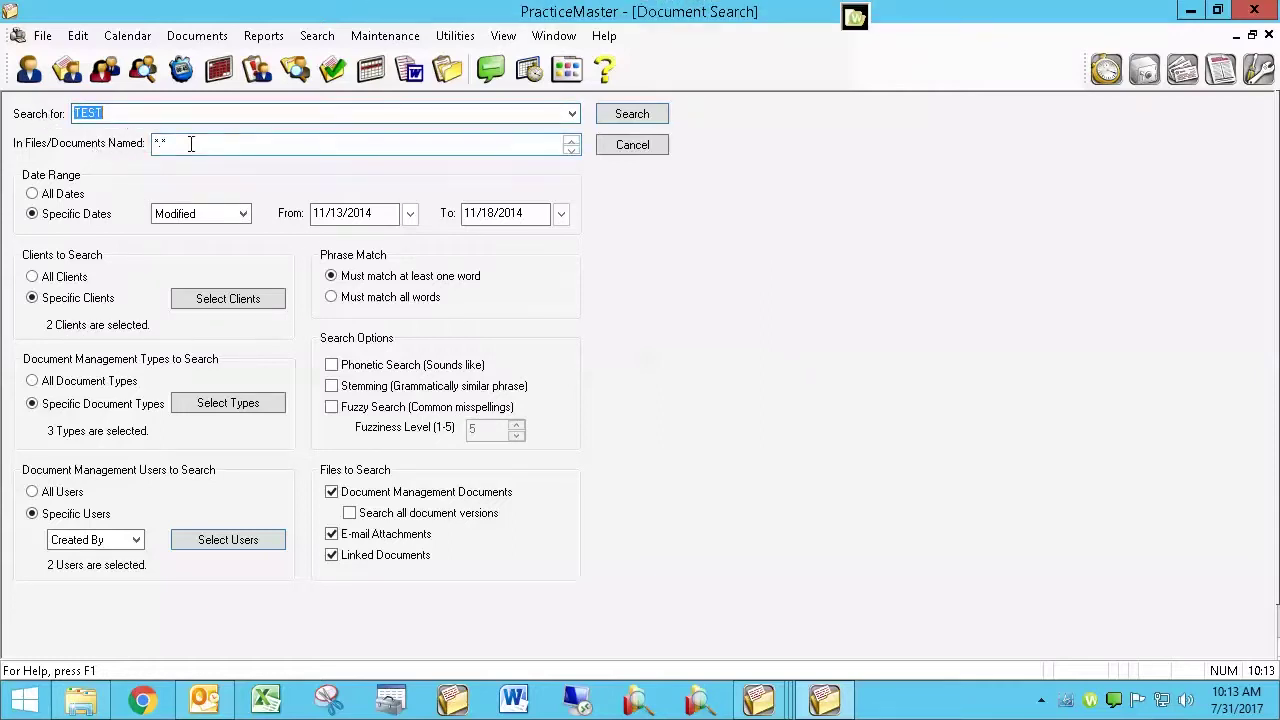
left_click_drag(190, 145, 152, 146)
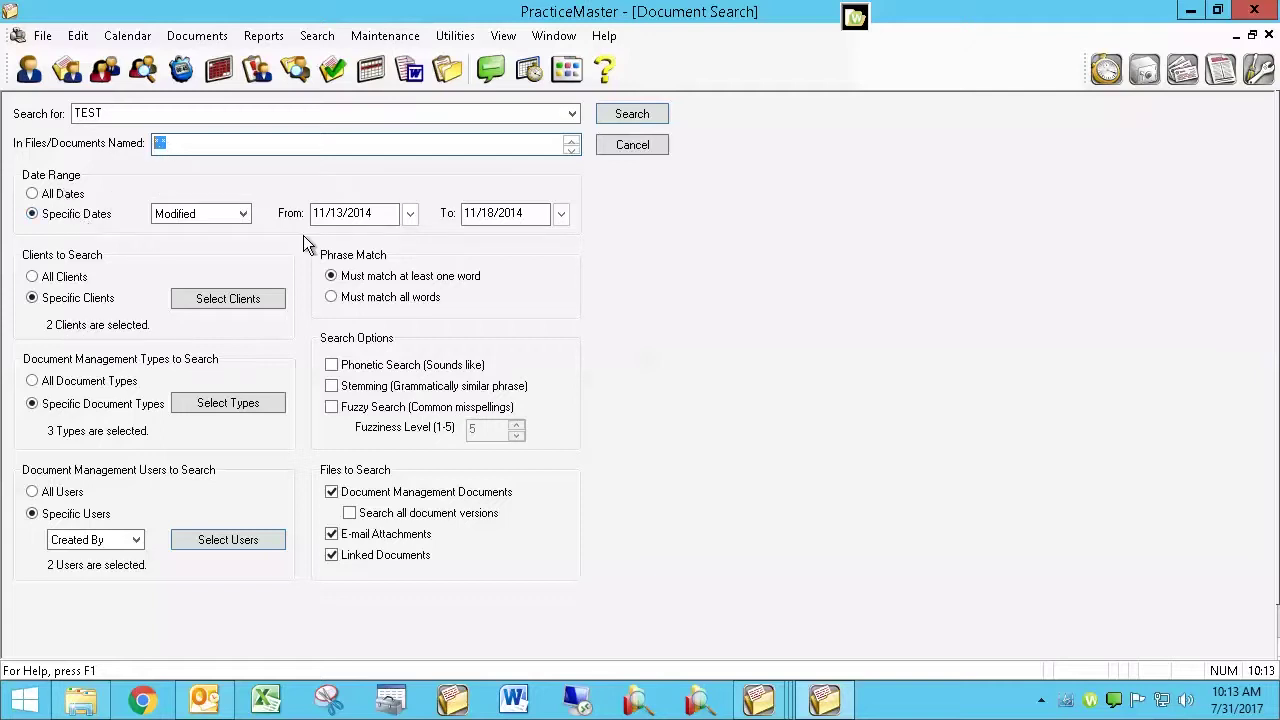
left_click(239, 218)
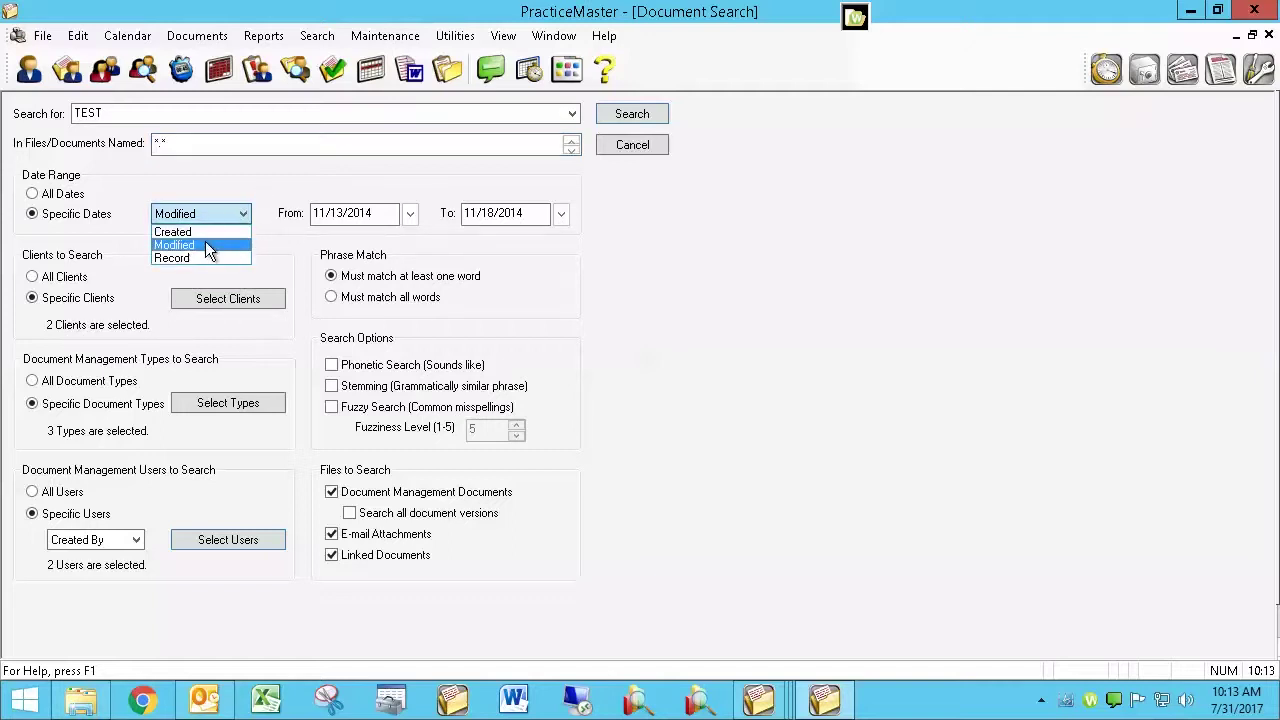
left_click(203, 245)
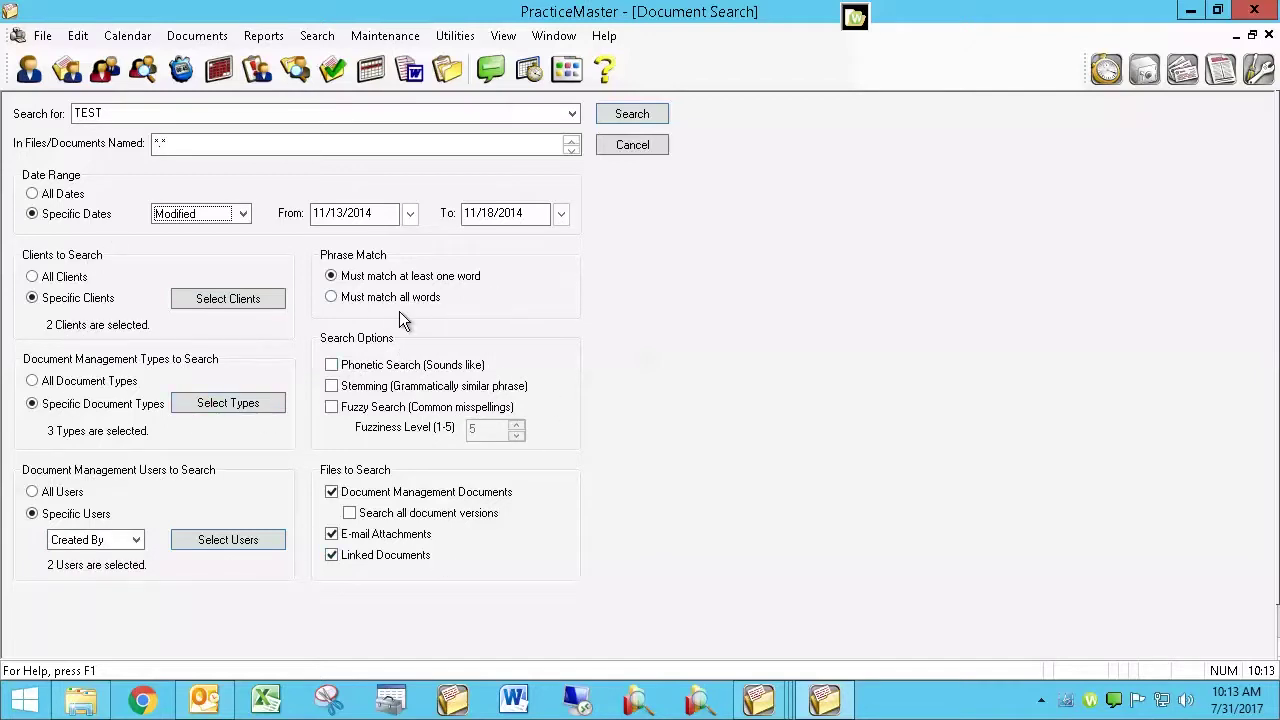
Step: Turn on Phonetic Search (Sounds like) and change the search text to PURDUE
left_click(222, 115)
type("TEST ")
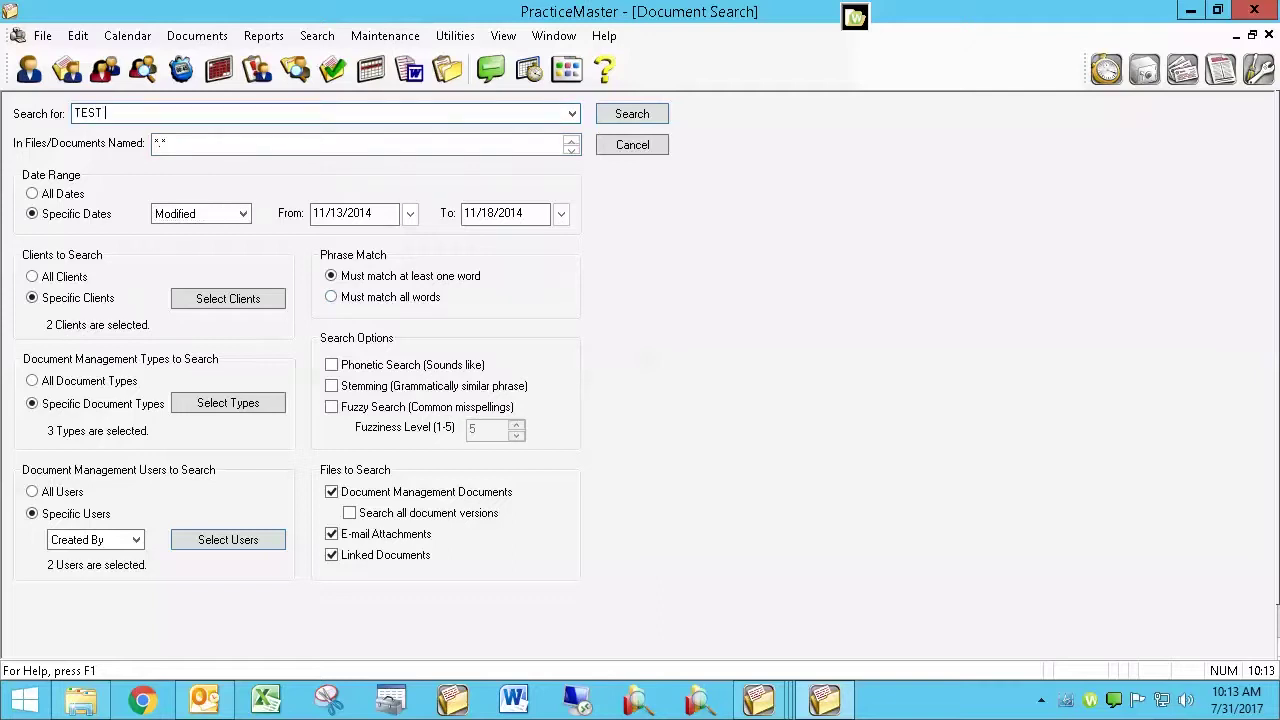
type("ACCOUNT")
left_click(380, 367)
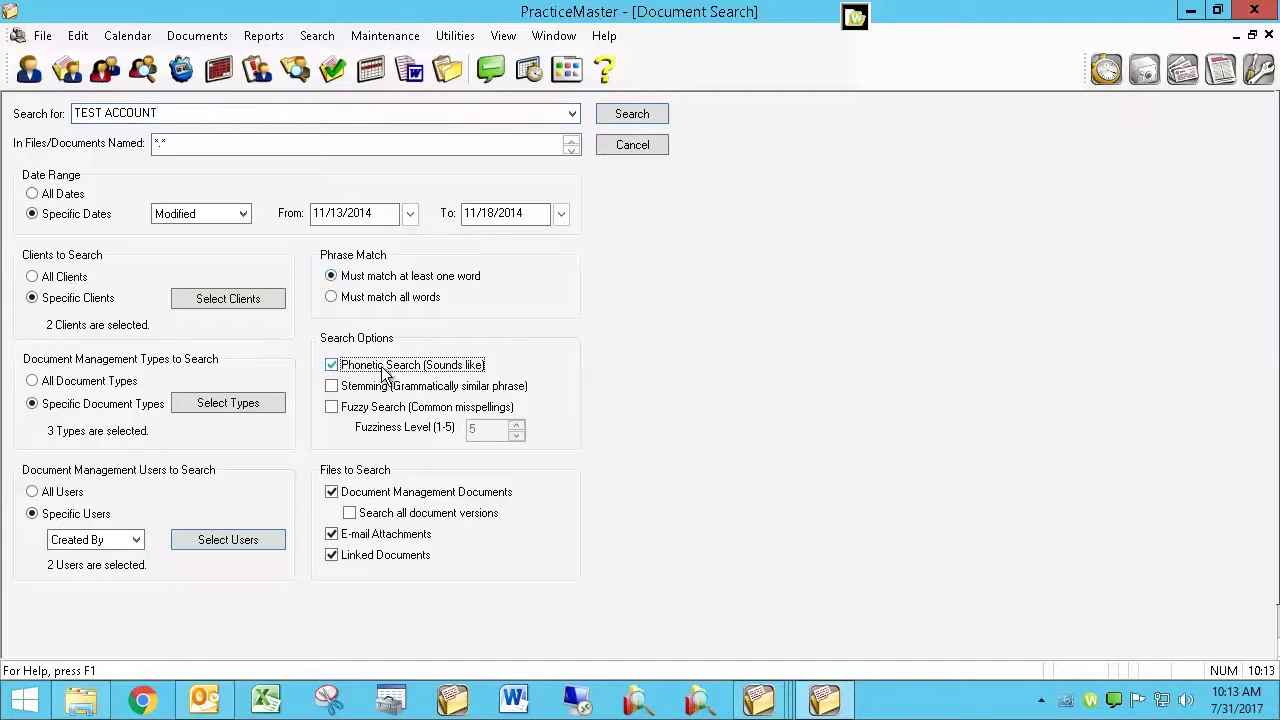
left_click(198, 113)
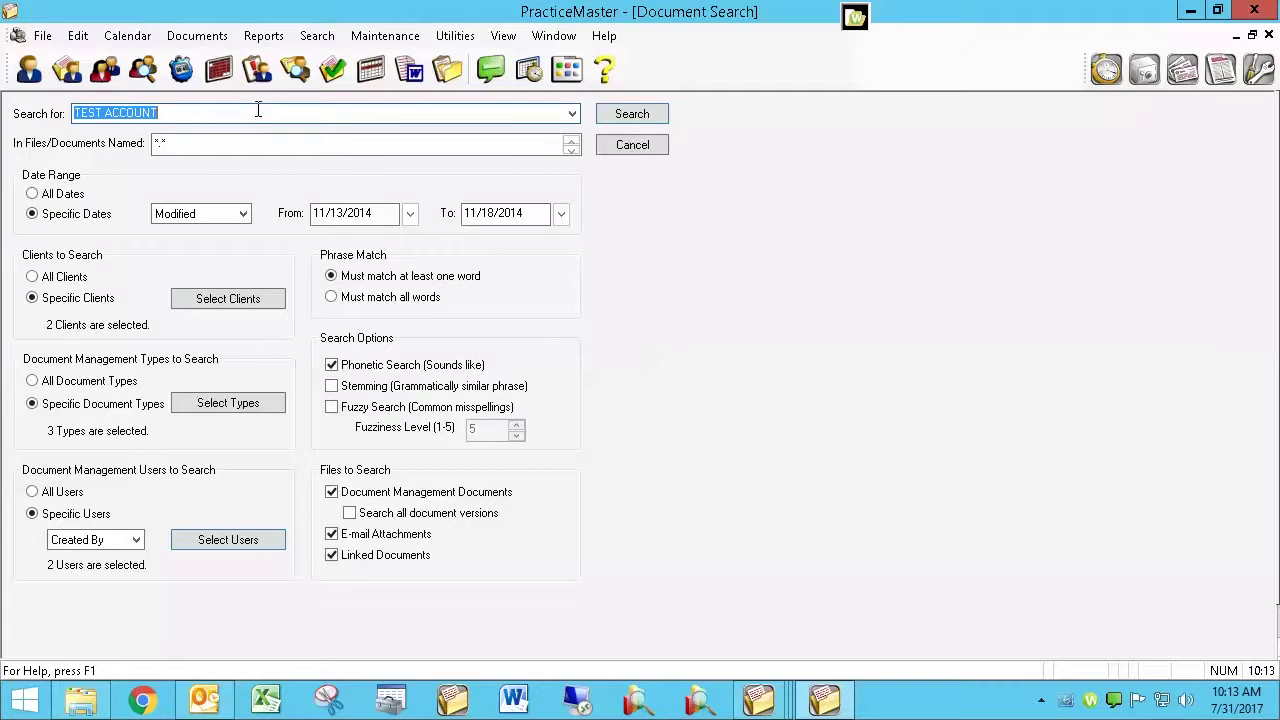
type("PURDUE")
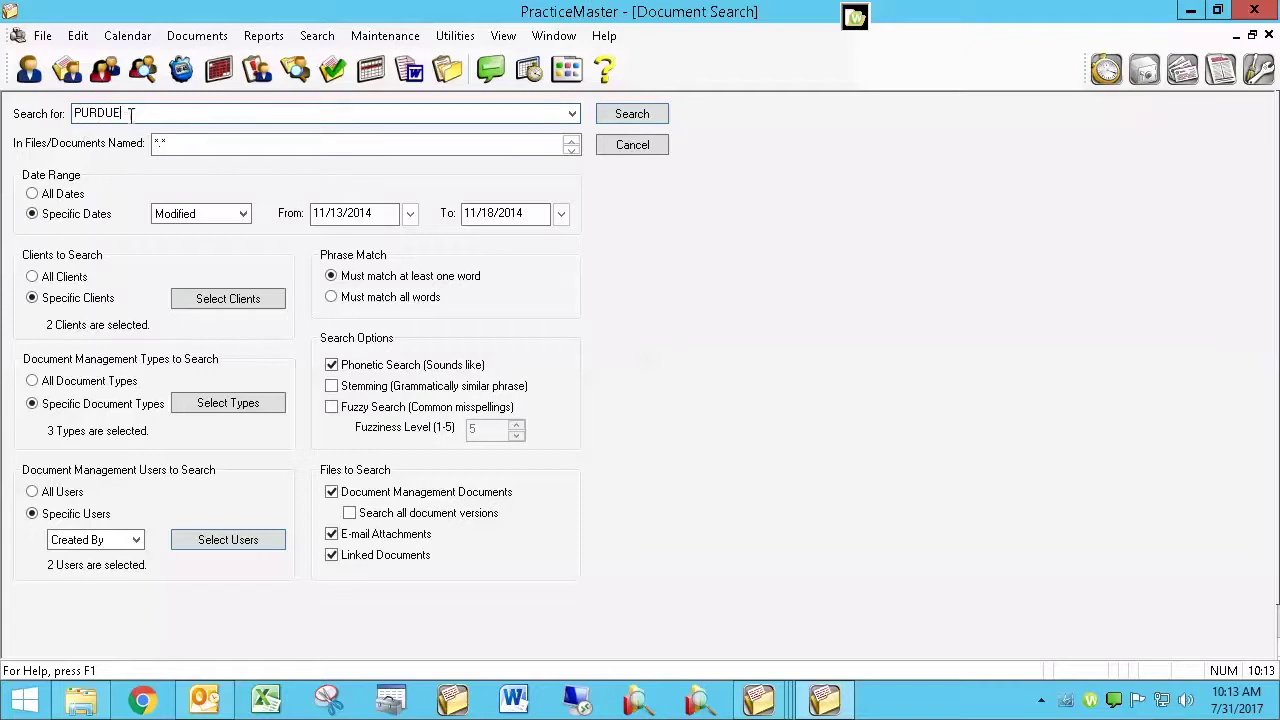
left_click_drag(130, 115, 58, 110)
Step: Enable fuzzy matching, adjust e-mail attachment and all-versions options, then run the PURDUE search
left_click(415, 408)
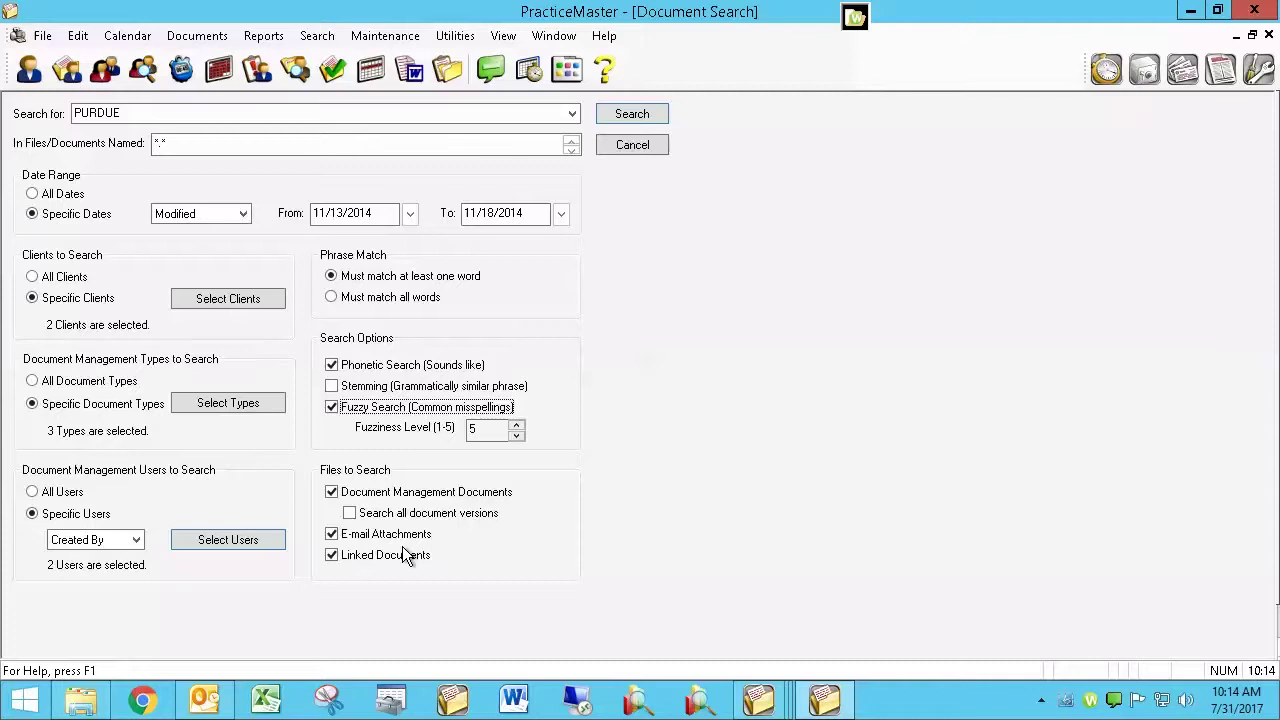
left_click(336, 540)
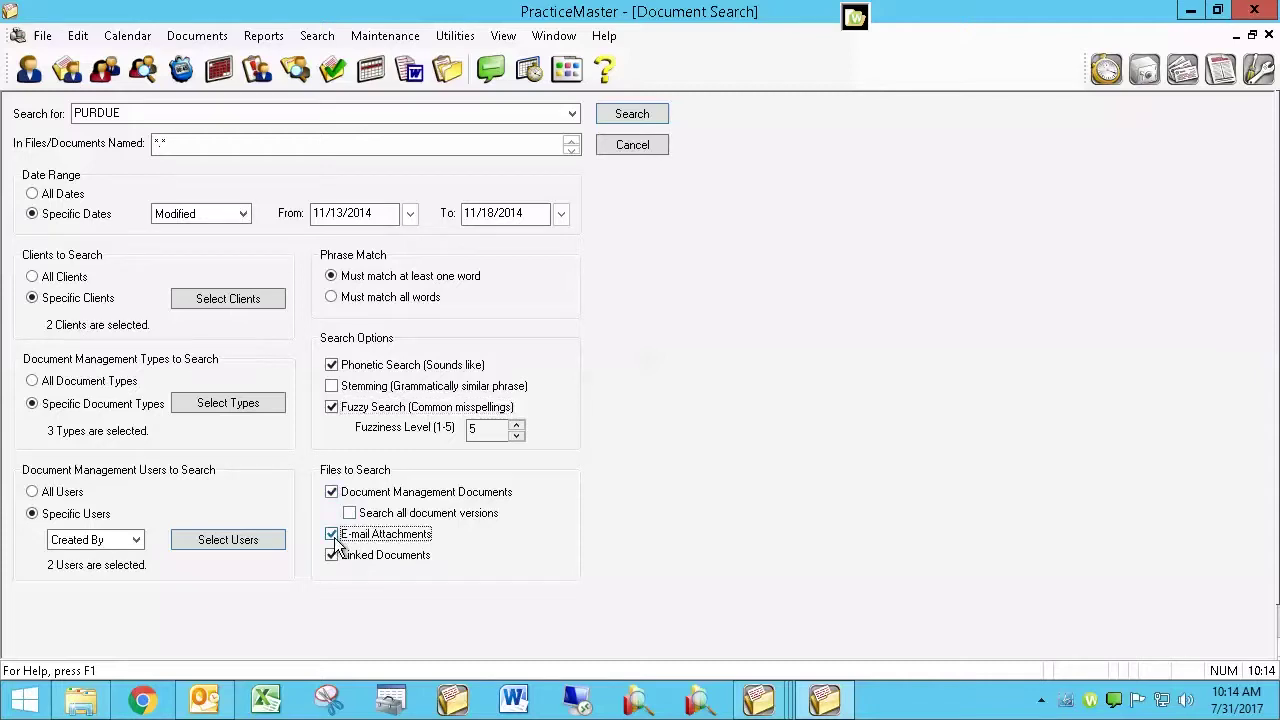
left_click(332, 555)
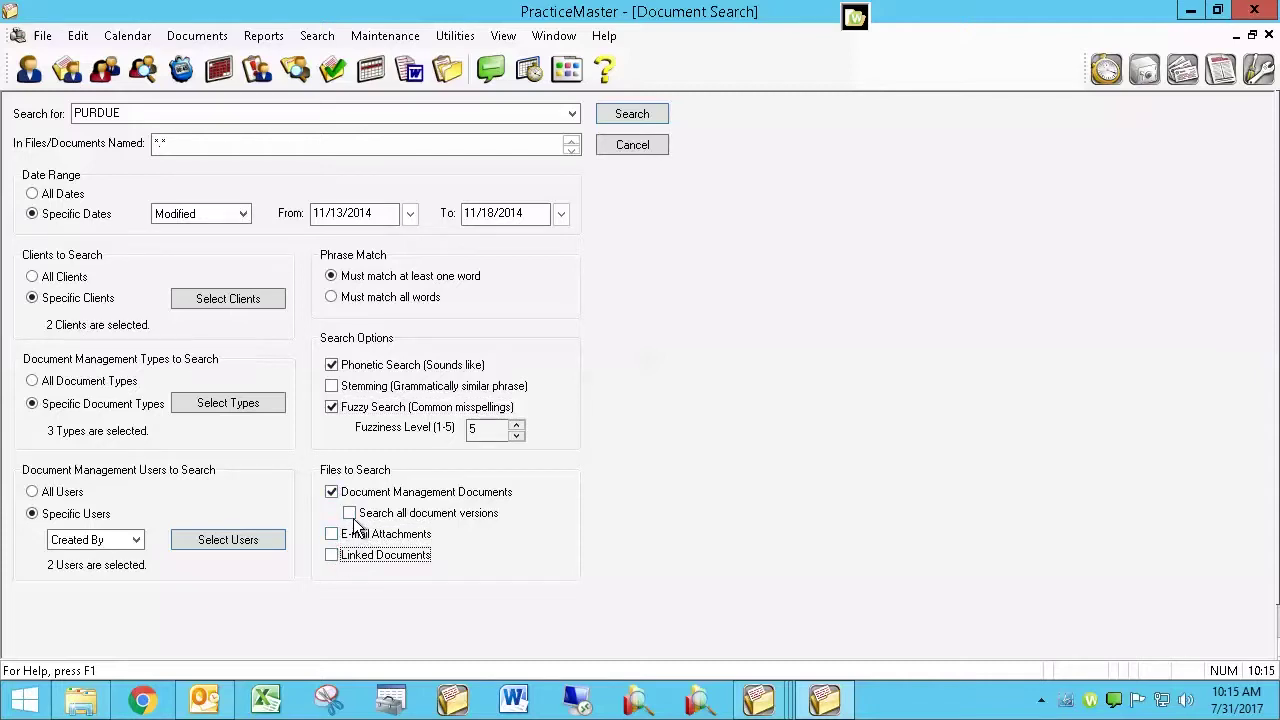
left_click(350, 514)
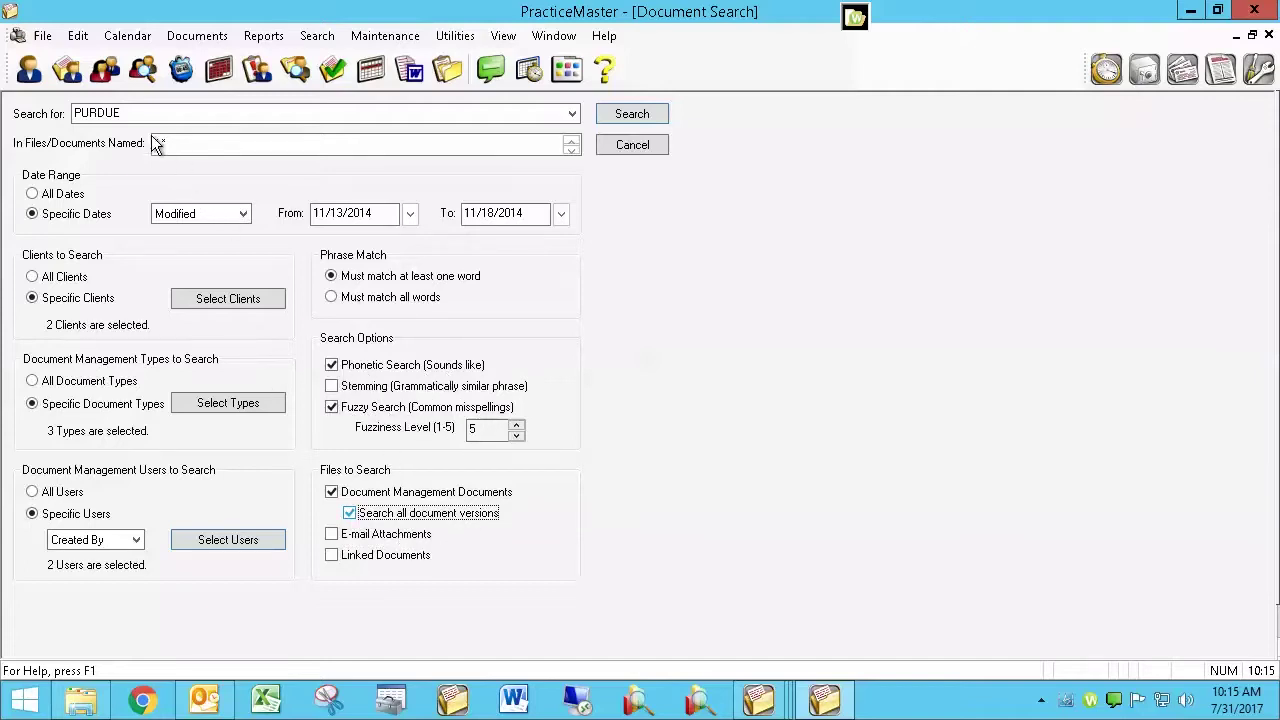
double_click(137, 113)
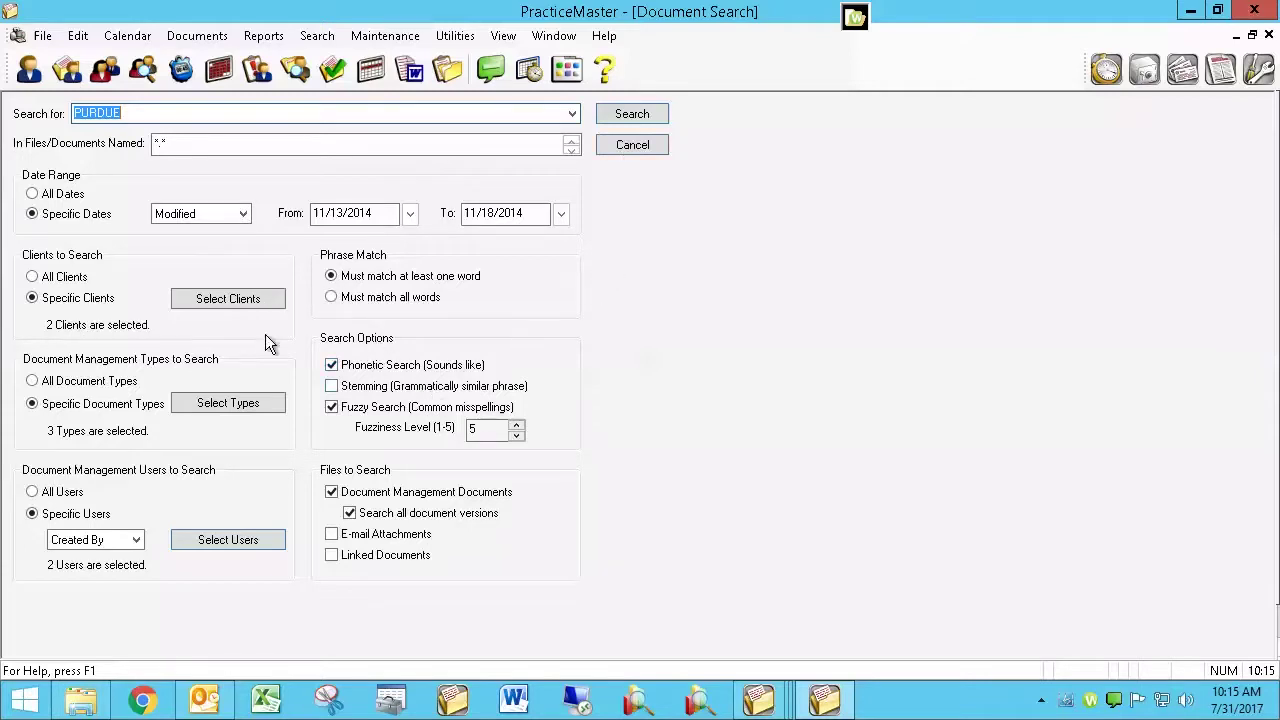
left_click(657, 115)
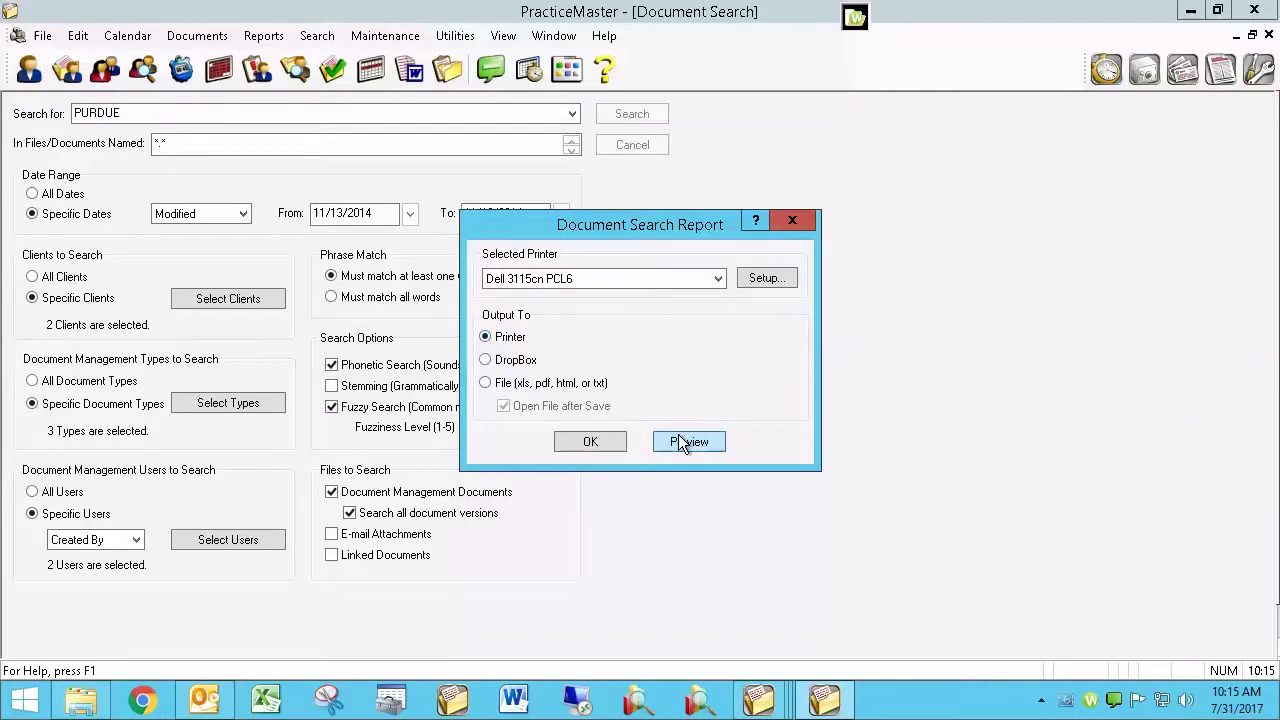
Step: Close the empty PURDUE report, replace the search term with TEST, and rerun it
left_click(684, 438)
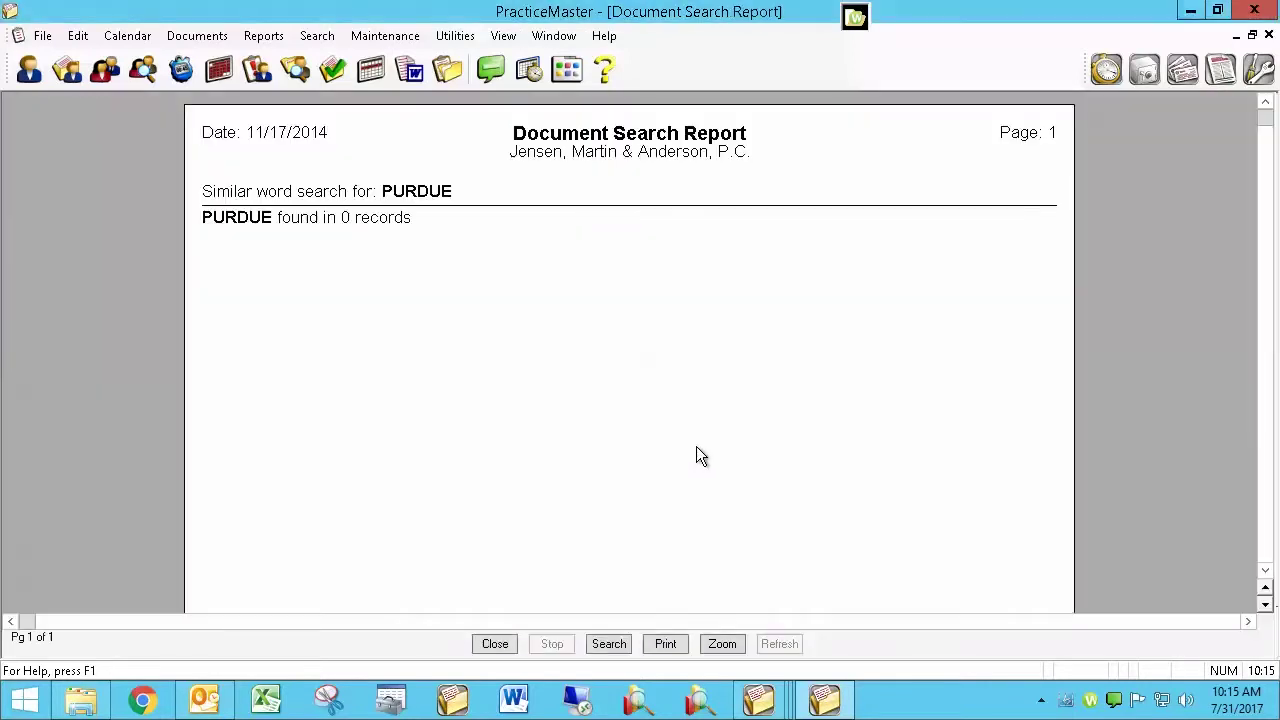
left_click(494, 645)
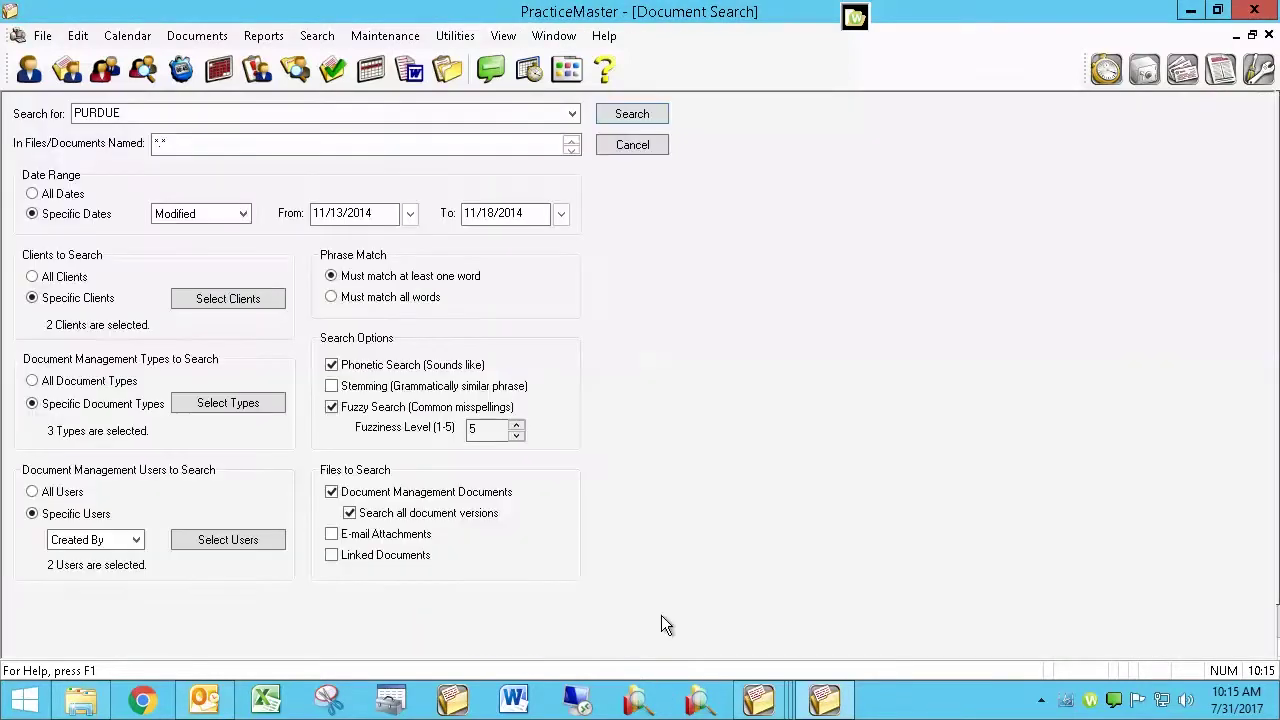
left_click(187, 116)
type("TEST")
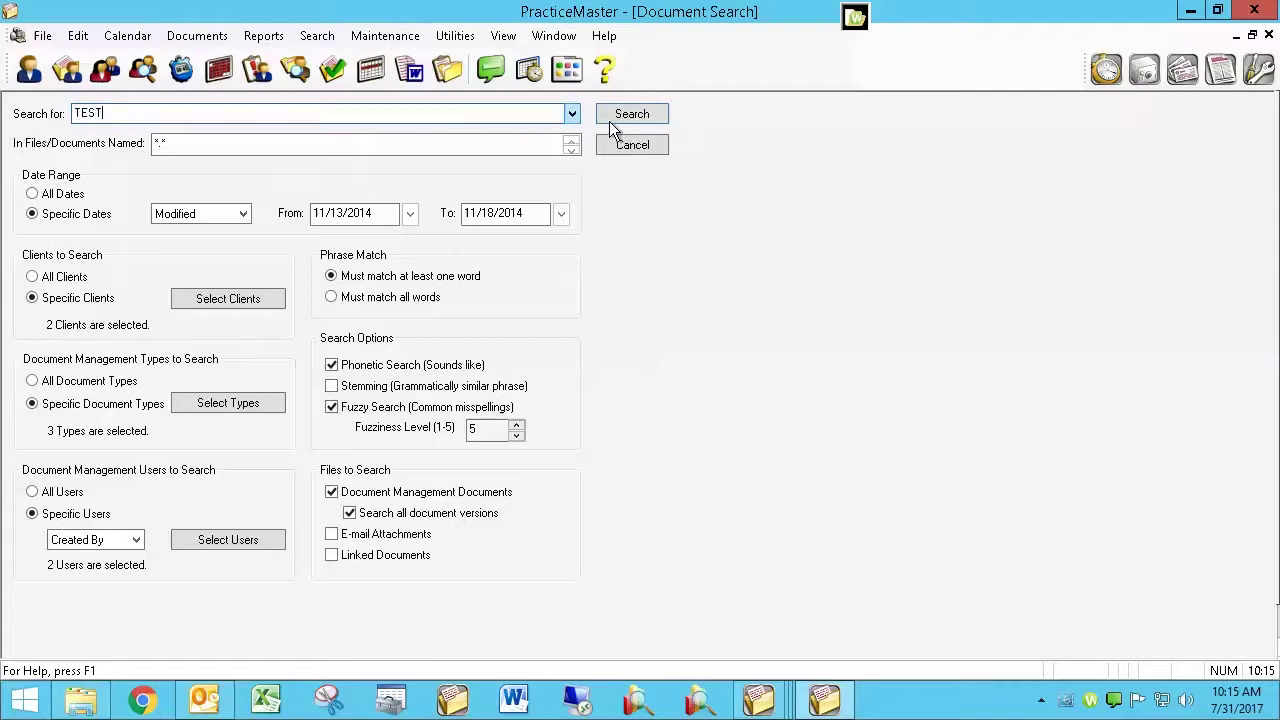
left_click(649, 116)
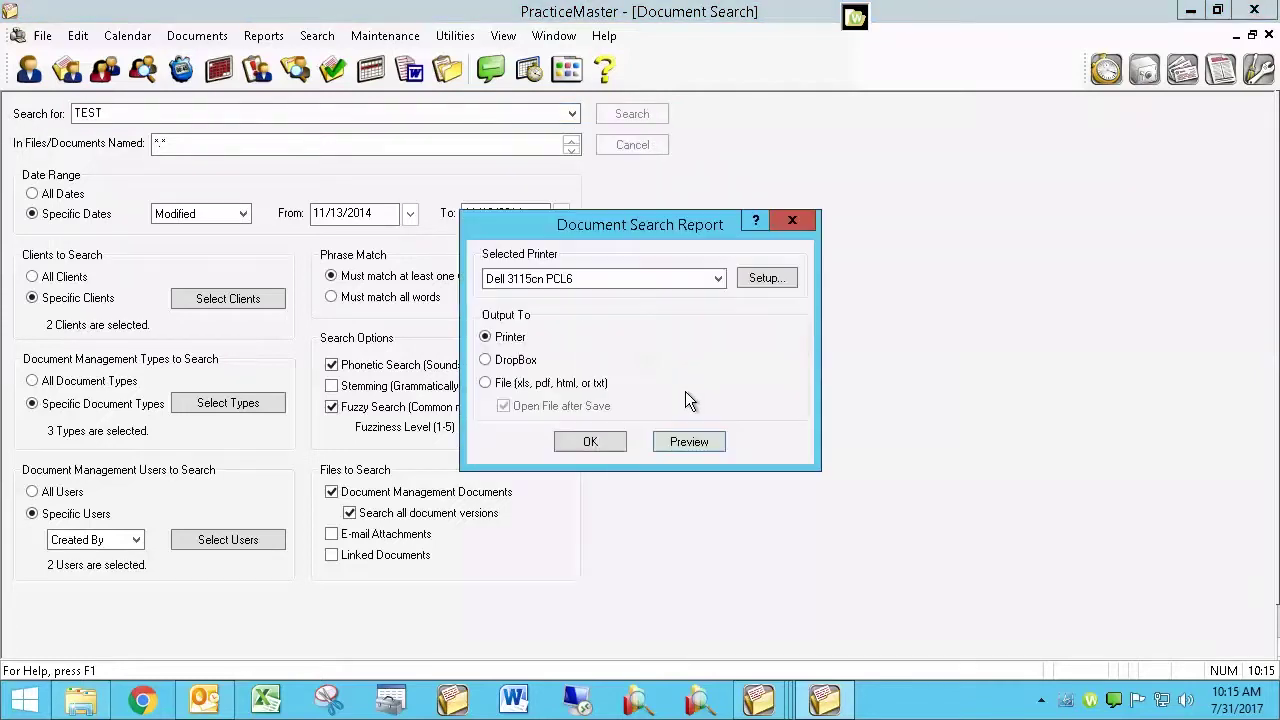
left_click(689, 441)
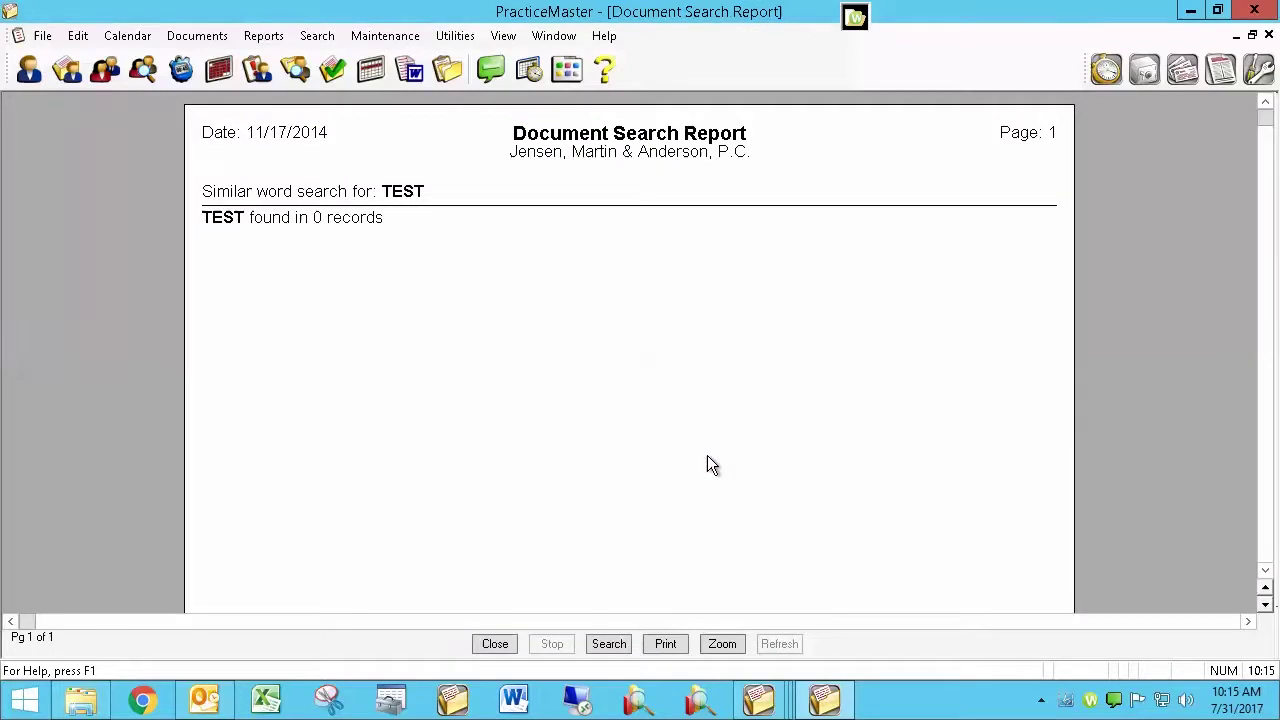
left_click(493, 645)
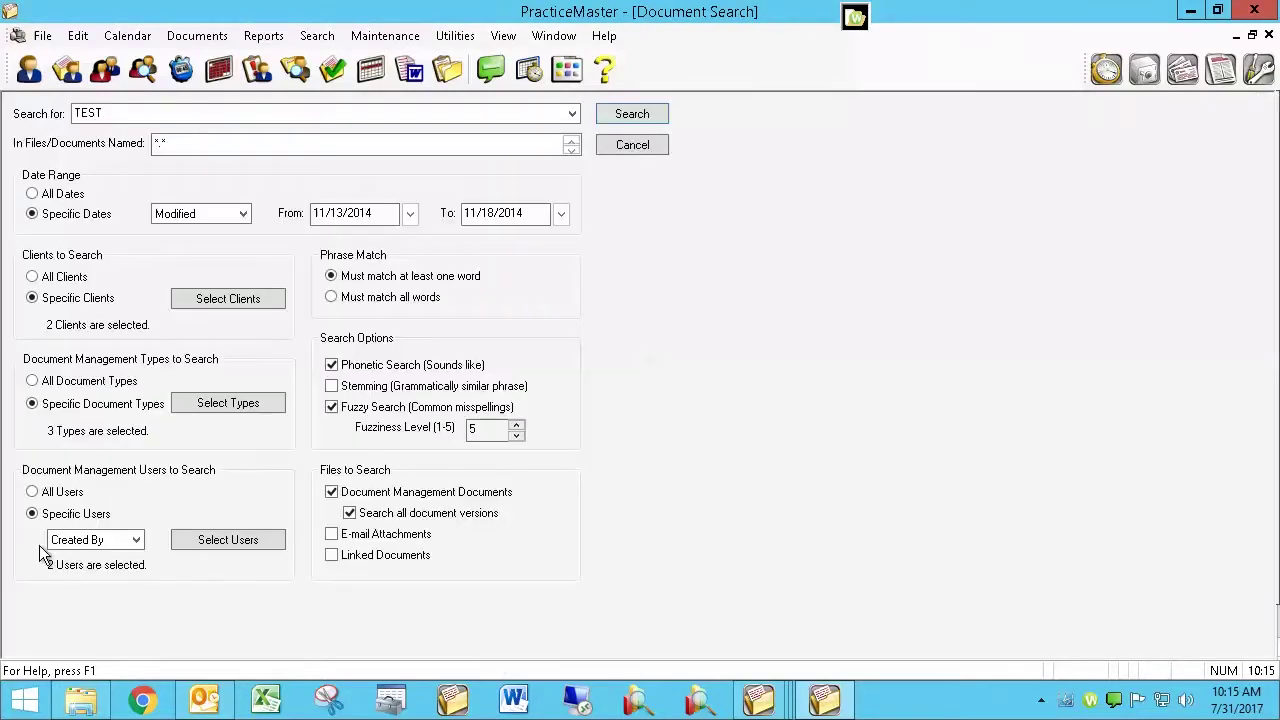
Step: Set the TEST search to All Clients, All Document Types and All Dates, then run it
left_click(202, 540)
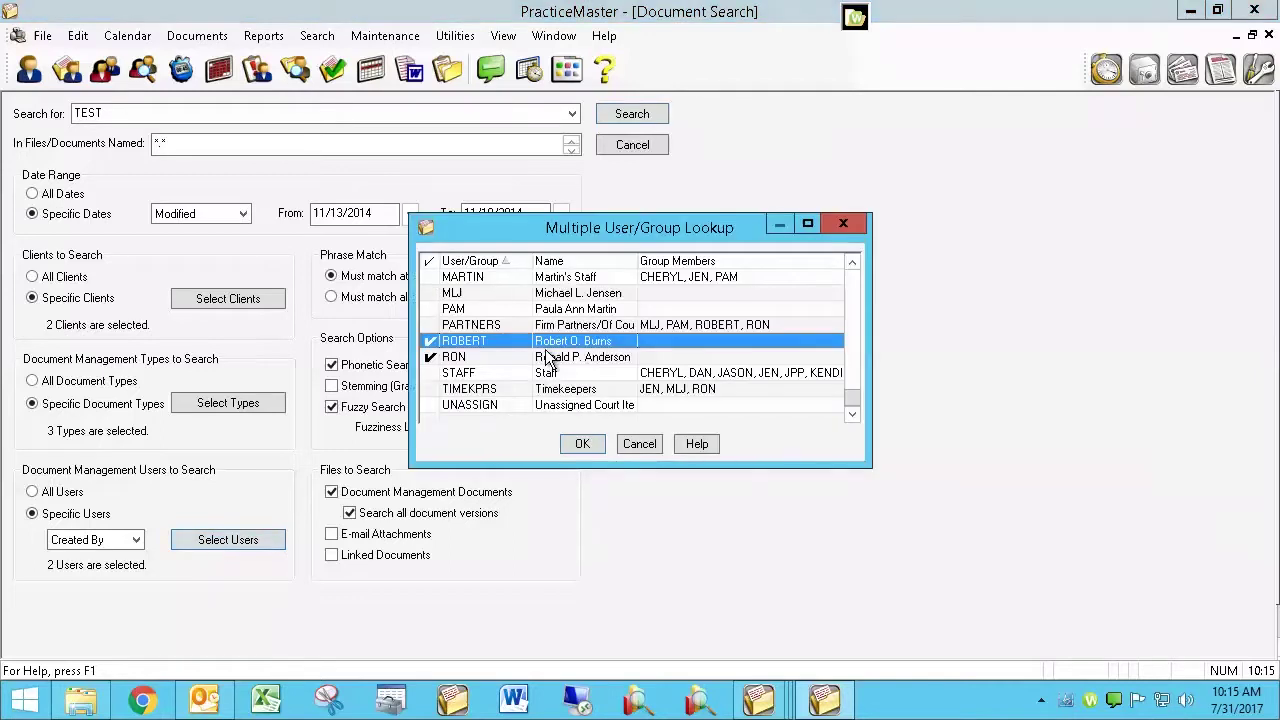
left_click(634, 446)
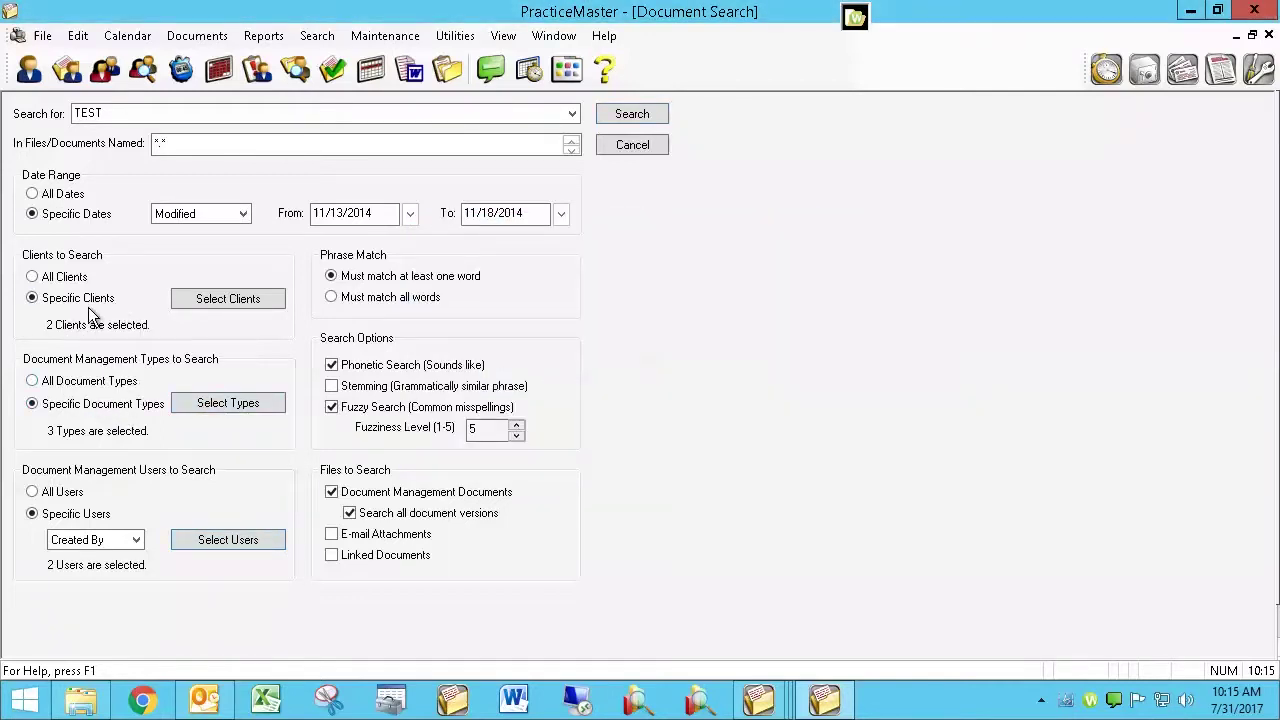
left_click(80, 280)
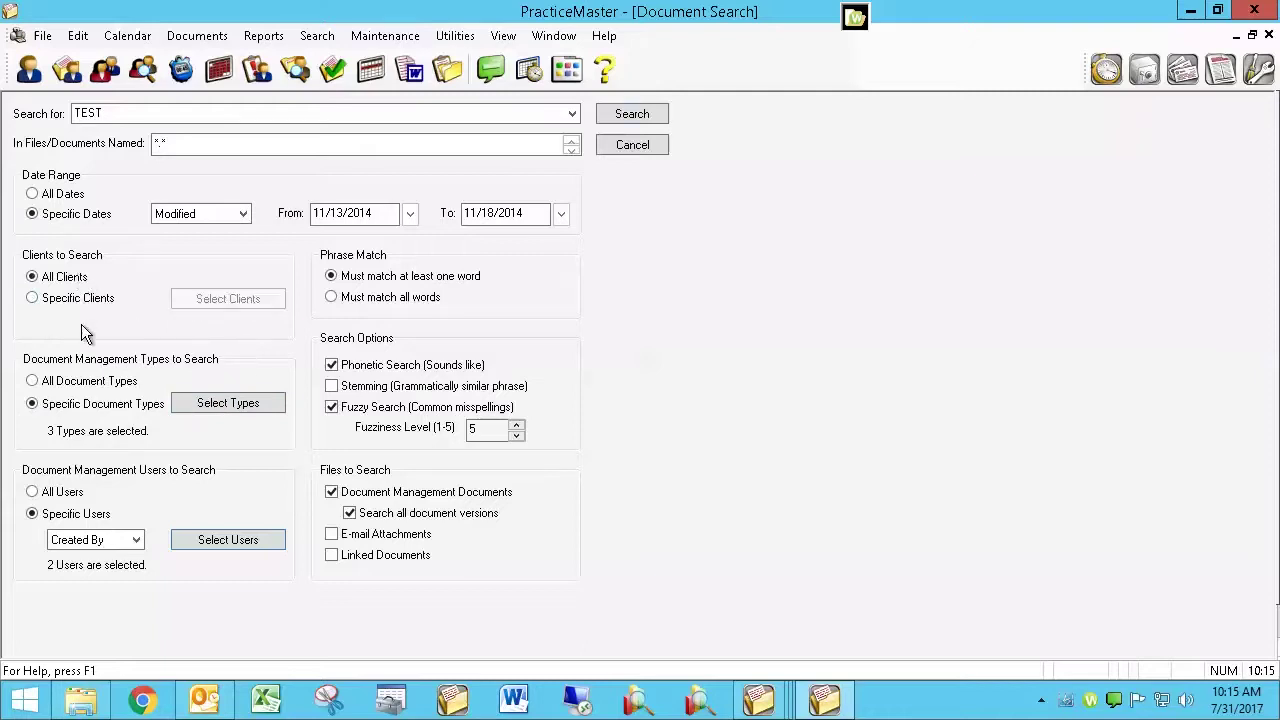
left_click(84, 386)
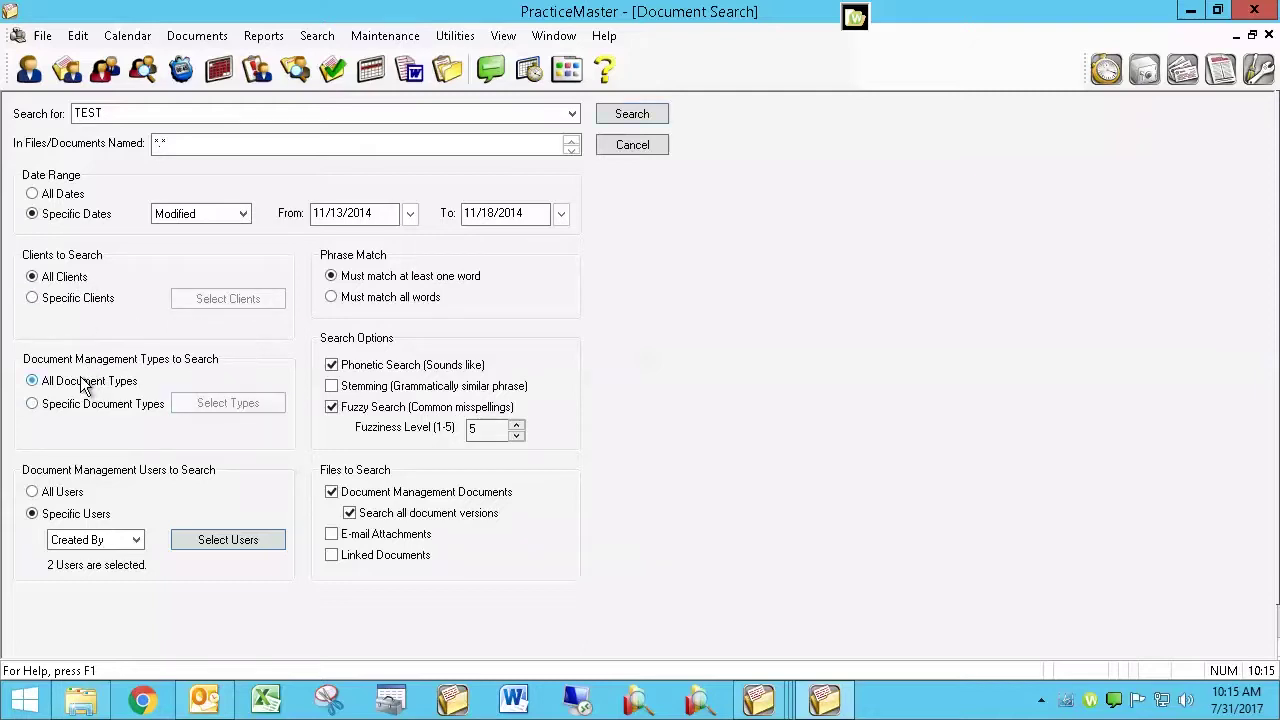
left_click(644, 116)
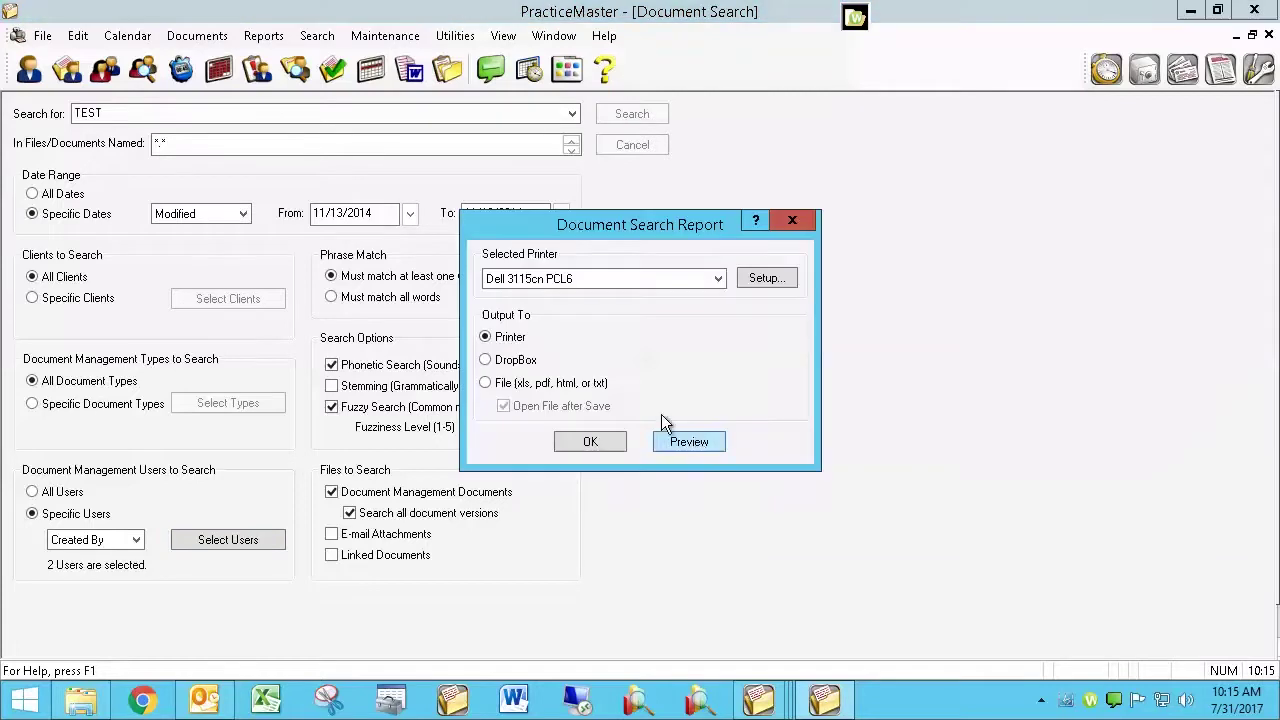
left_click(681, 437)
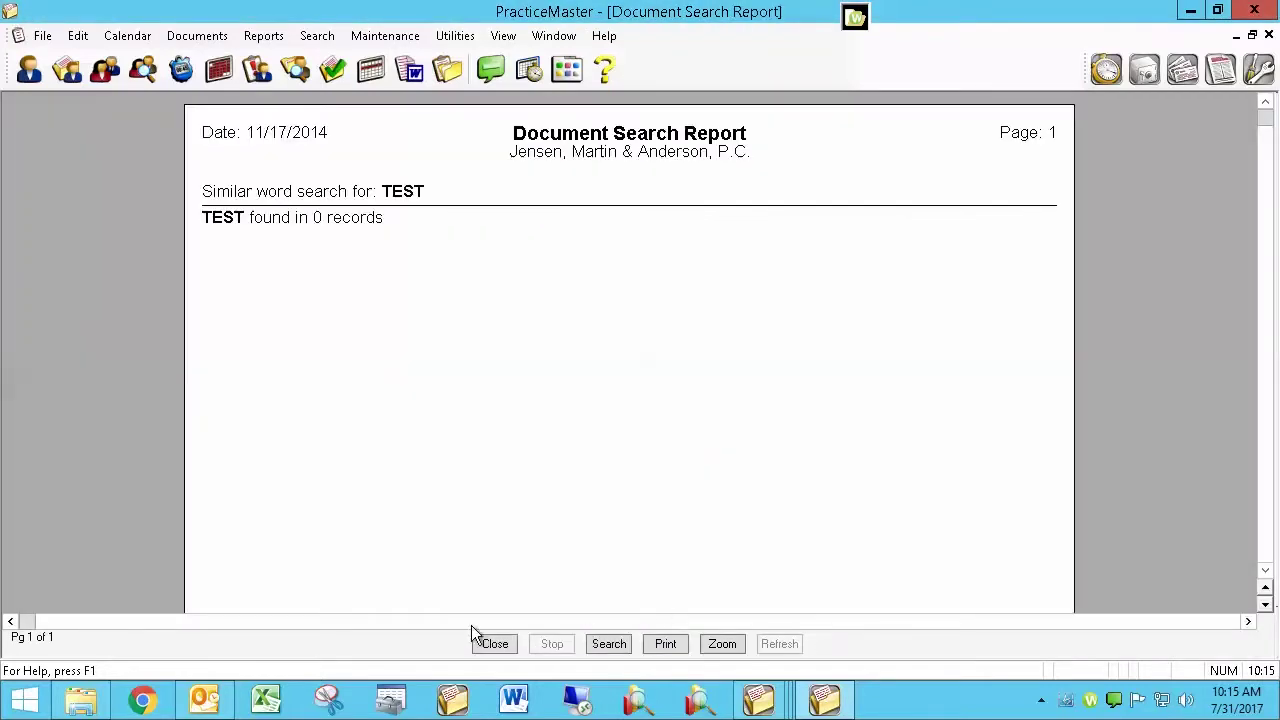
left_click(489, 640)
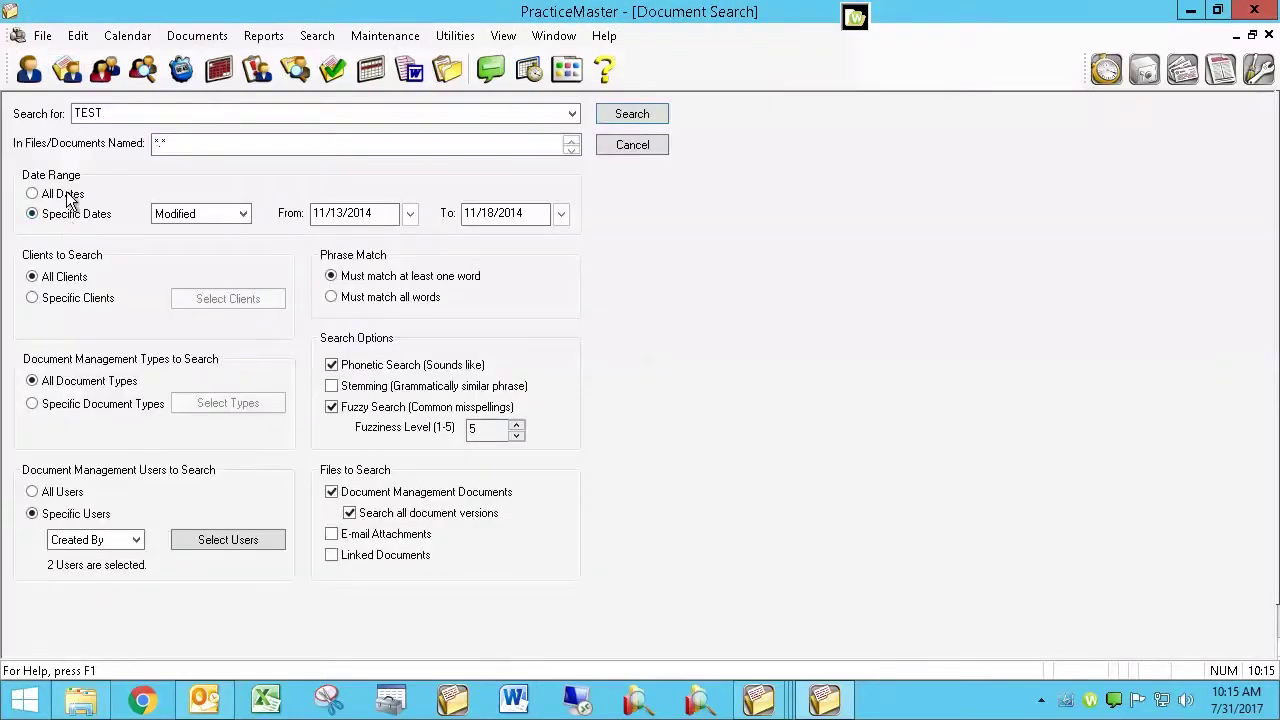
left_click(34, 194)
left_click(616, 118)
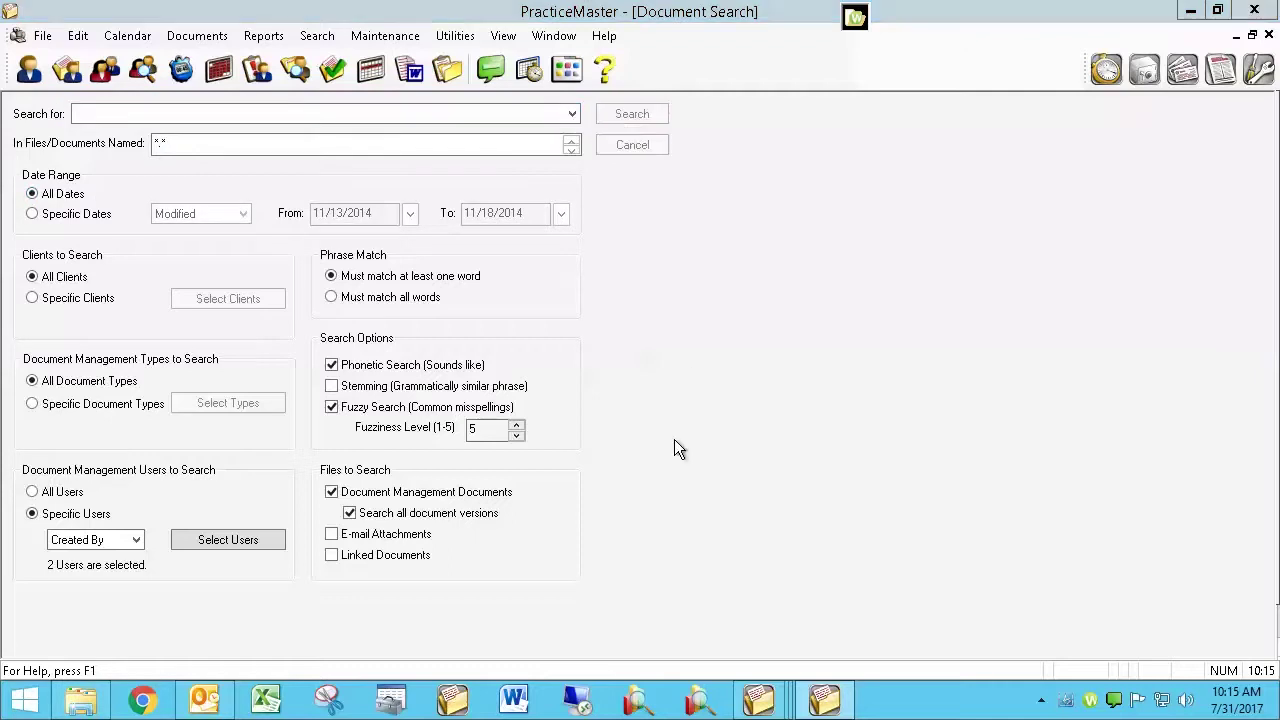
Step: Preview the Document Search Report of TEST matches, close it, and keep the search on all dates
left_click(689, 442)
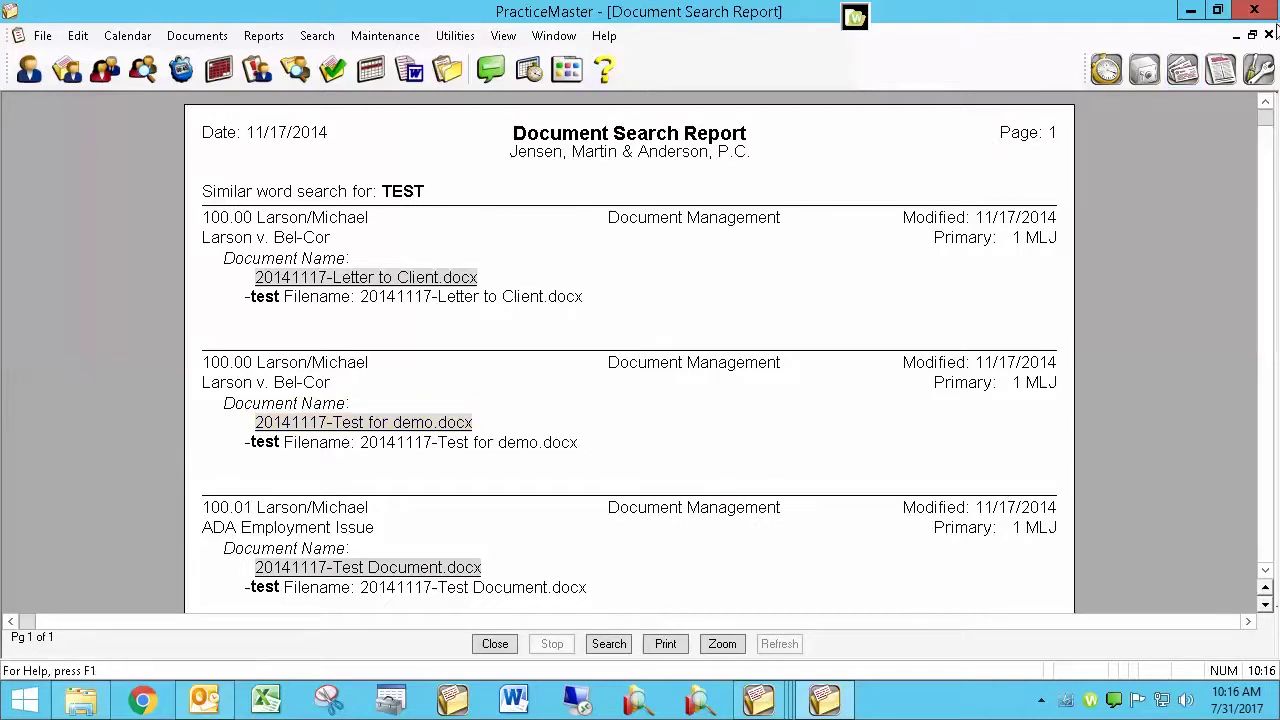
left_click(1268, 35)
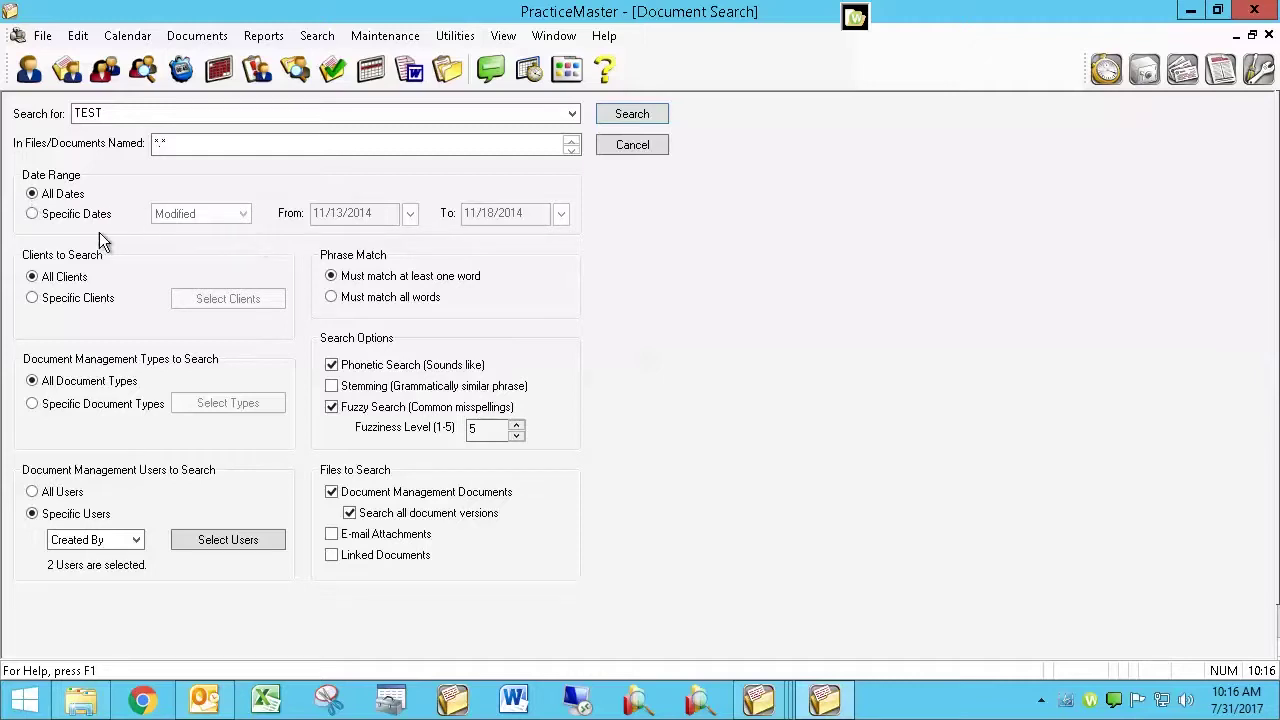
left_click(72, 216)
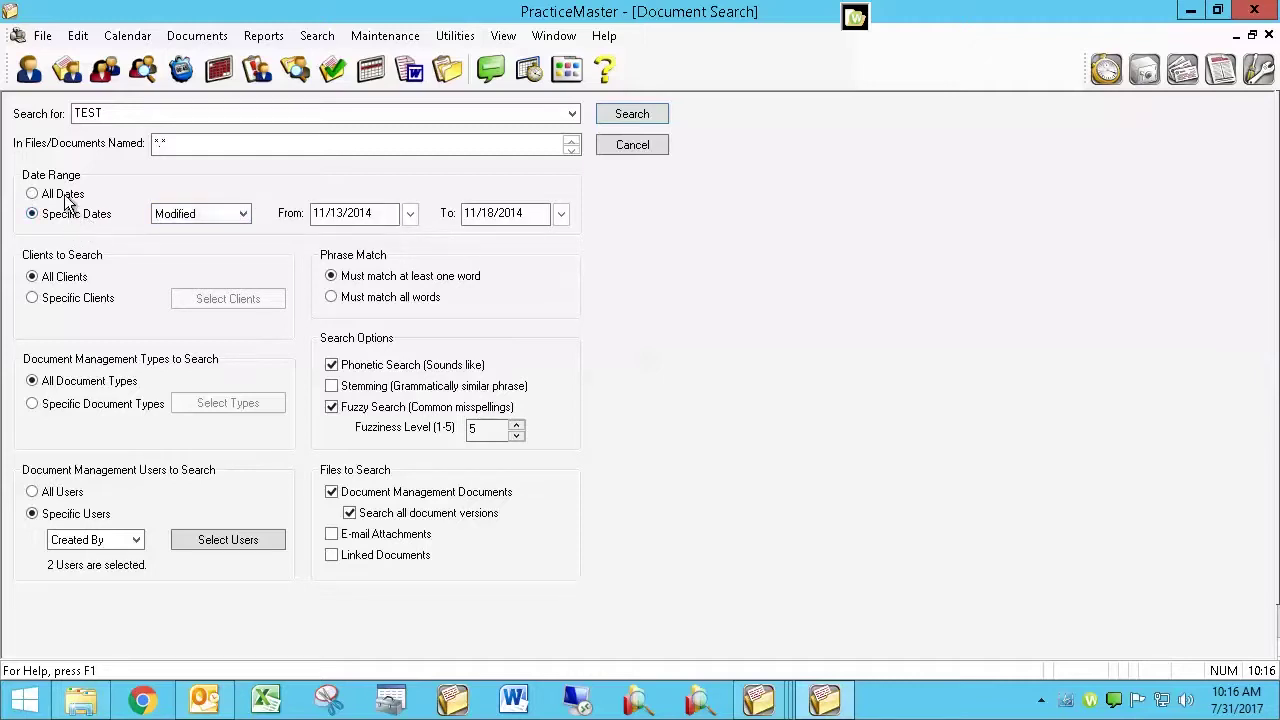
left_click(76, 195)
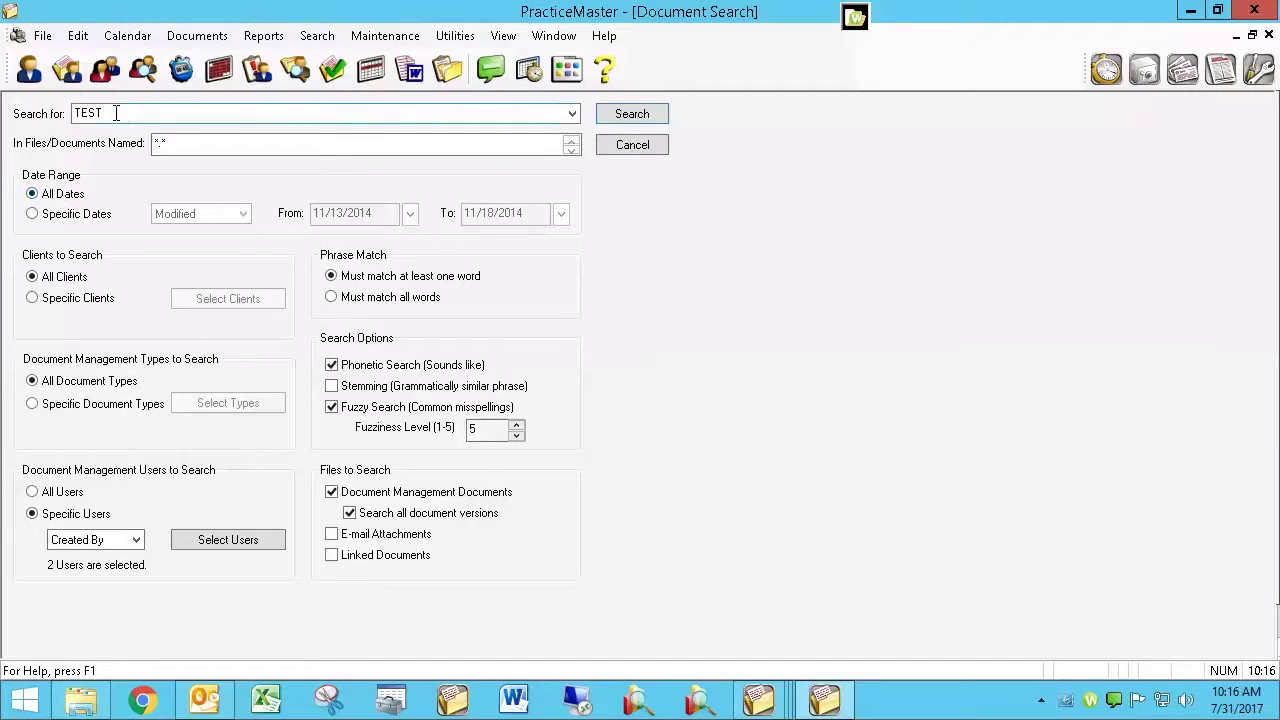
left_click_drag(116, 113, 42, 118)
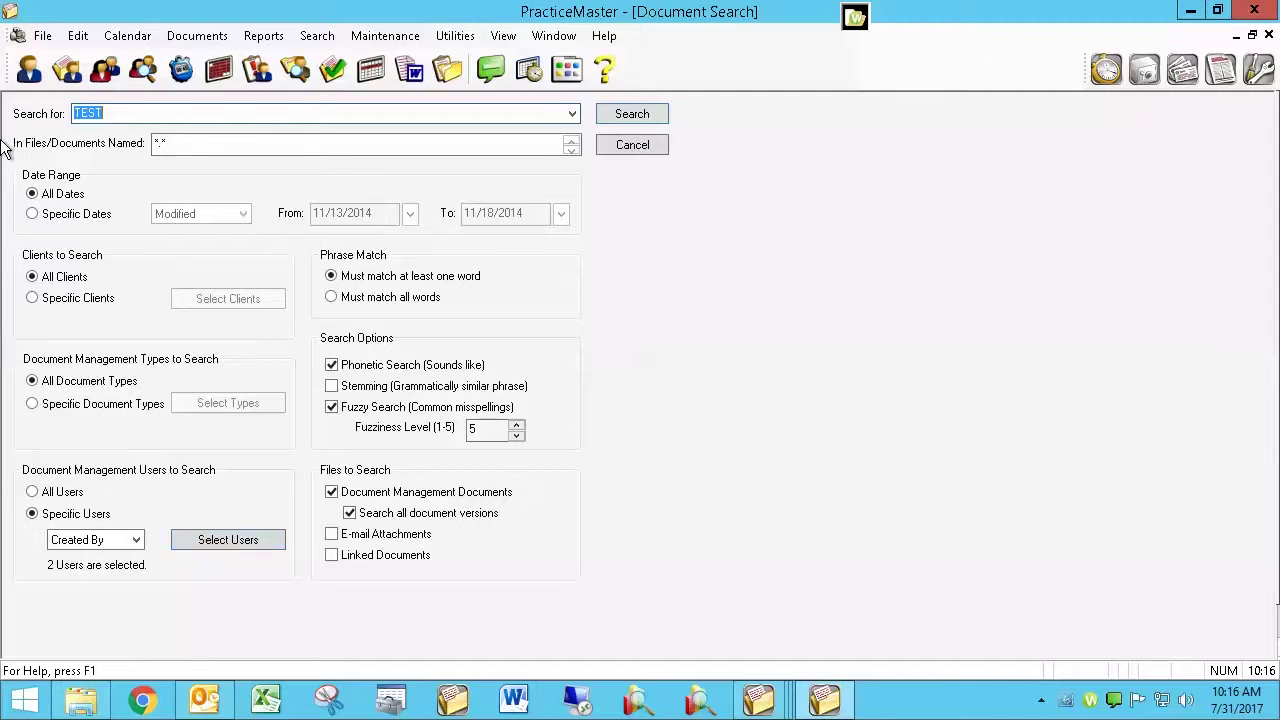
left_click(553, 35)
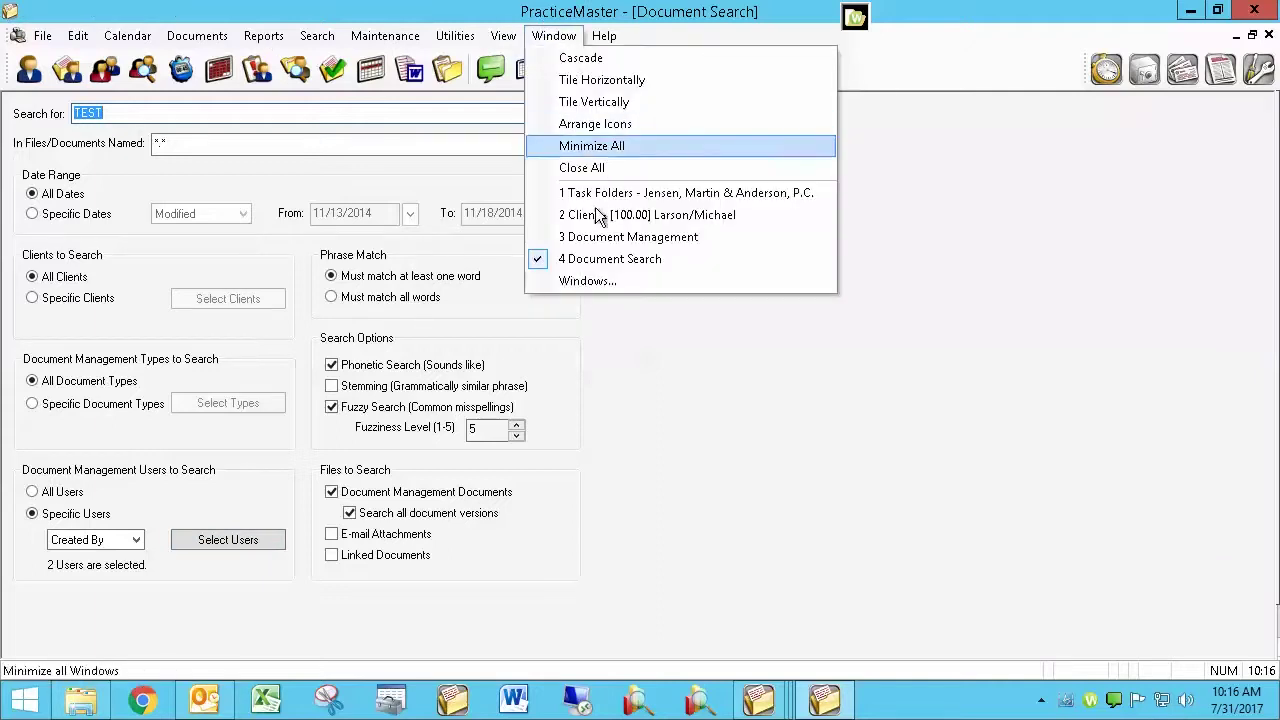
left_click(591, 214)
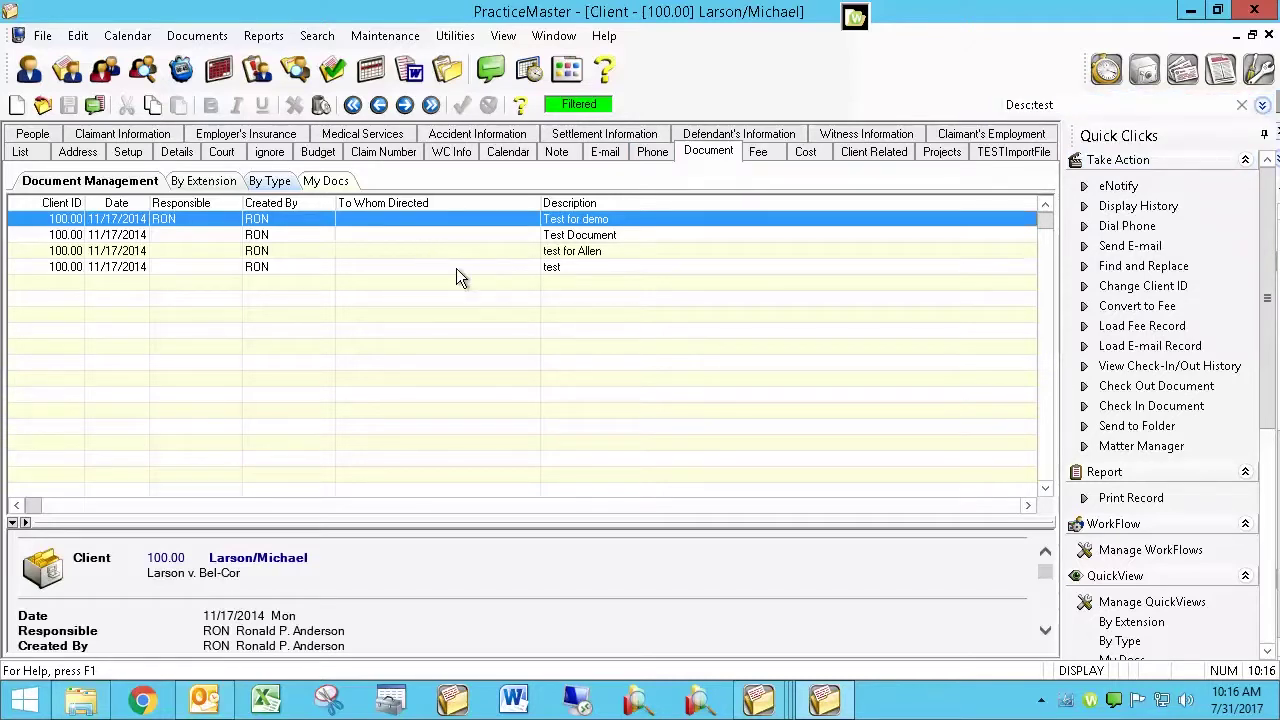
left_click(193, 36)
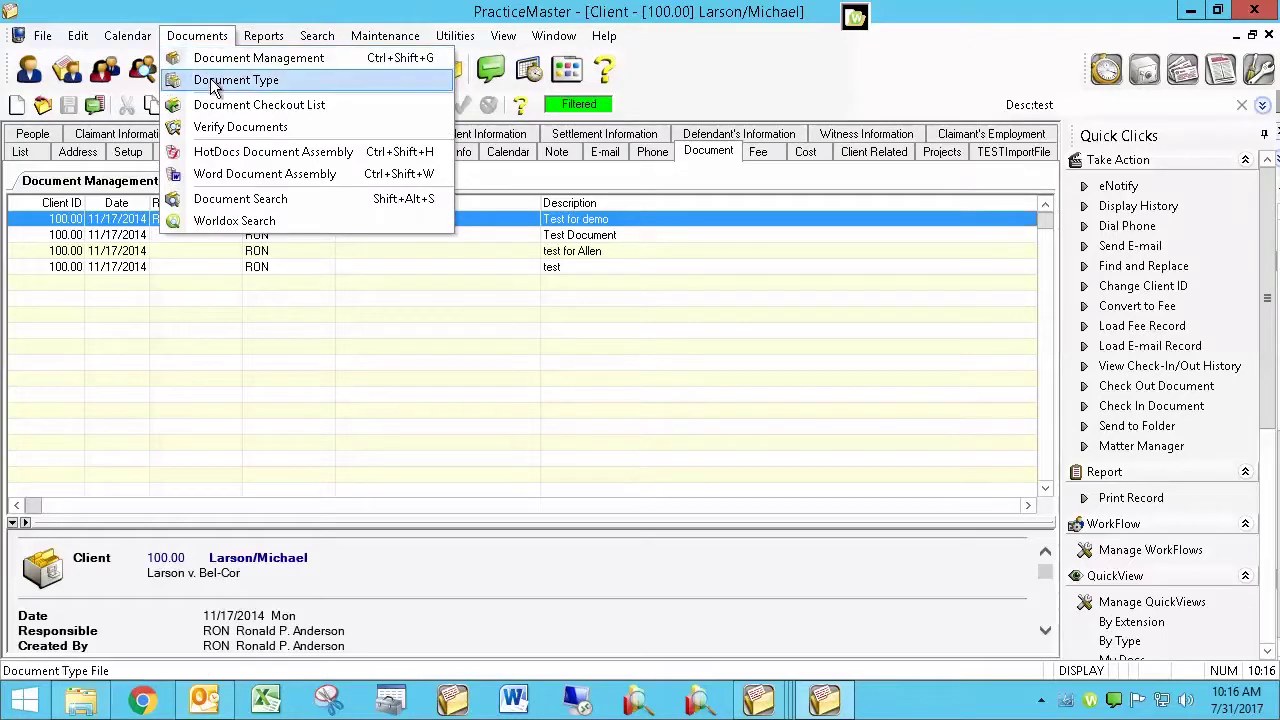
left_click(226, 62)
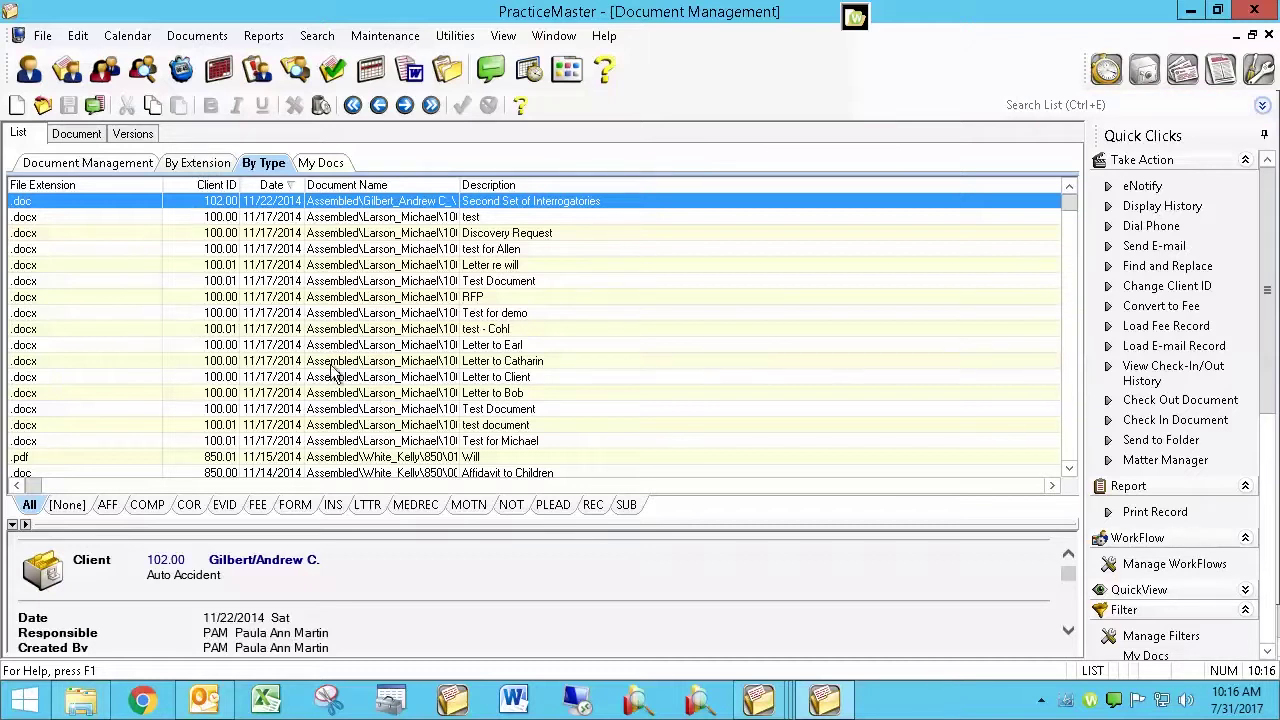
Step: Open a new Document Search form with no search term, covering all dates, clients and types
left_click(188, 33)
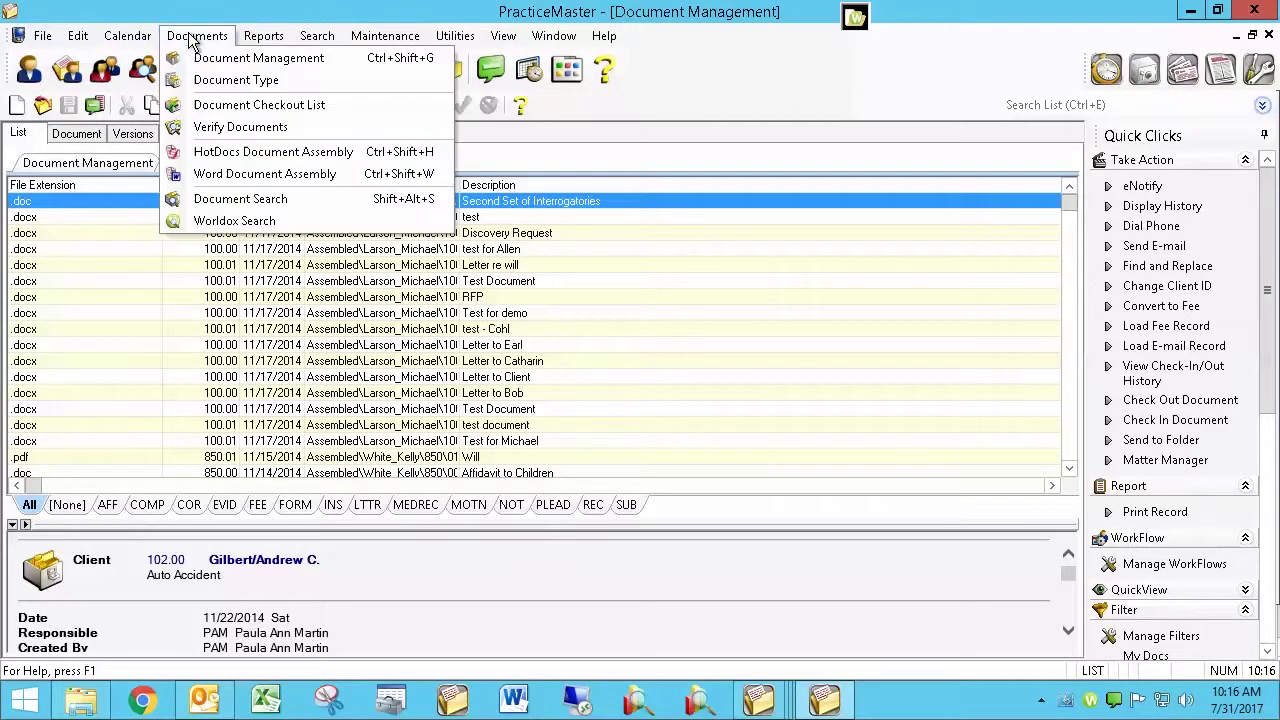
left_click(235, 198)
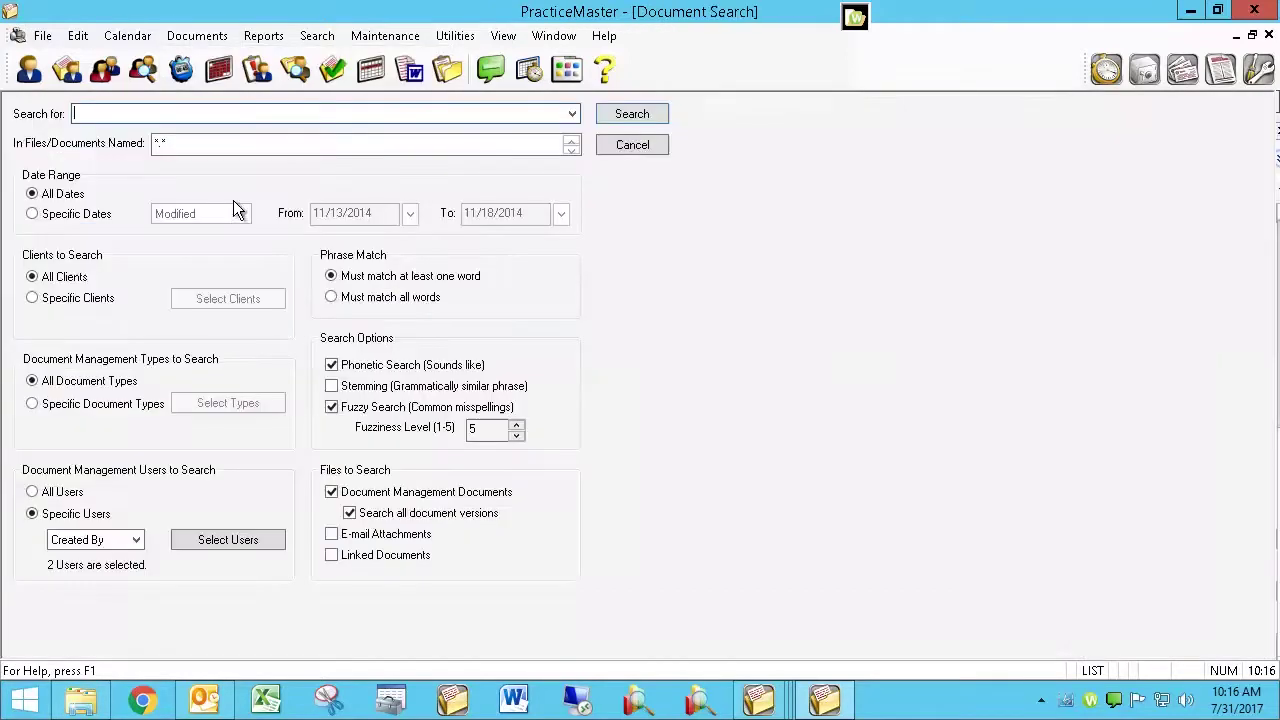